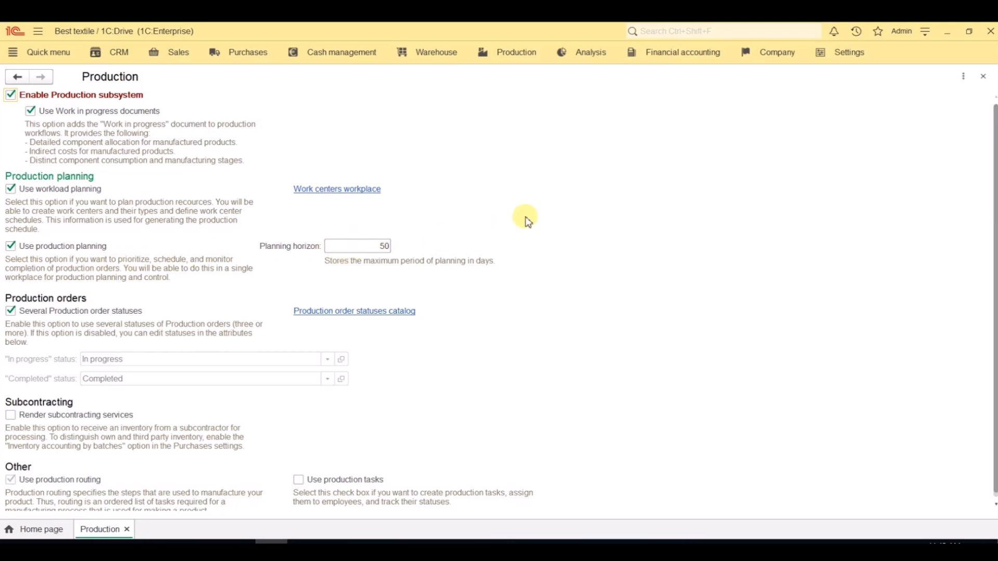
Step: Close the production settings and browse the Products catalog by the groups Materials and semi-finished products and Goods for sale
click(983, 77)
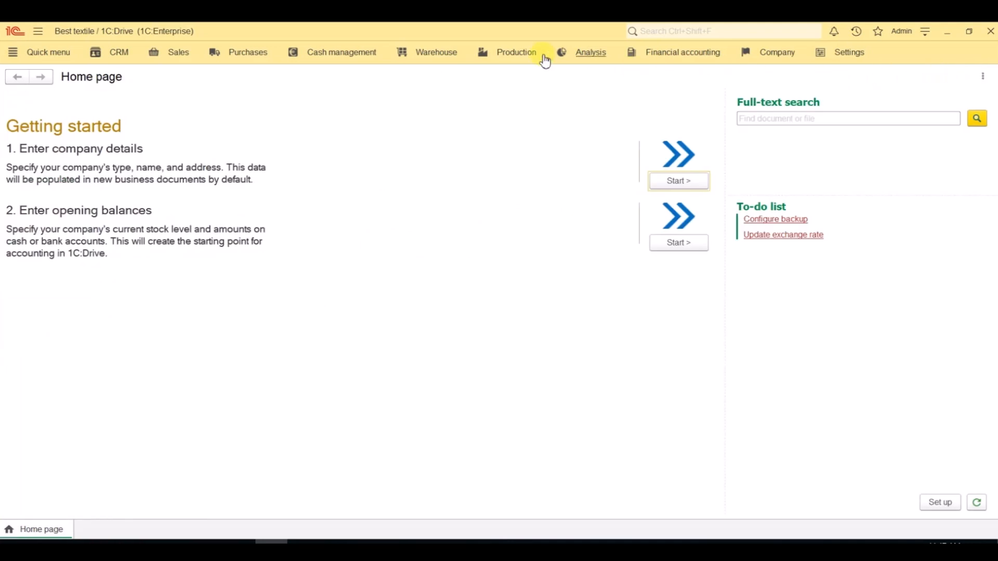
click(519, 53)
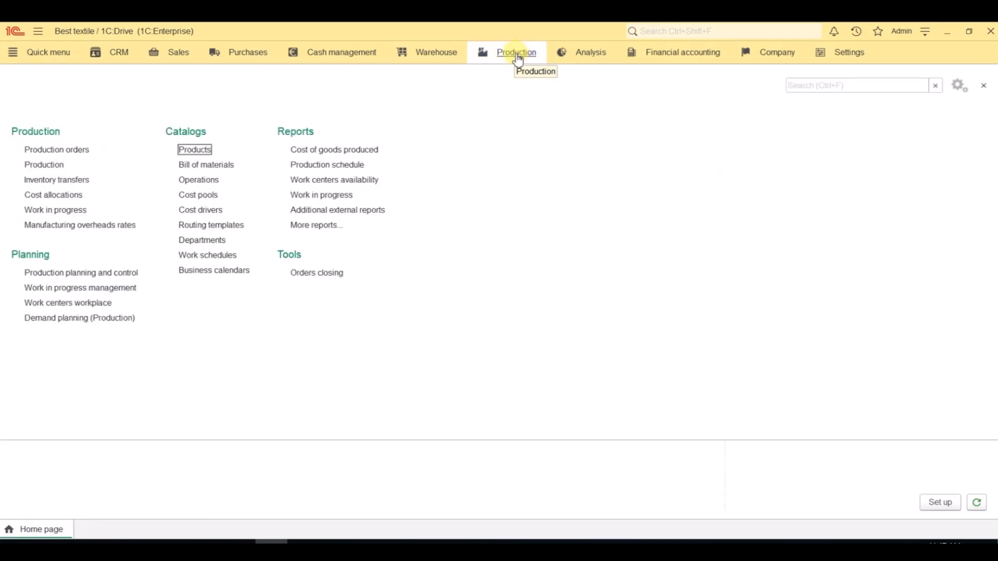
click(210, 153)
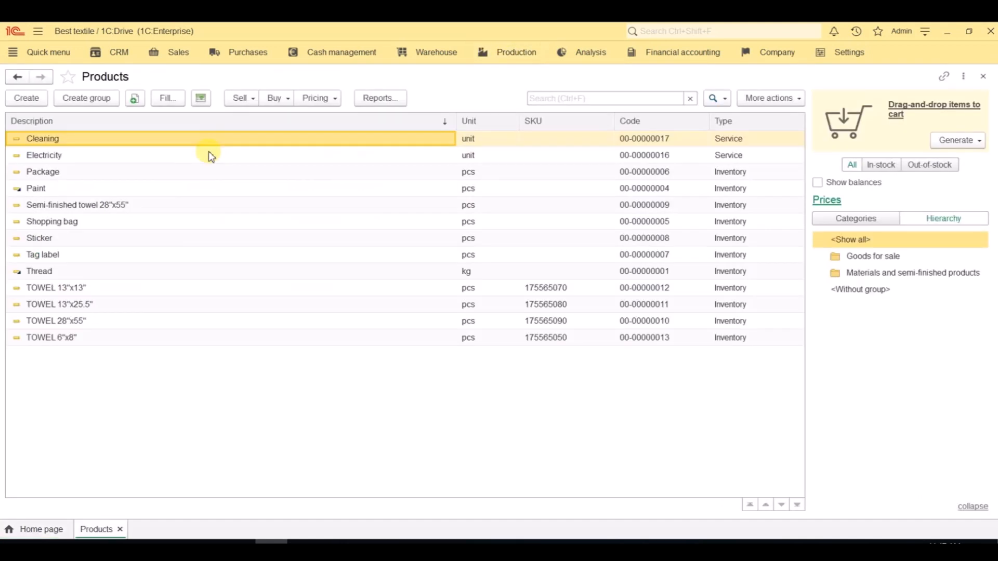
click(861, 280)
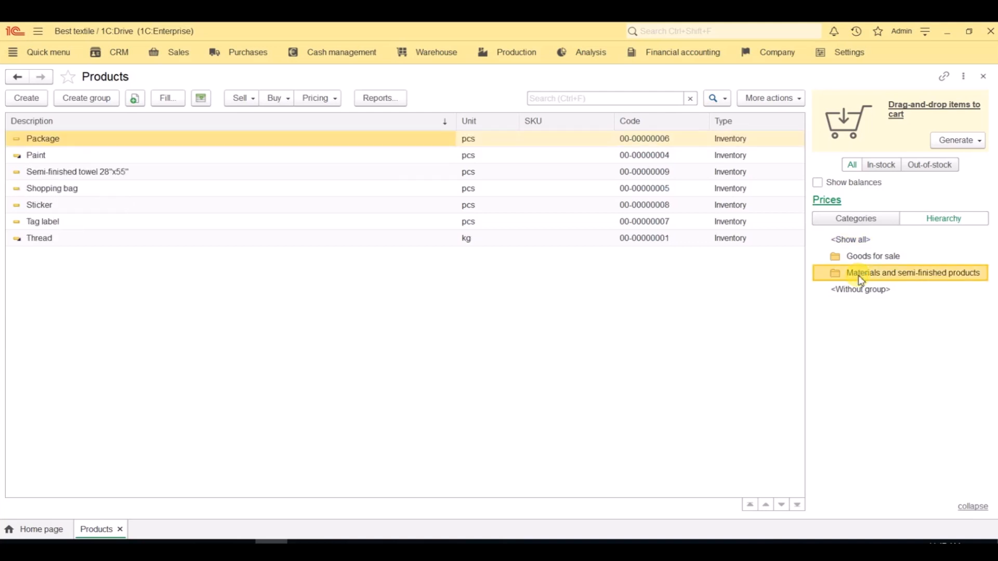
click(857, 260)
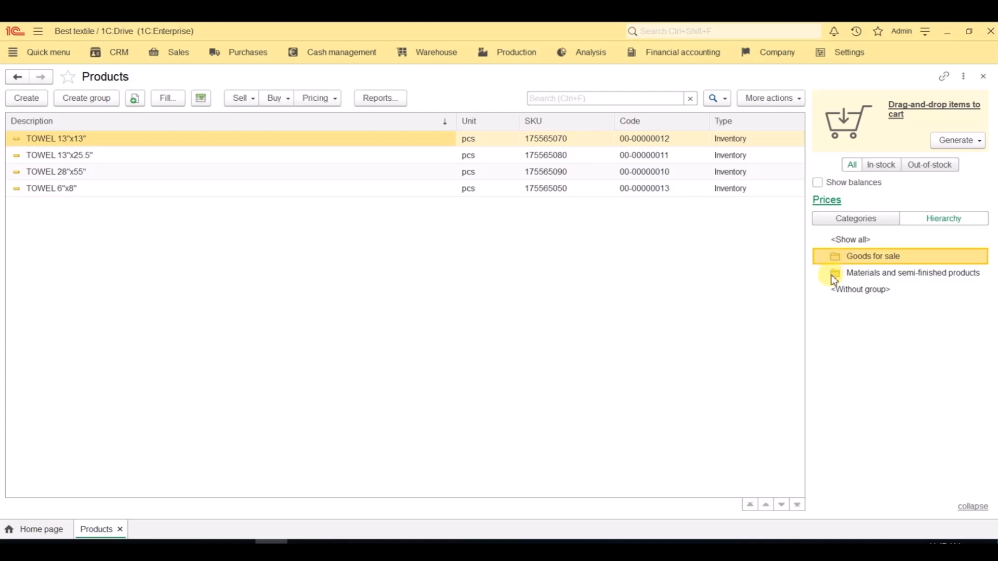
Step: Review the general and additional data of the product TOWEL 28"x55", and close its card
double_click(106, 176)
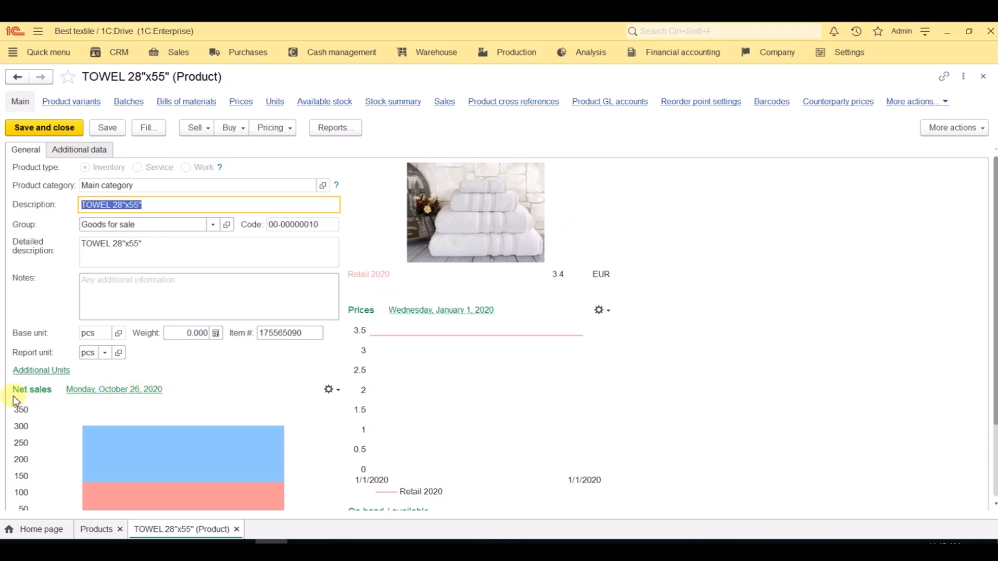
mouse_move(530, 338)
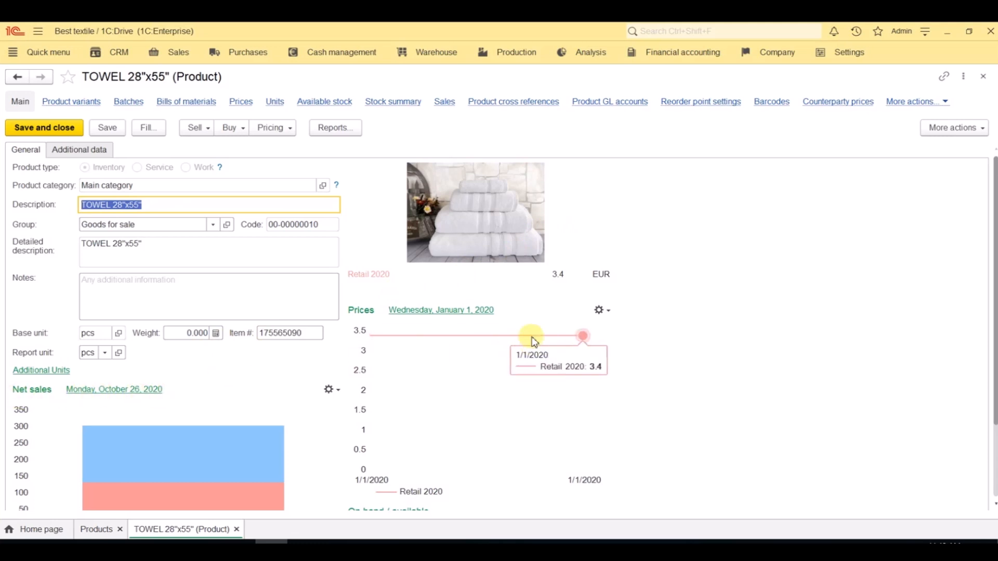
click(90, 157)
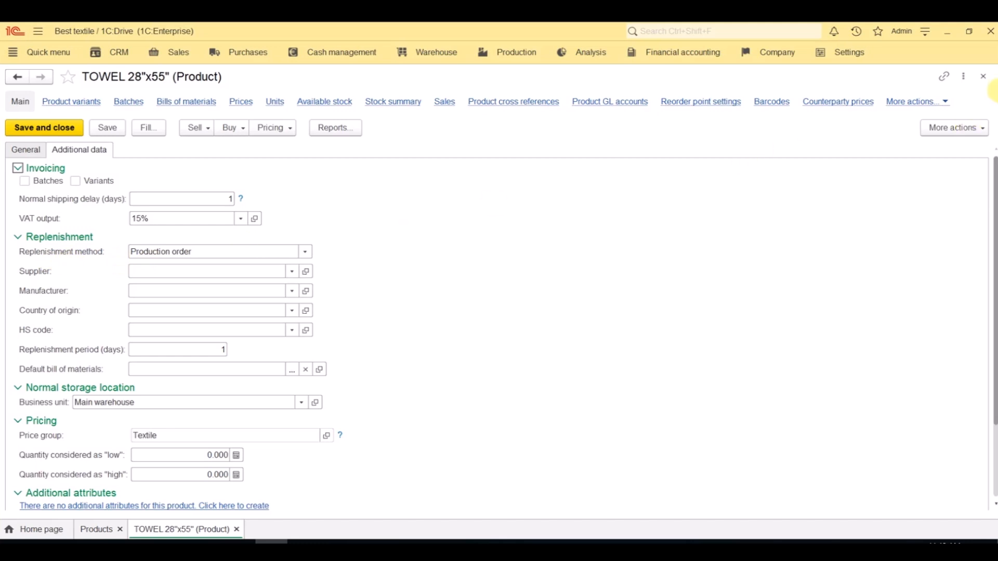
click(984, 78)
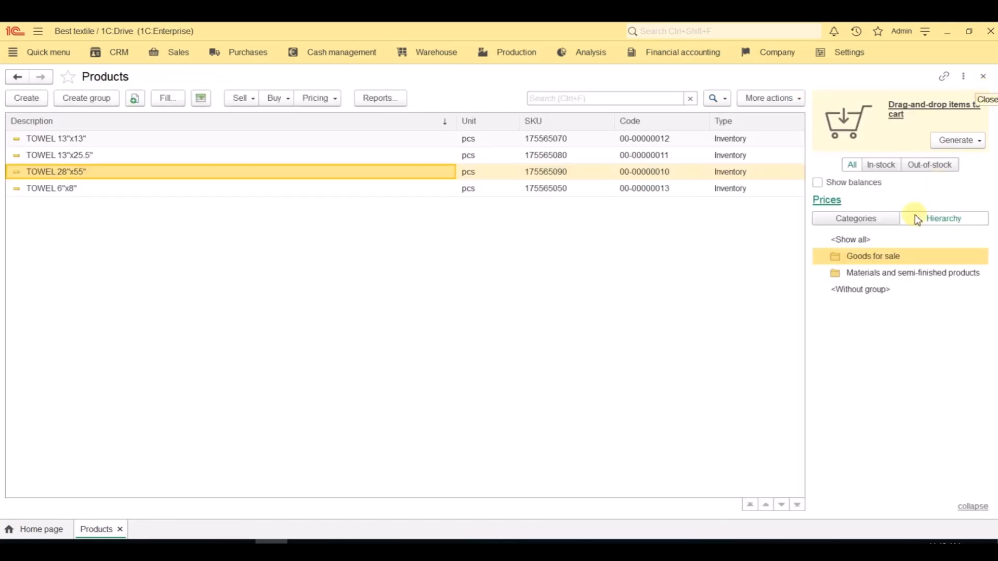
Step: Examine the additional data and product variants of Thread in Materials and semi-finished products, including the variant 16/1, Ring, Aradd
click(889, 276)
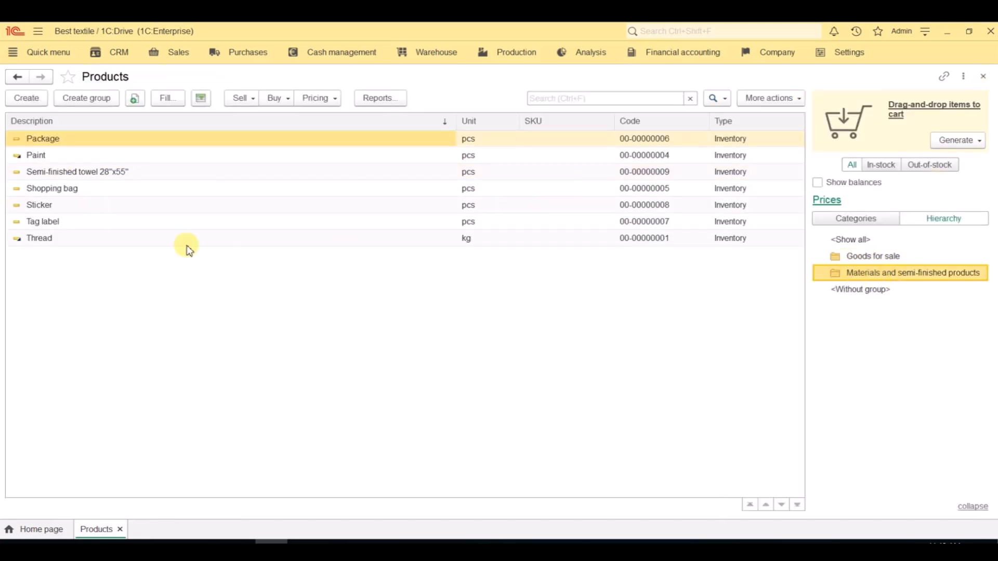
double_click(135, 239)
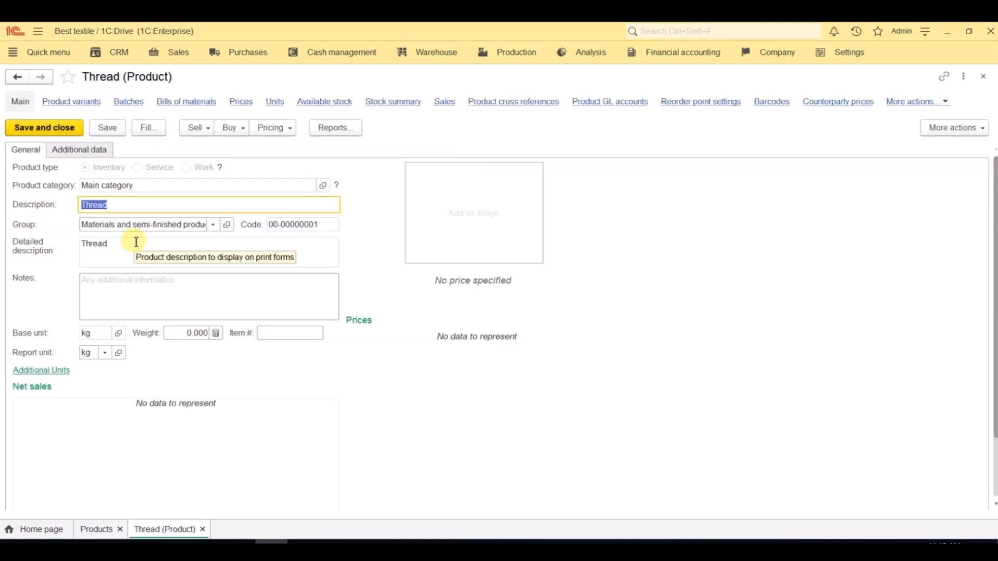
click(93, 155)
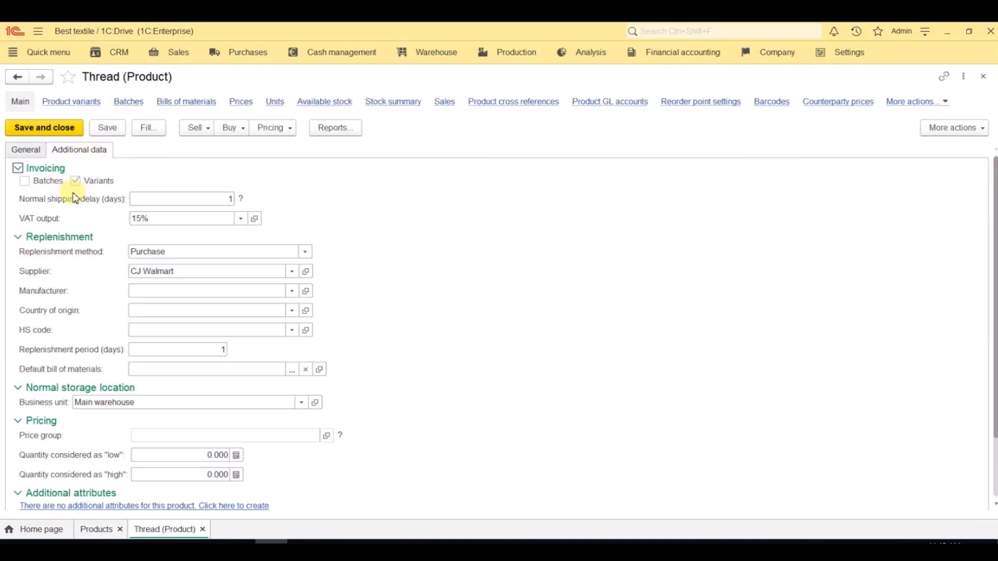
click(91, 104)
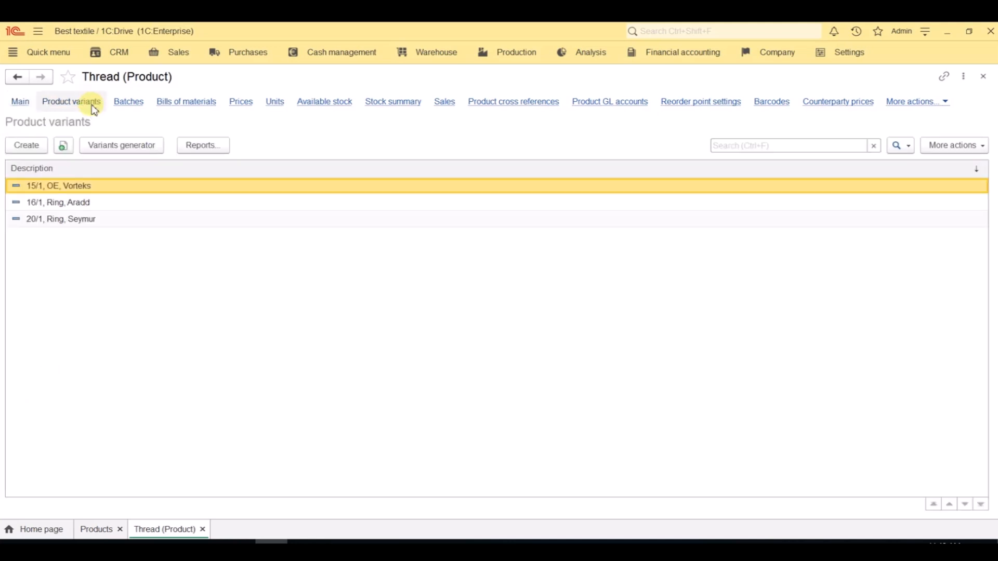
double_click(103, 203)
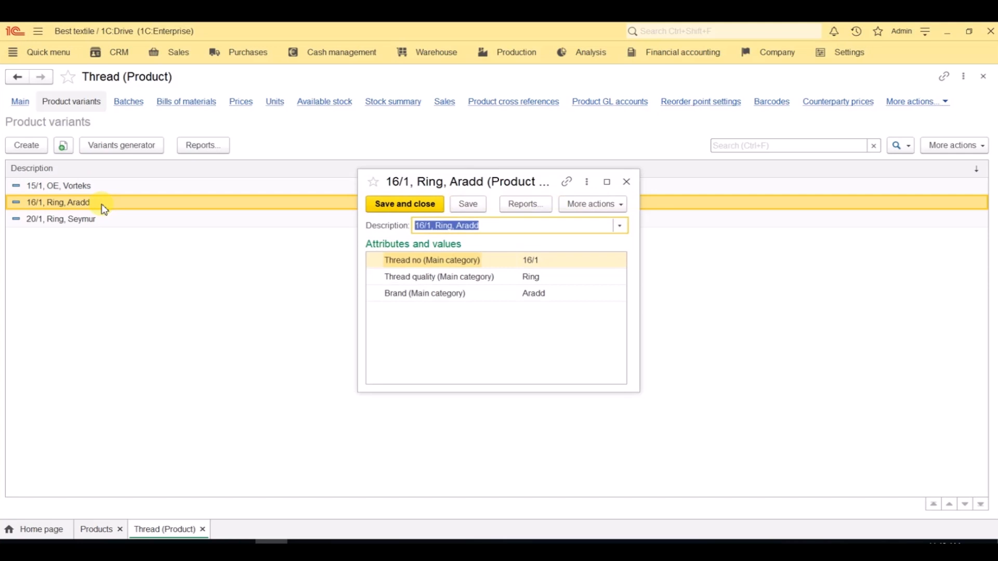
key(Escape)
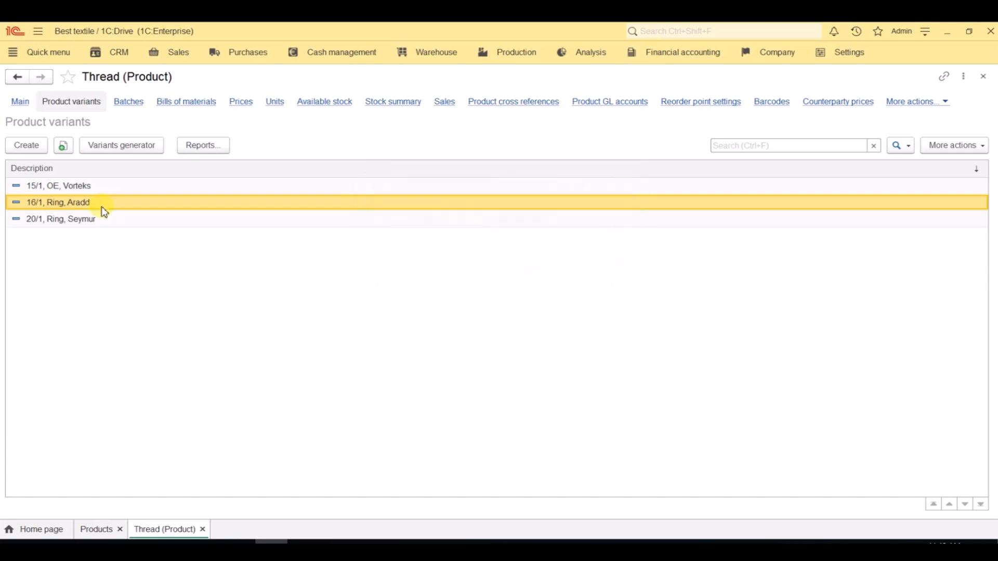
key(Escape)
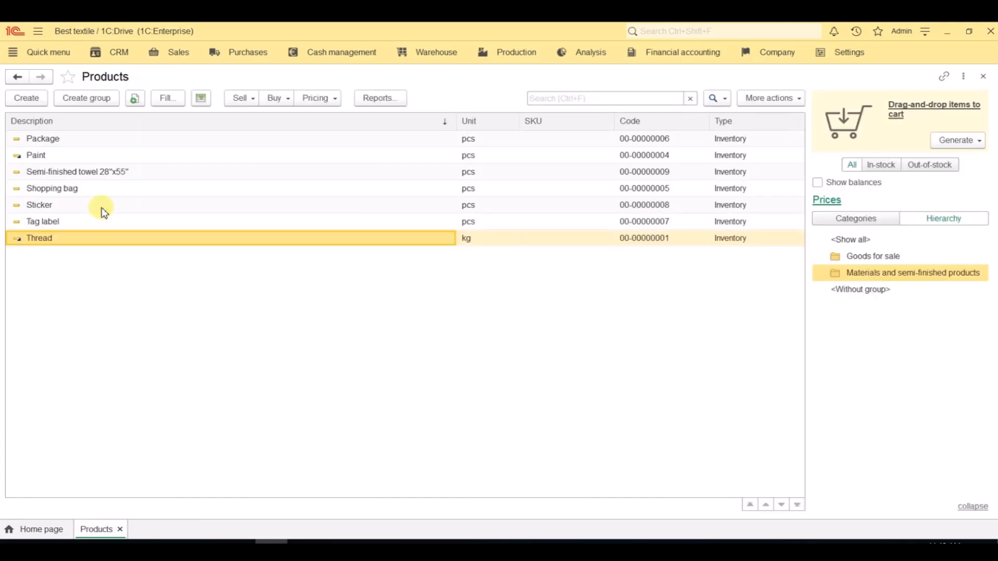
Step: Check the reorder point settings for the Paint product's variants
double_click(99, 156)
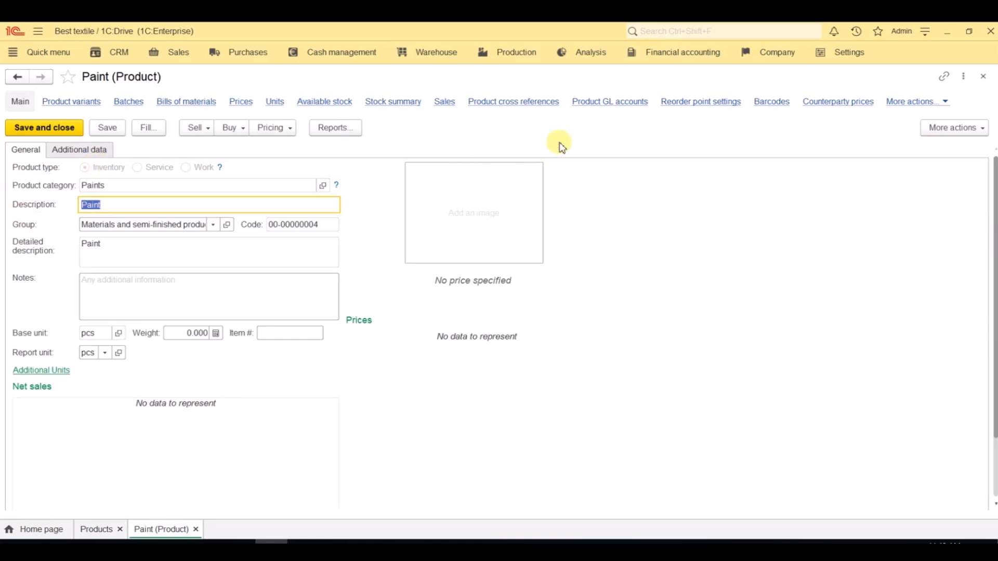
click(698, 102)
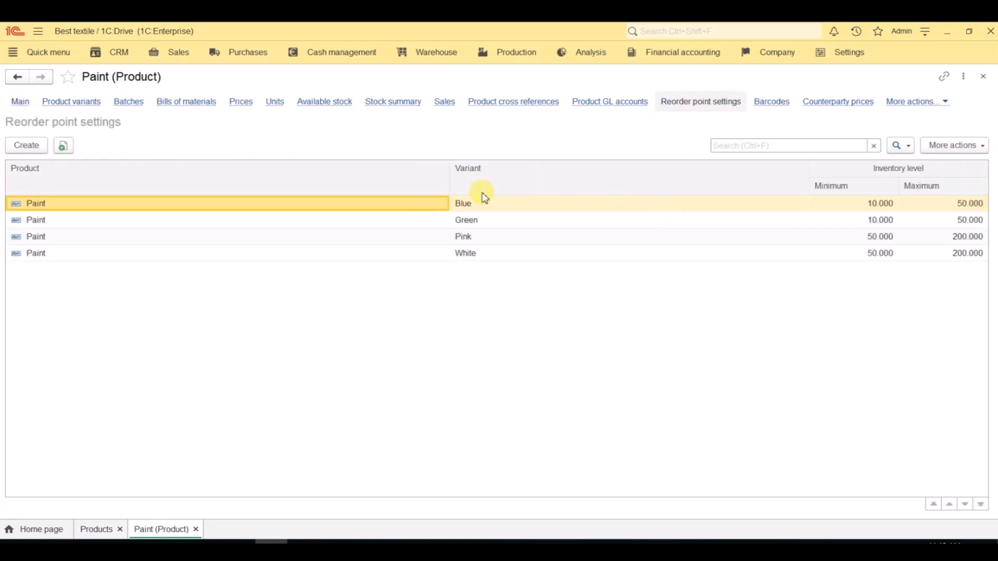
click(378, 223)
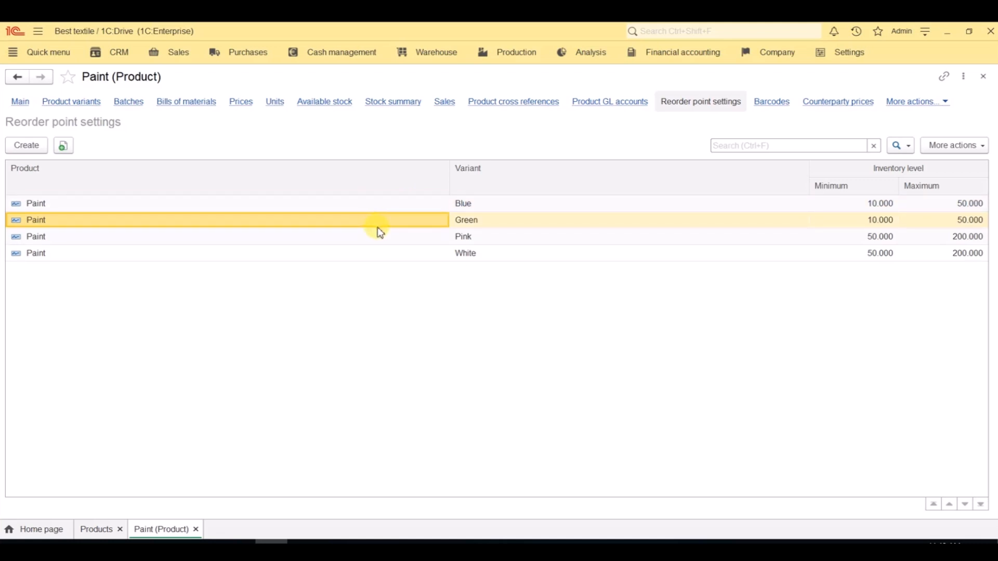
click(986, 78)
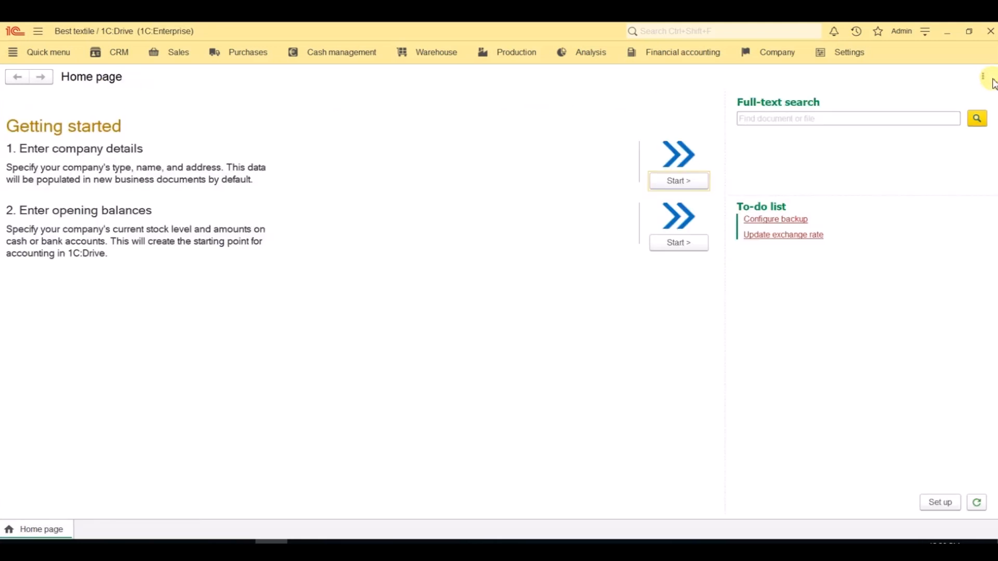
Step: View the sales price types catalog and select the Retail 2020, EUR price type
click(180, 61)
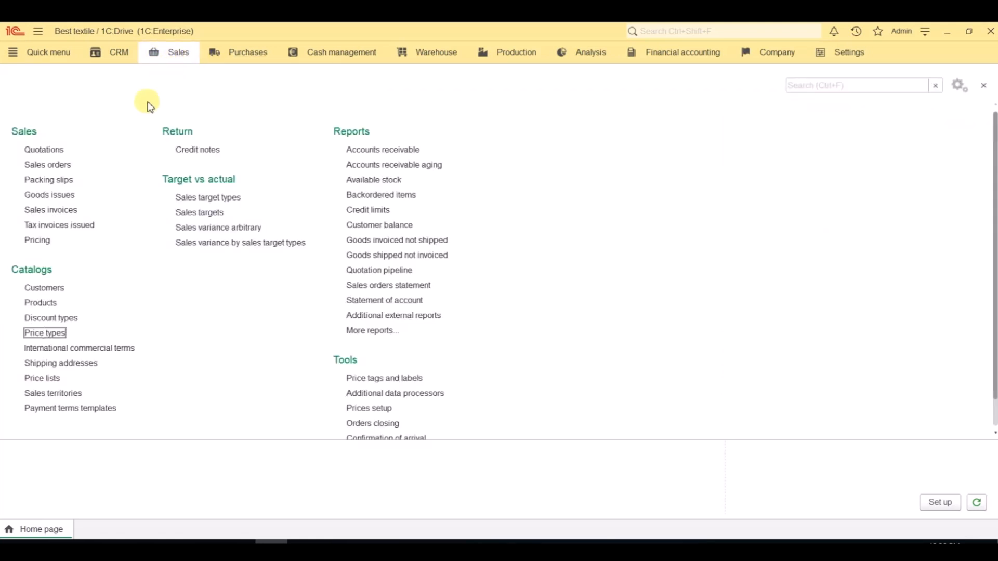
click(57, 335)
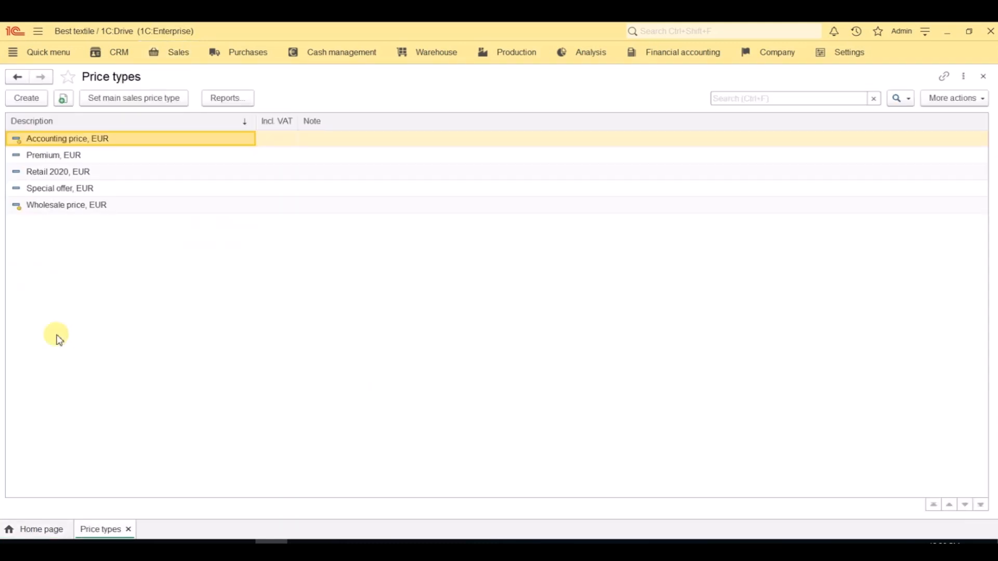
click(92, 175)
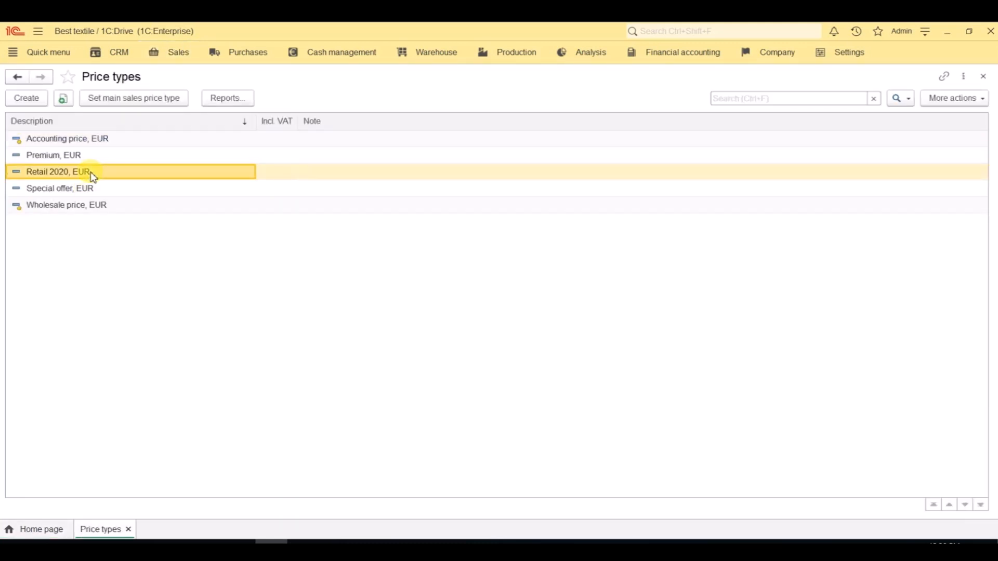
Step: Open the Aimbo Co record from the Customers catalog
click(177, 61)
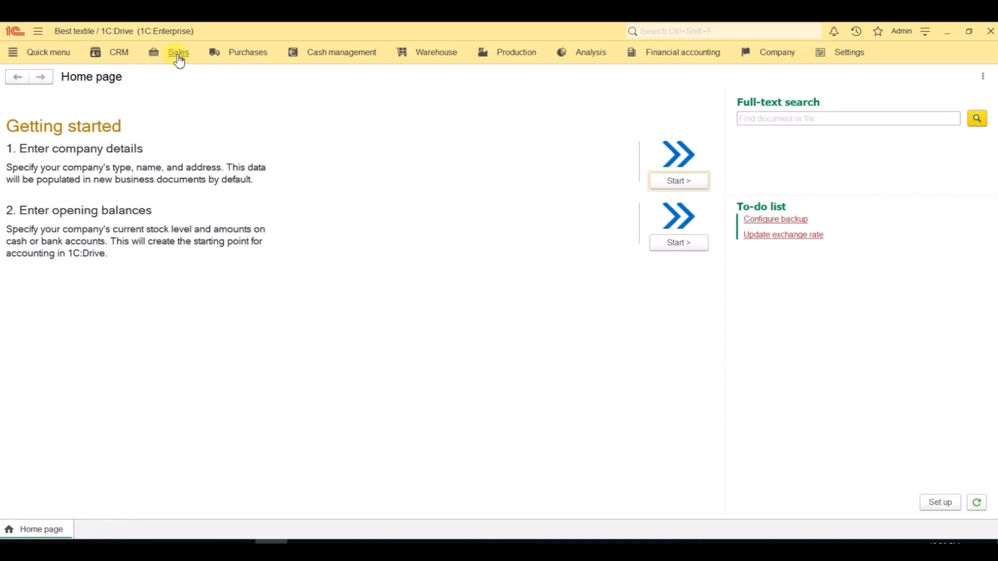
click(49, 289)
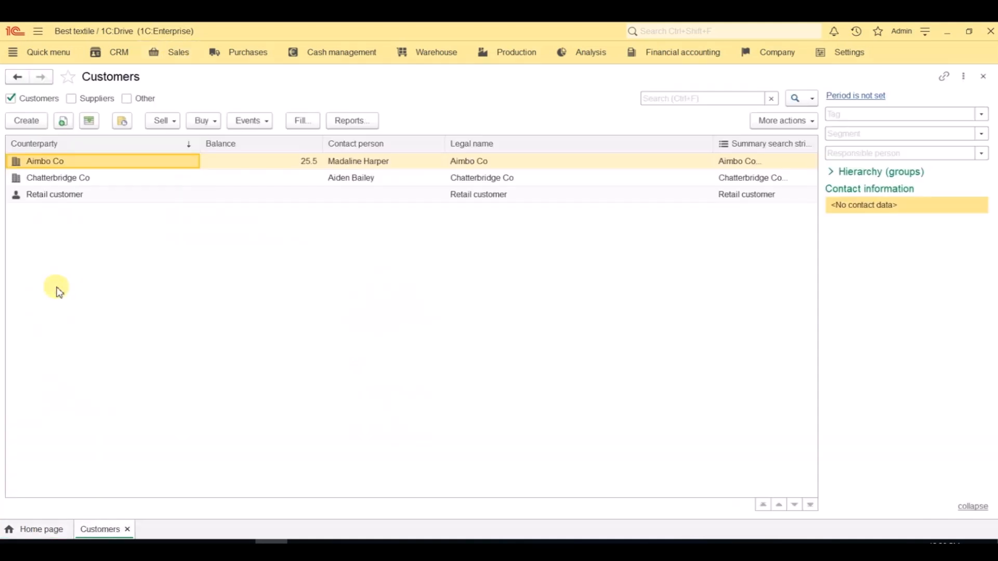
double_click(78, 162)
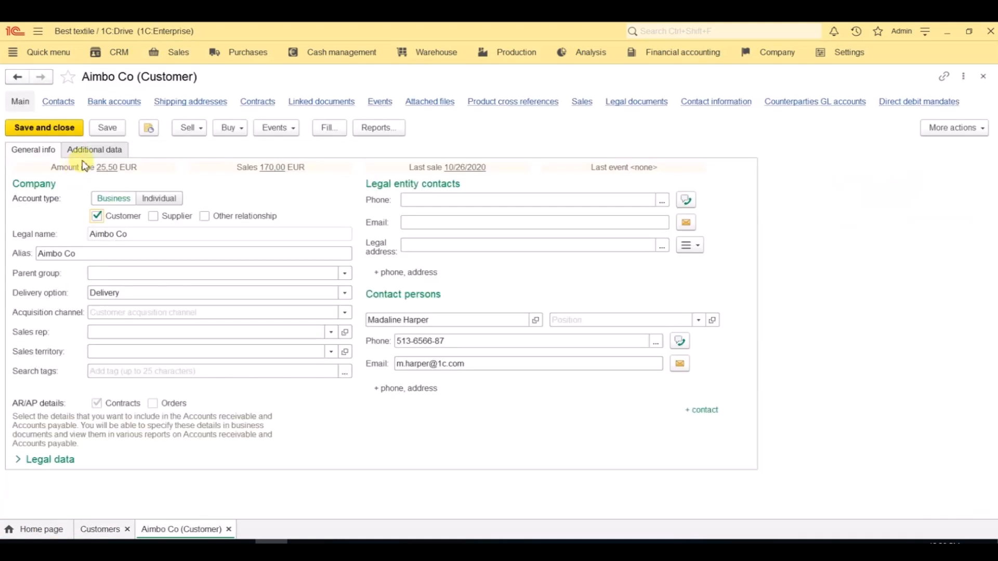
Step: Review the billing terms and sale price type in Aimbo Co's contract dated 9/1/2020, and close the customer forms
click(260, 102)
click(75, 190)
double_click(74, 190)
click(61, 150)
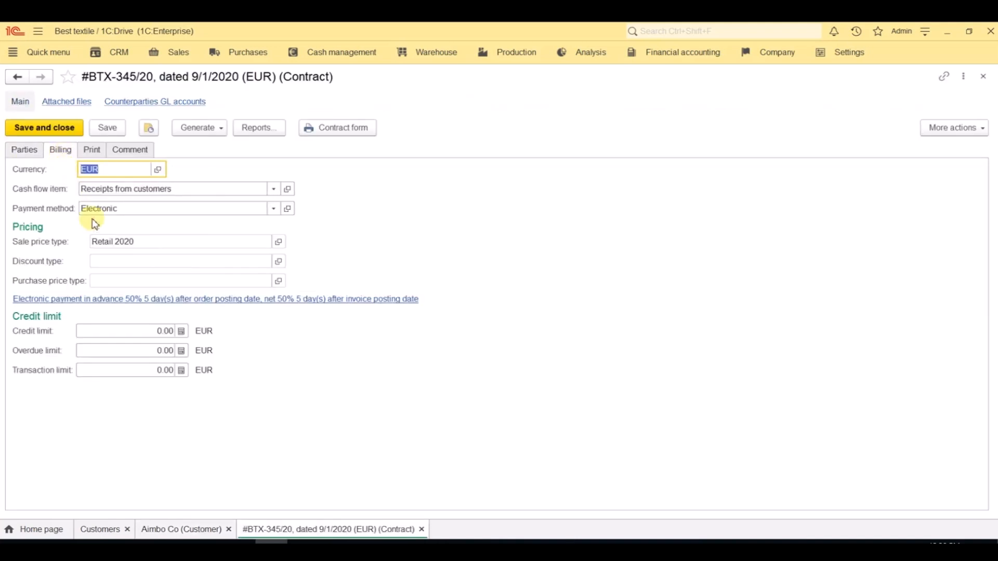
click(168, 242)
click(175, 245)
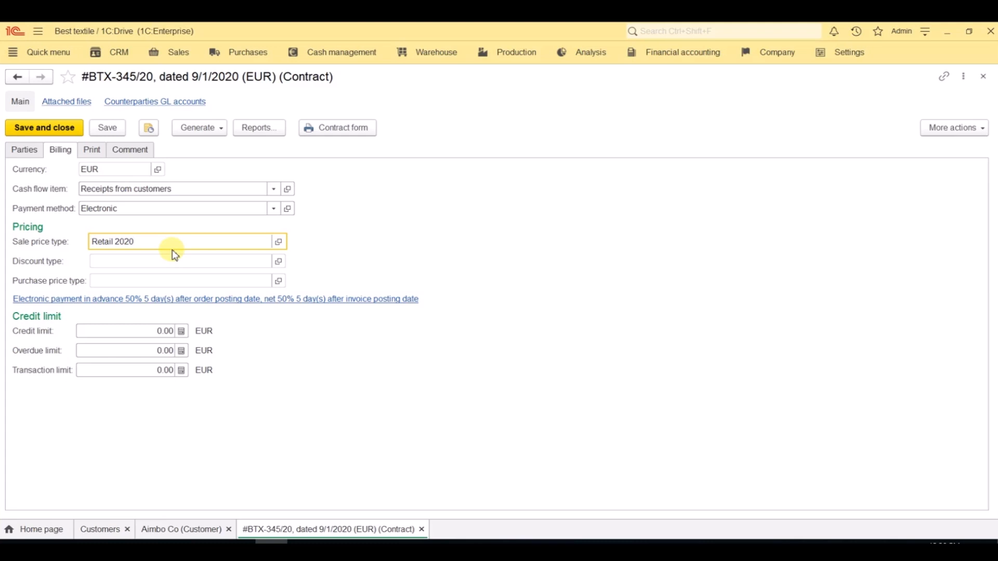
click(982, 78)
click(983, 78)
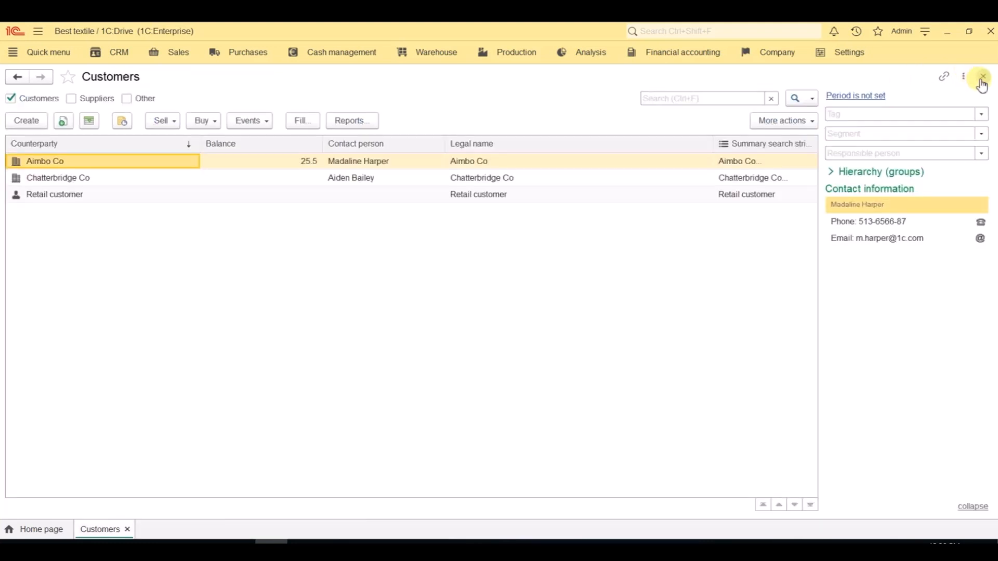
click(977, 78)
Step: Check the pricing command available for TOWEL 28"x55" in the sales Products catalog, and close the catalog
click(179, 61)
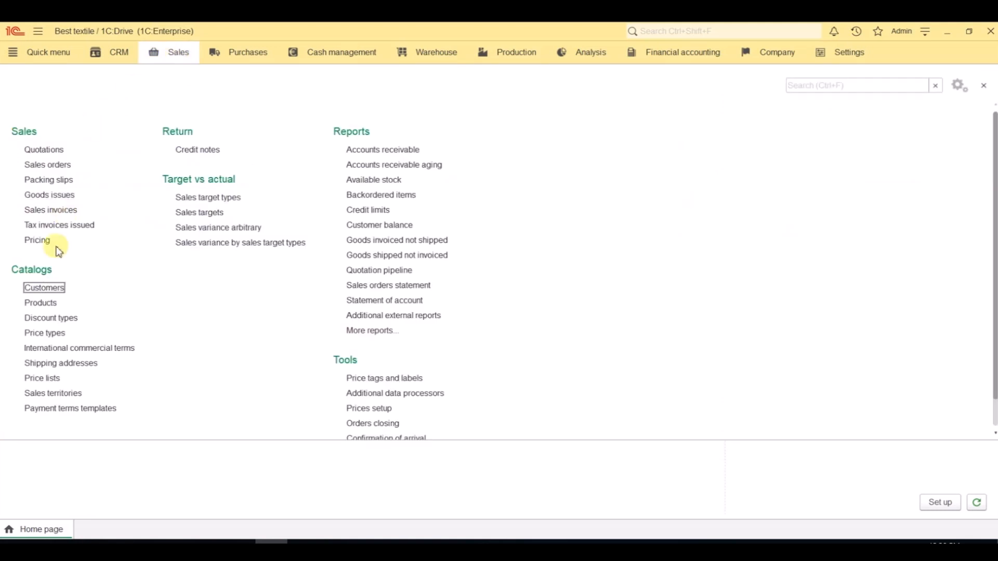
click(44, 307)
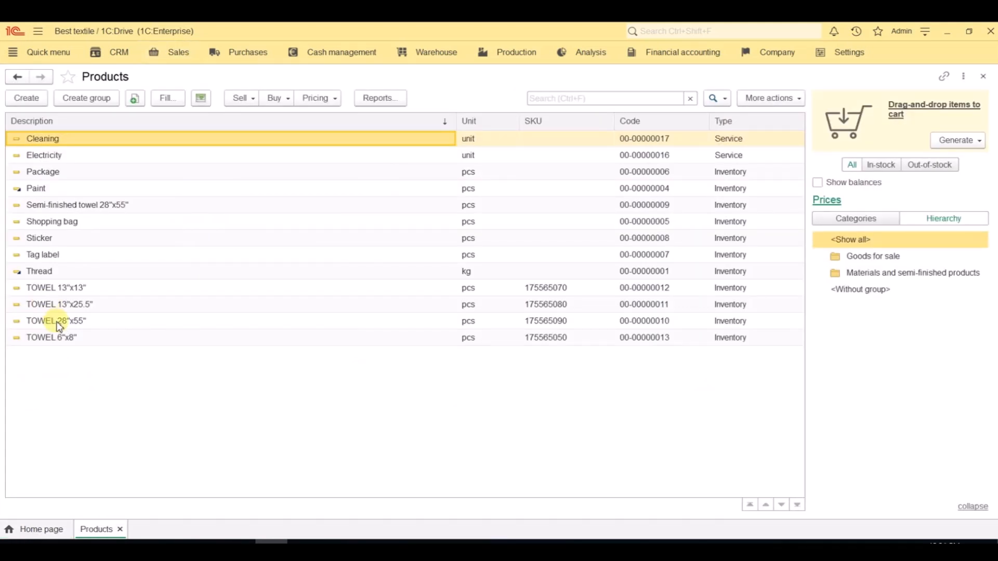
click(59, 322)
click(331, 100)
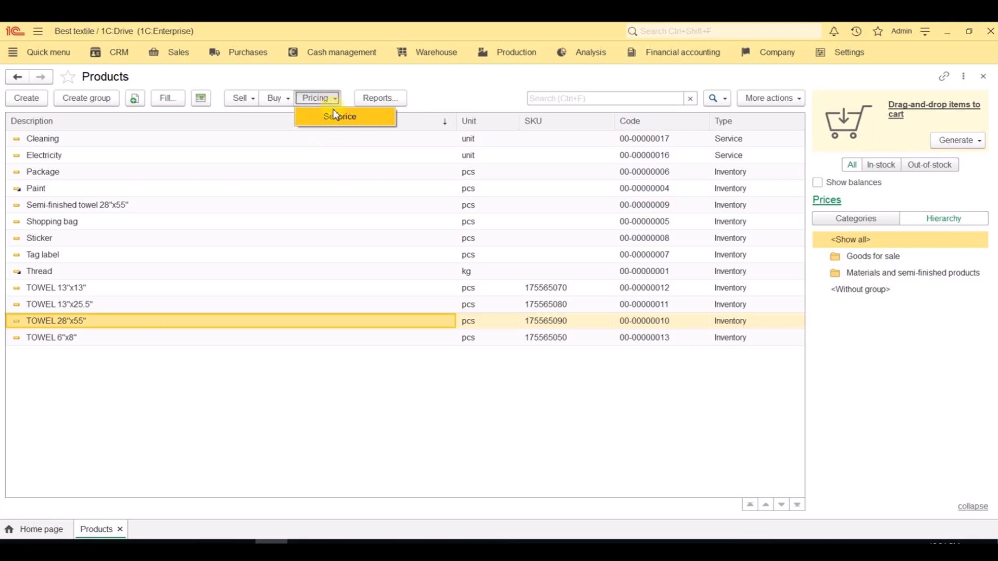
click(983, 76)
Step: Open the sales Prices setup tool and choose Special offer as the price type for new prices
click(165, 59)
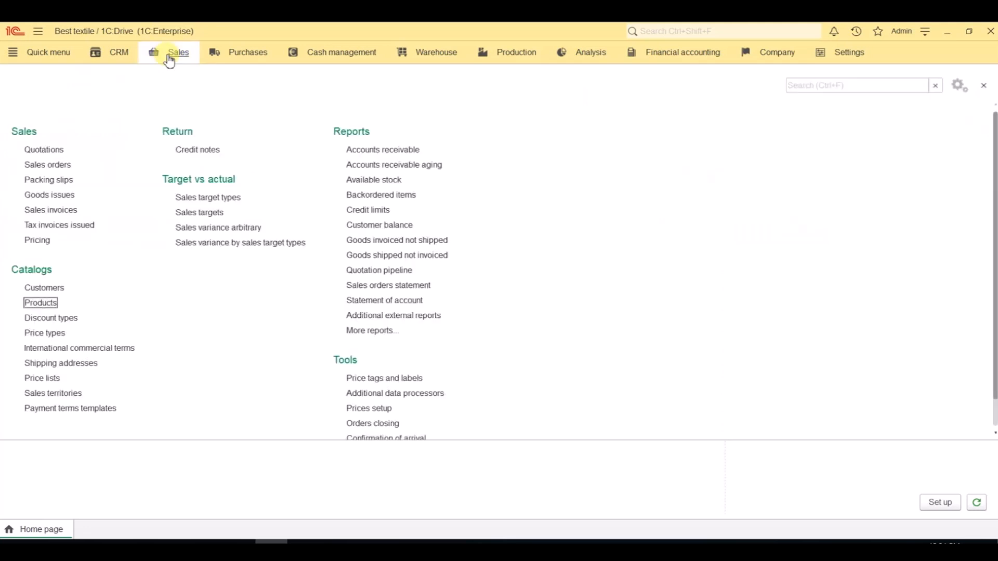
click(370, 409)
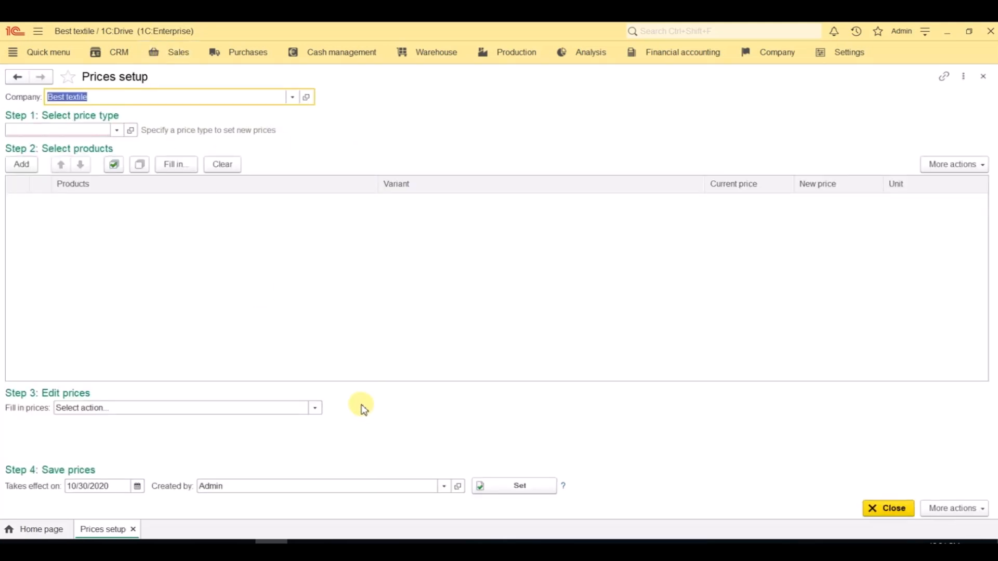
click(117, 131)
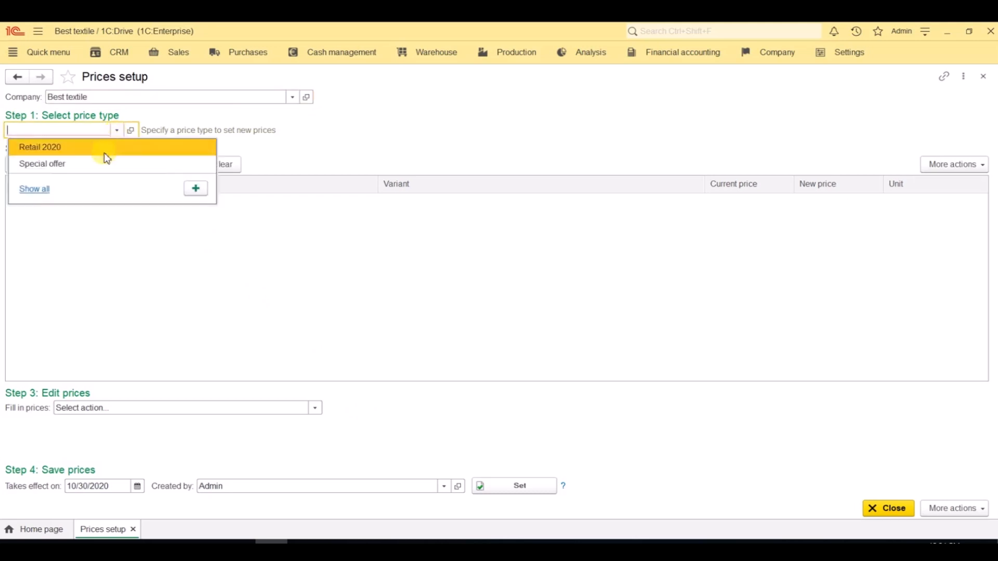
click(105, 165)
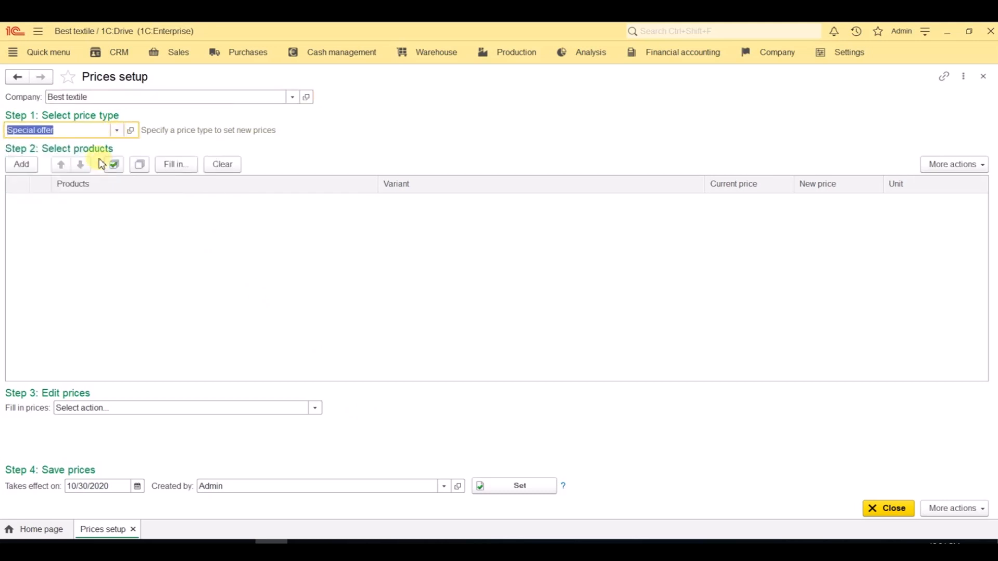
Step: Fill the Prices setup product list with the products priced under the Retail 2020 price type
click(170, 164)
click(406, 206)
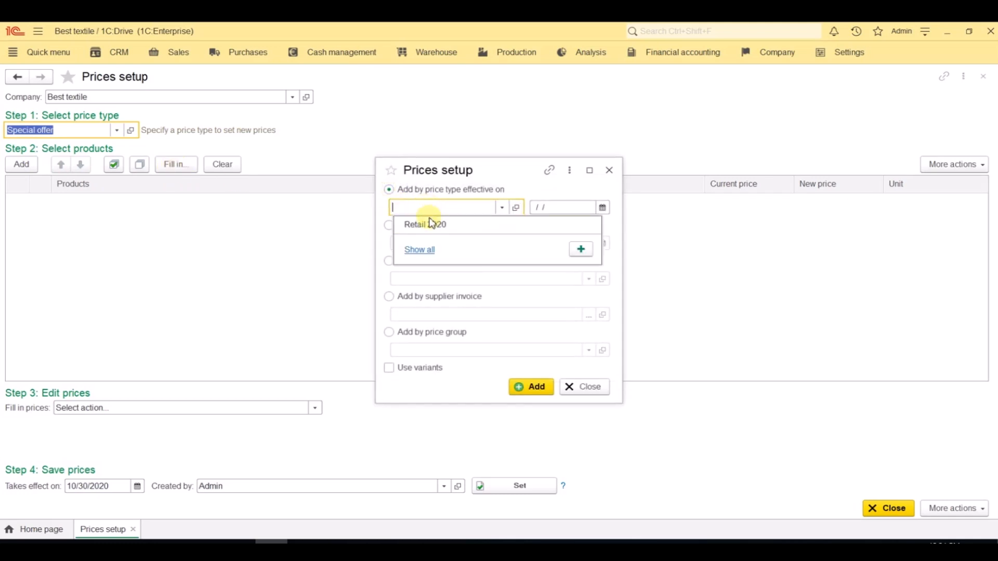
click(430, 224)
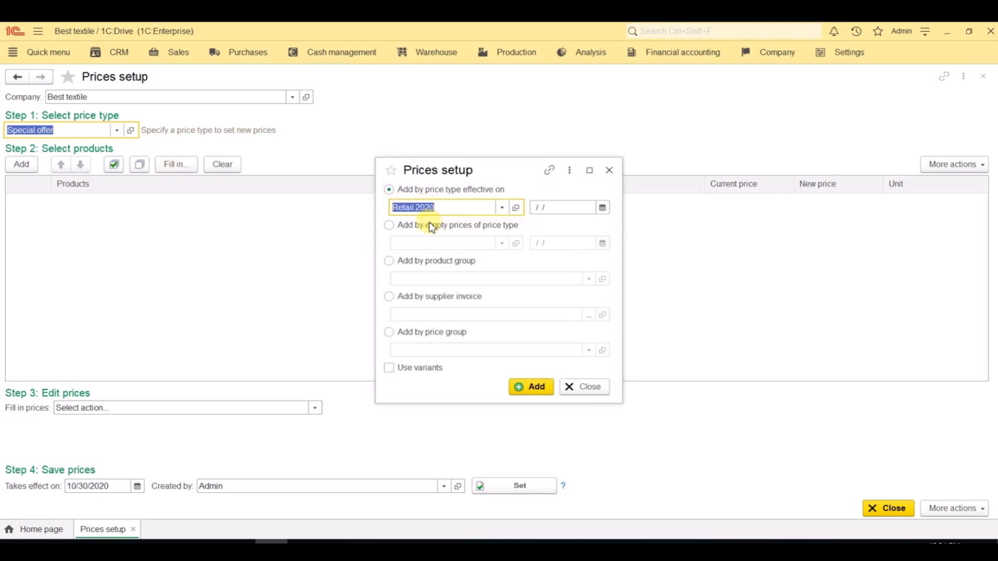
click(549, 397)
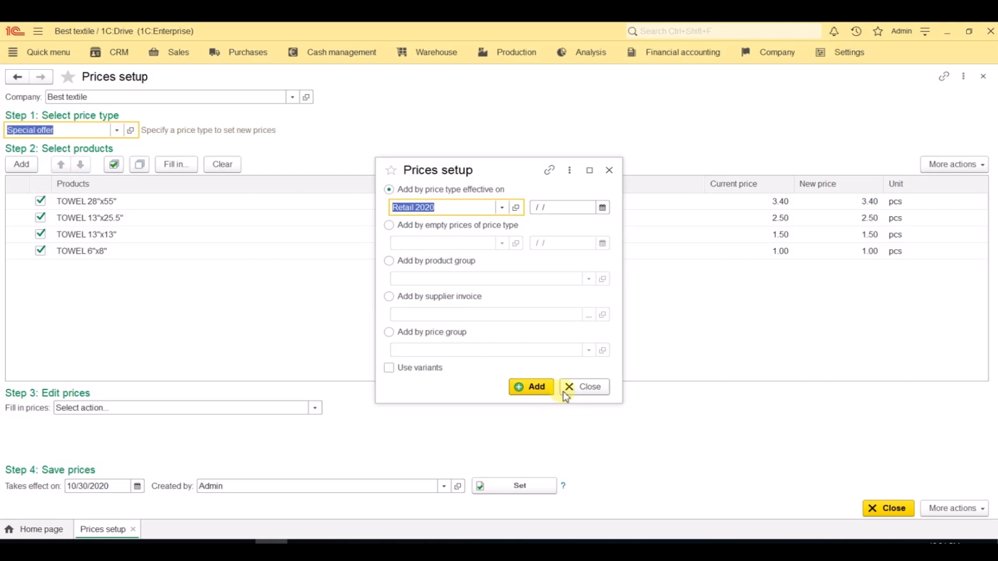
click(566, 394)
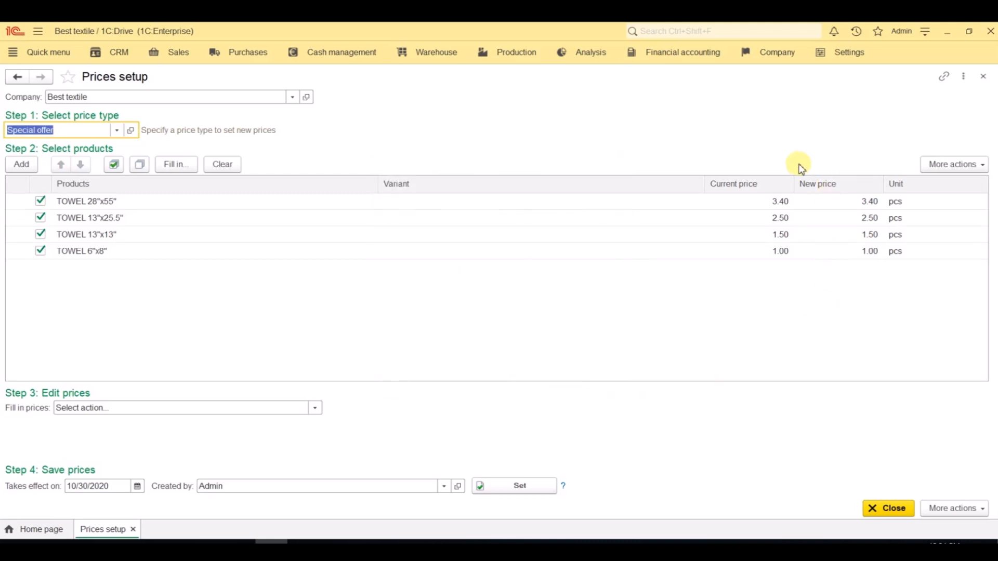
Step: Decrease the listed towel prices by 15%, save them as Special offer prices, and close the setup form
click(315, 408)
click(262, 391)
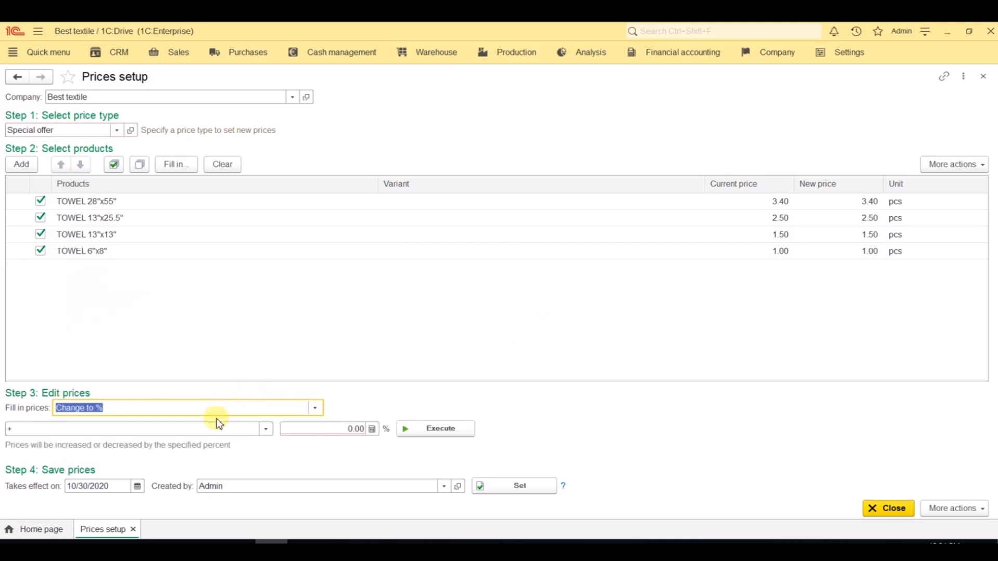
click(265, 429)
click(178, 465)
click(314, 431)
text(15)
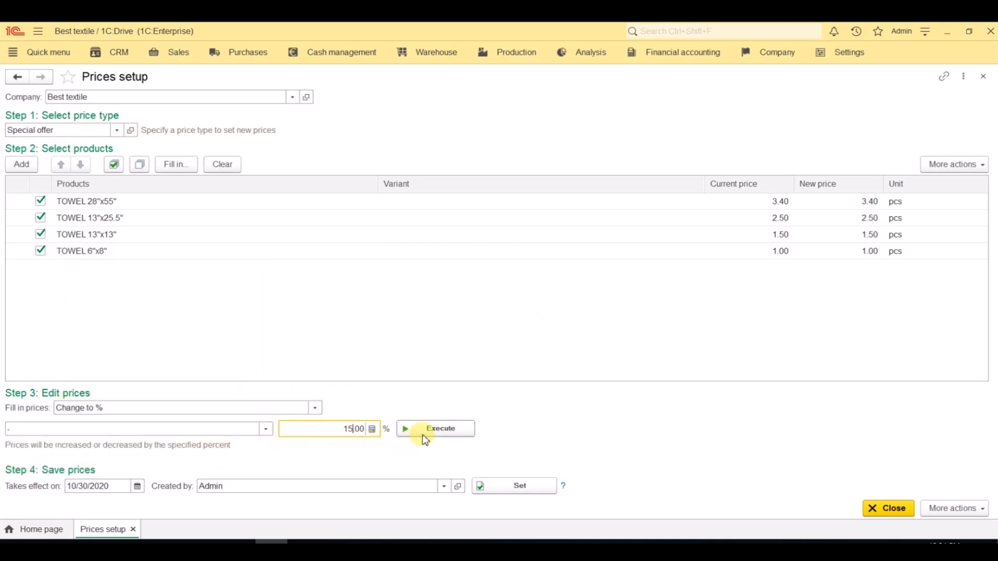
click(425, 436)
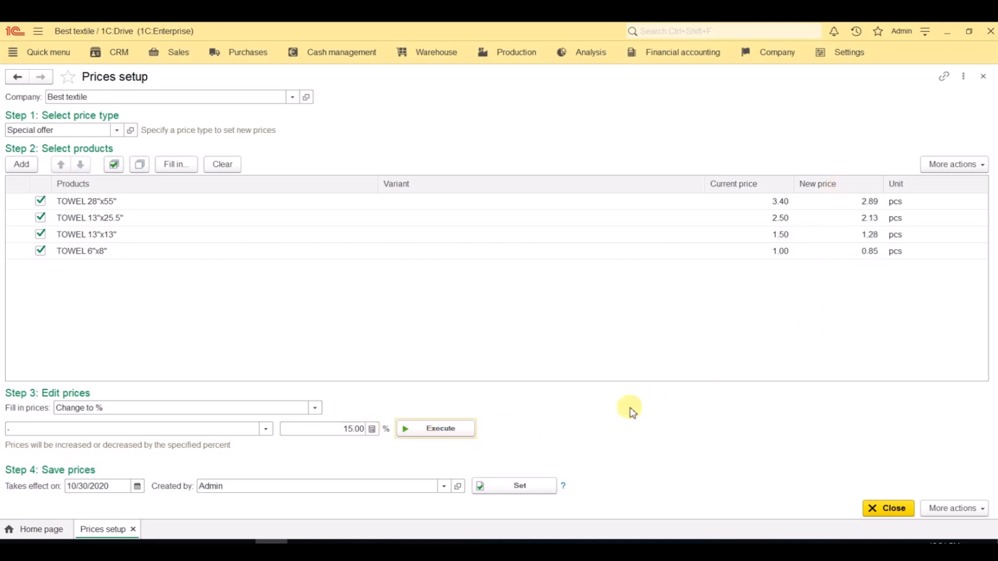
click(521, 493)
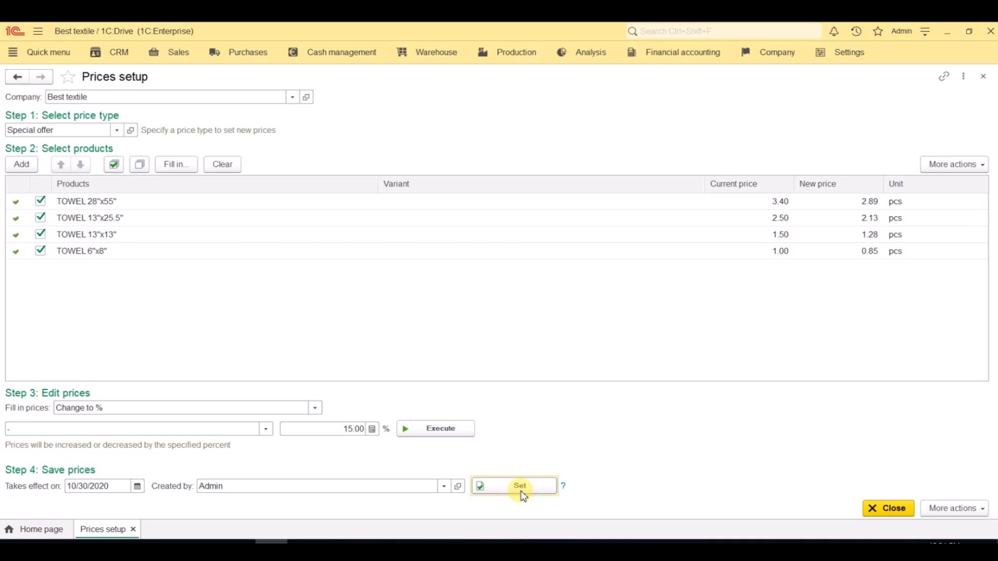
click(984, 76)
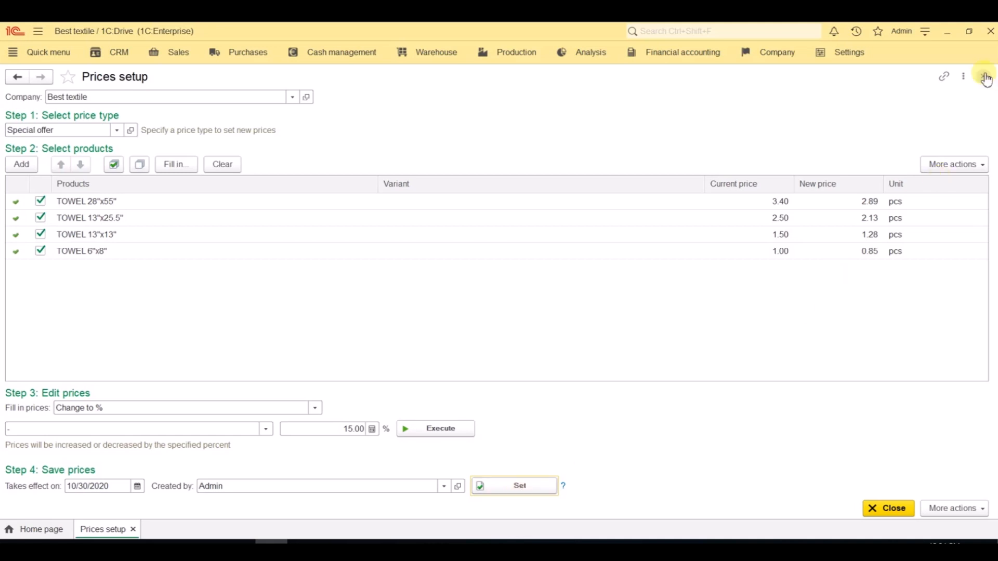
Step: Review the Special offer pricing document dated 10/30/2020 in the sales Pricing list, and close both forms
click(191, 56)
click(41, 249)
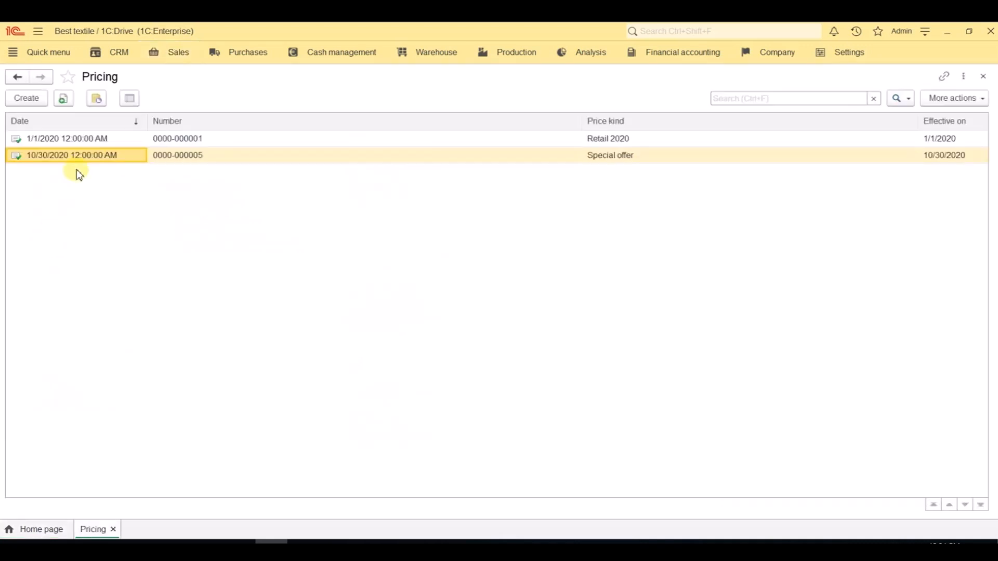
double_click(90, 160)
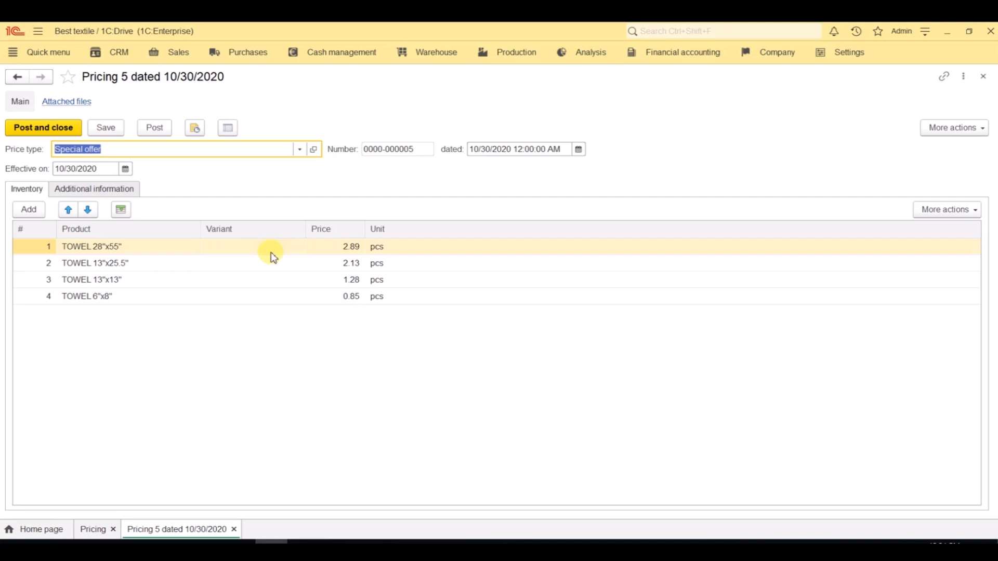
key(Escape)
key(Escape)
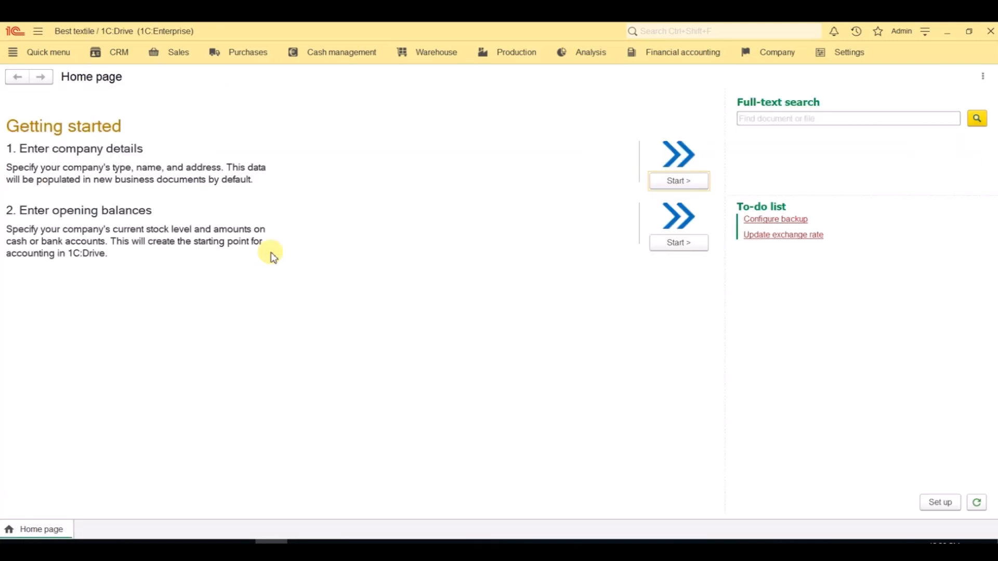
Step: Generate the Retail 2020 price list for viewing, and close the price list forms
click(183, 68)
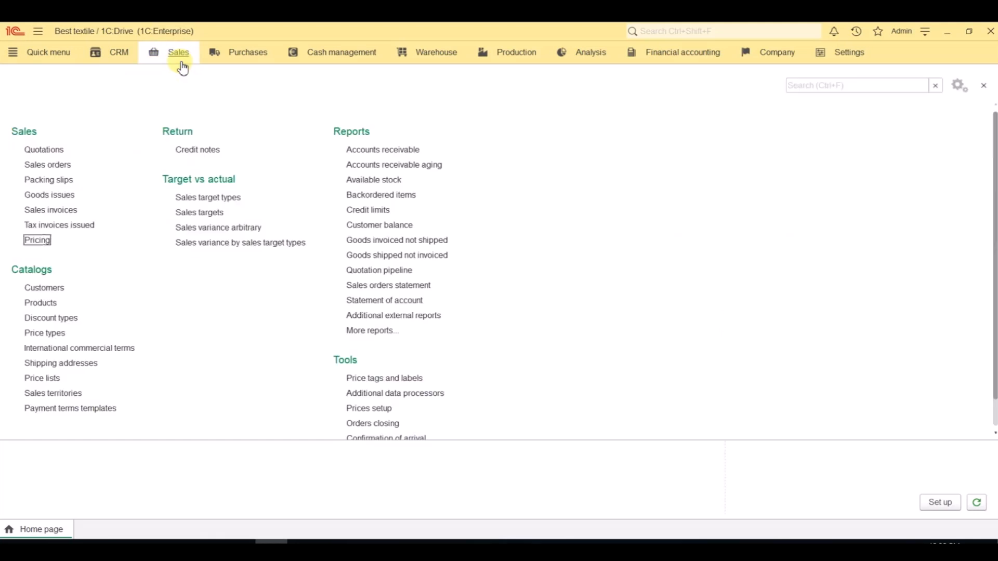
click(43, 378)
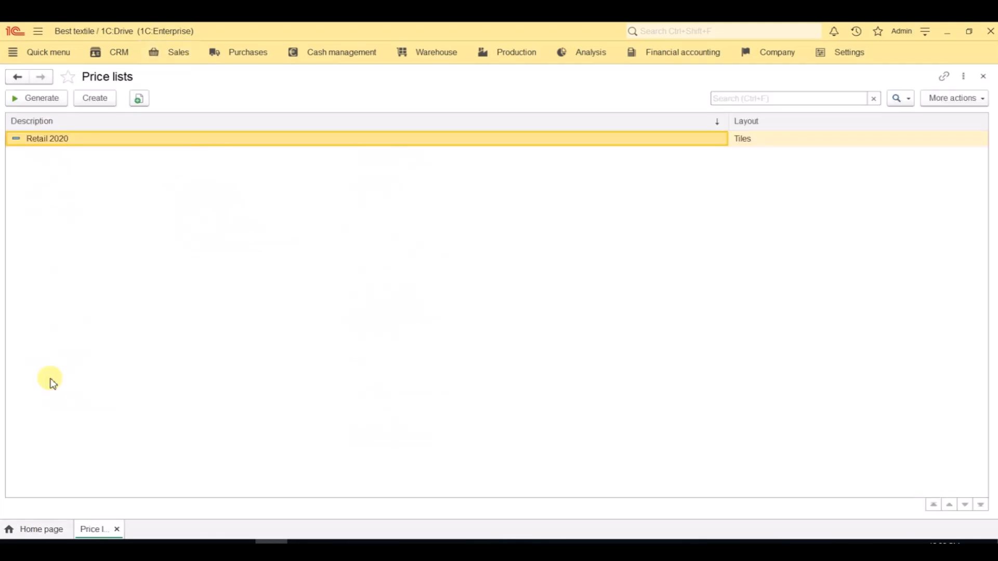
click(50, 97)
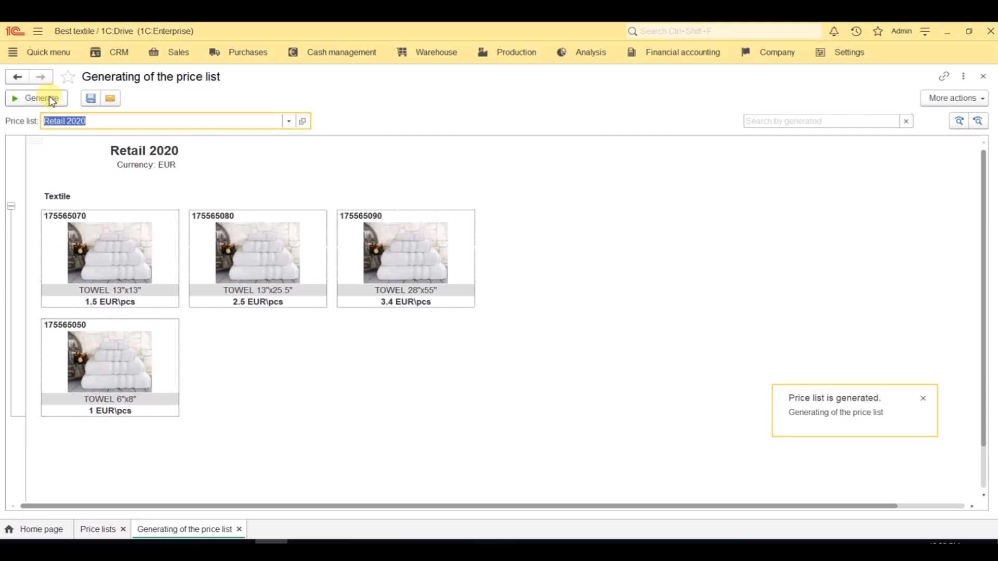
click(984, 76)
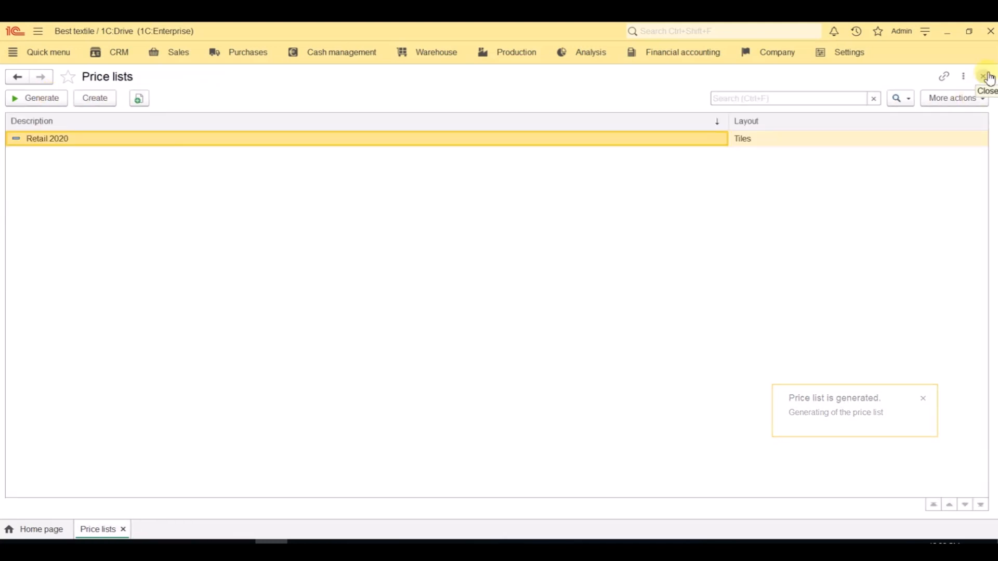
click(989, 78)
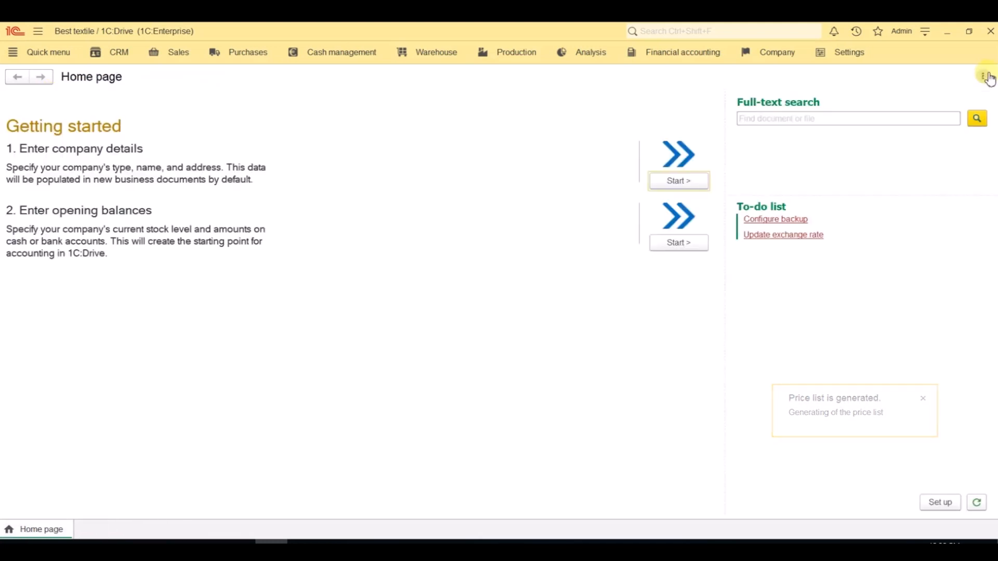
Step: View the supplier price types and the details of PL Centurion LLC 2020, and close the forms
click(264, 63)
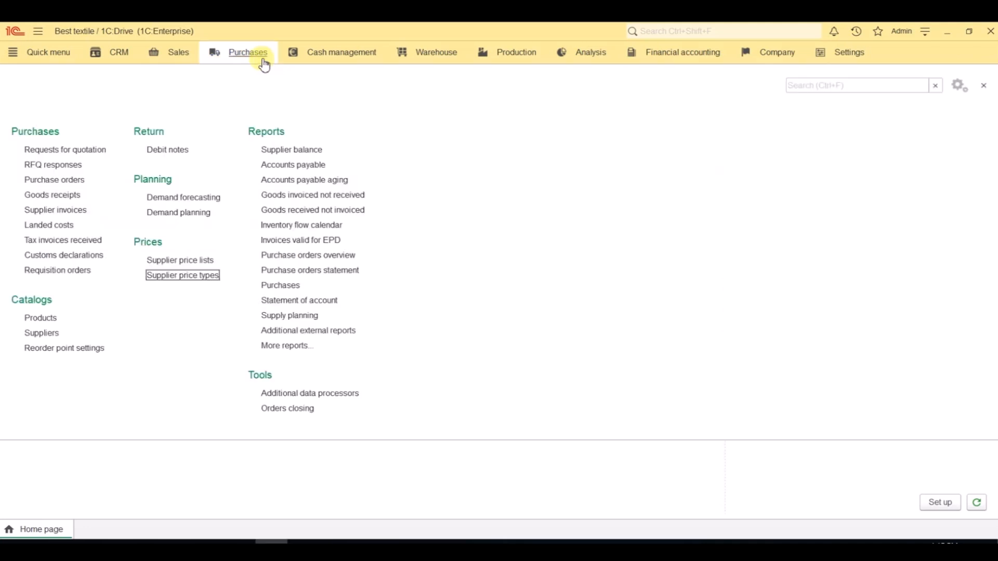
click(203, 276)
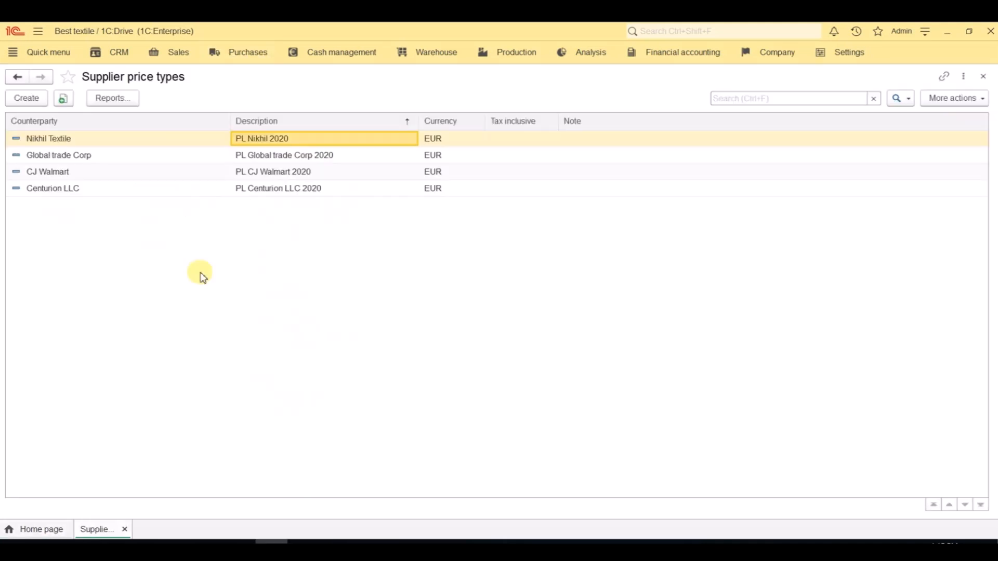
click(317, 190)
double_click(318, 192)
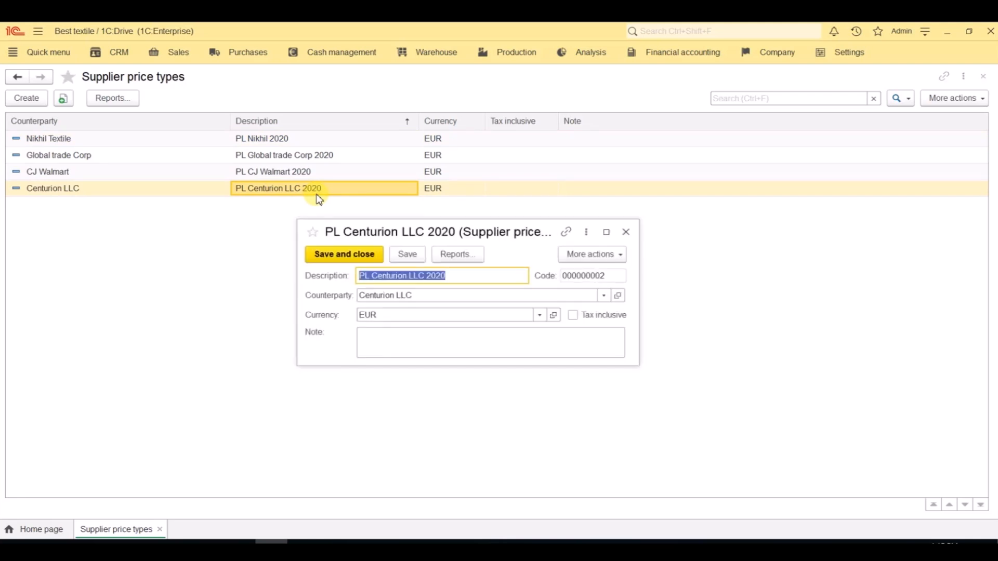
key(Escape)
key(Escape)
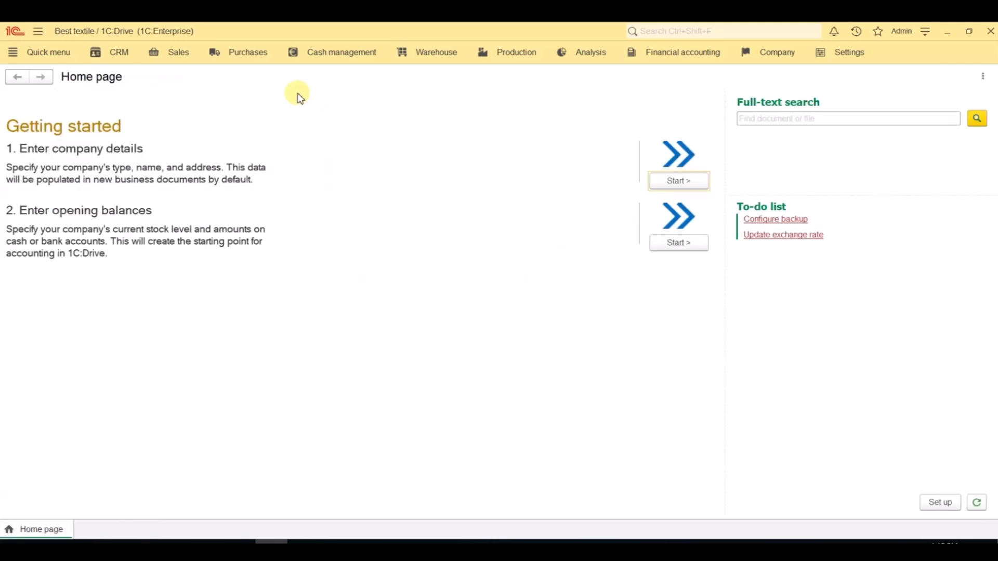
Step: Open the contracts of Centurion LLC from the Suppliers catalog
click(265, 61)
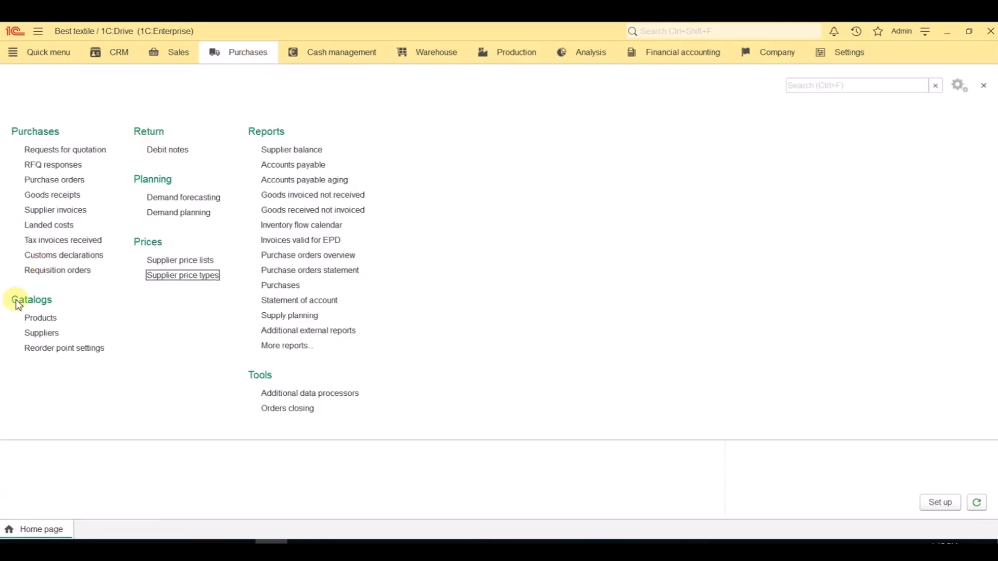
click(30, 334)
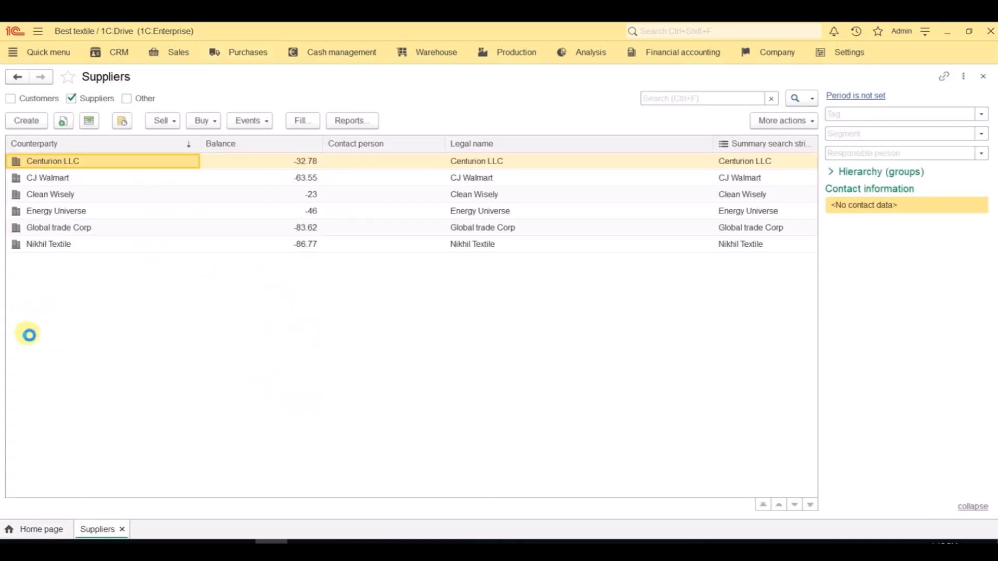
double_click(136, 163)
click(257, 102)
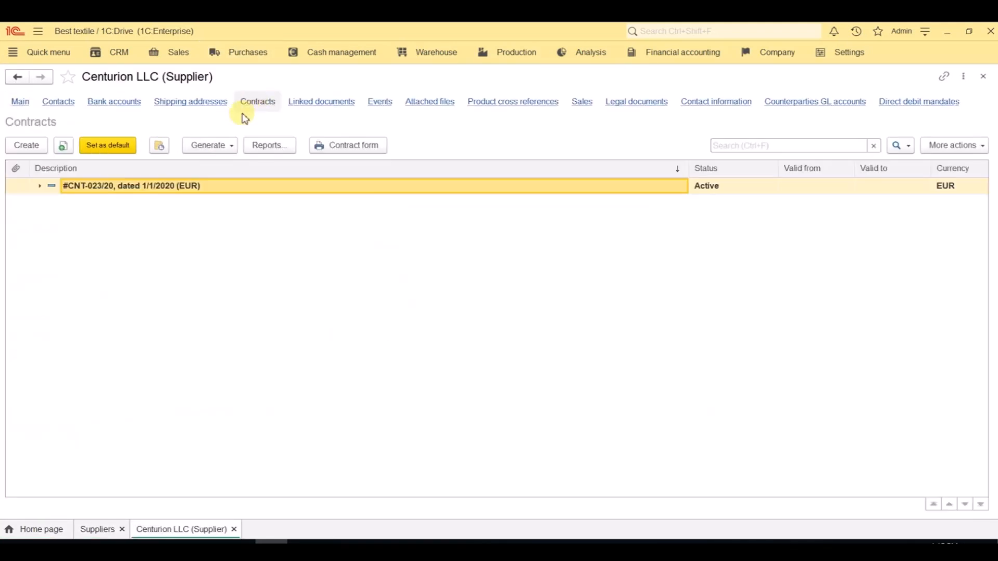
Step: Review the billing terms and purchase price type in Centurion LLC's contract dated 1/1/2020, and close the supplier forms
double_click(204, 195)
click(60, 149)
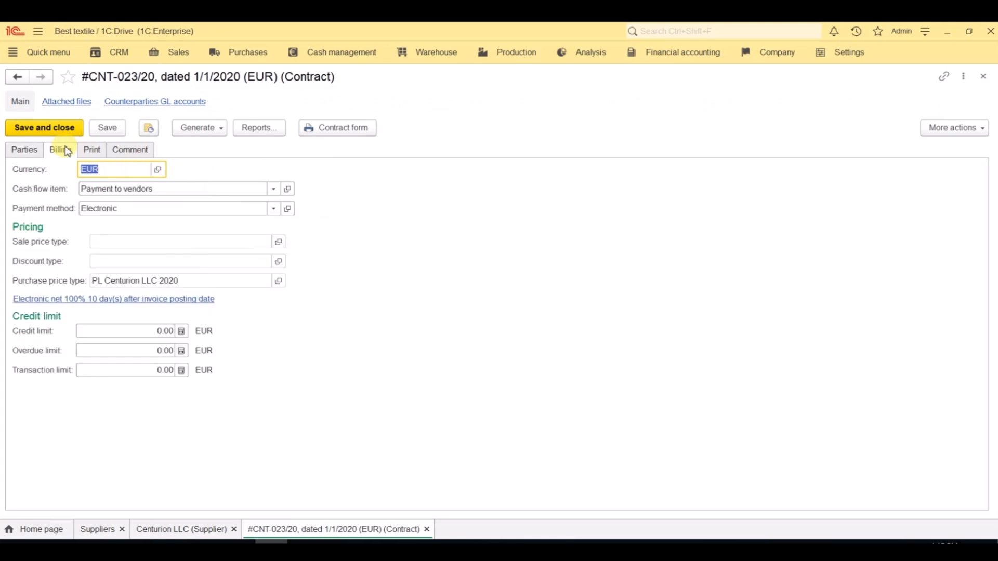
click(234, 285)
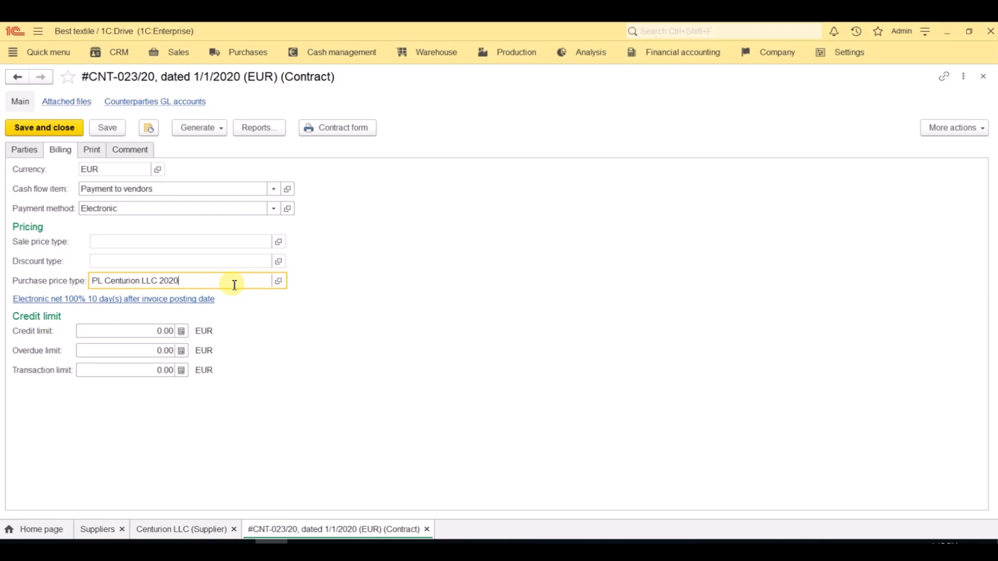
key(Escape)
key(Escape)
key(Escape)
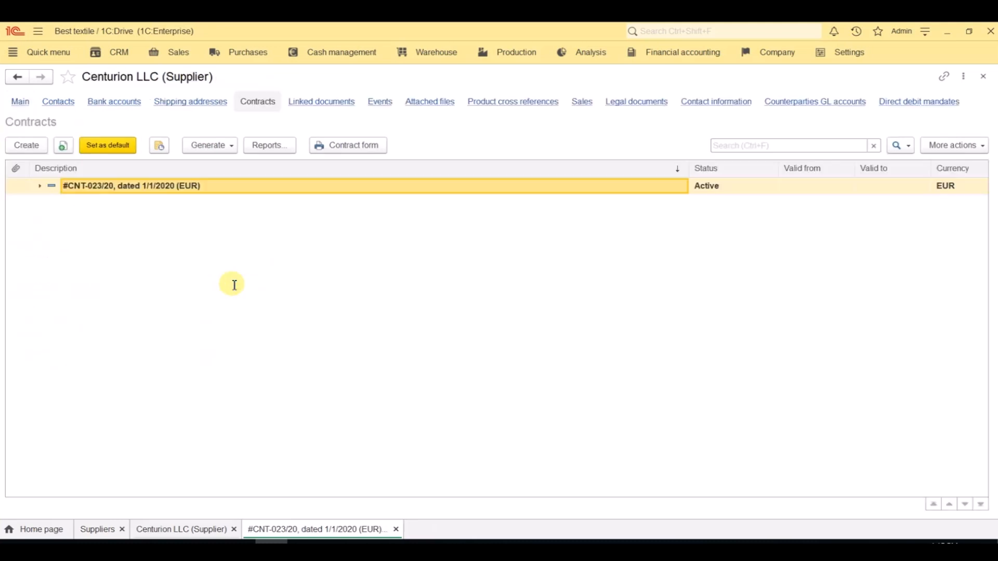
Step: Check the prices and currency settings, including supplier price registration, in Centurion LLC's supplier invoice dated 10/19/2020
click(247, 57)
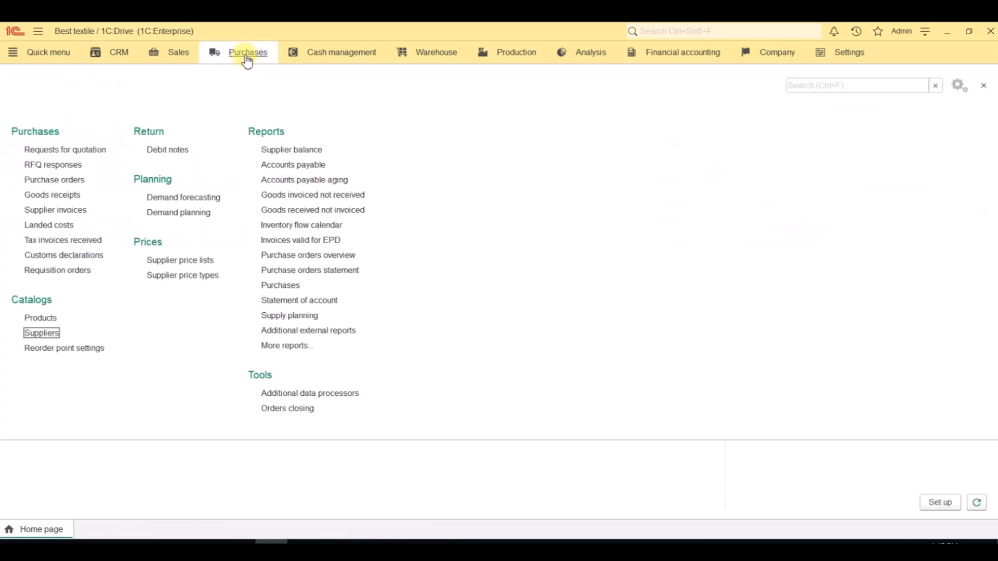
click(83, 210)
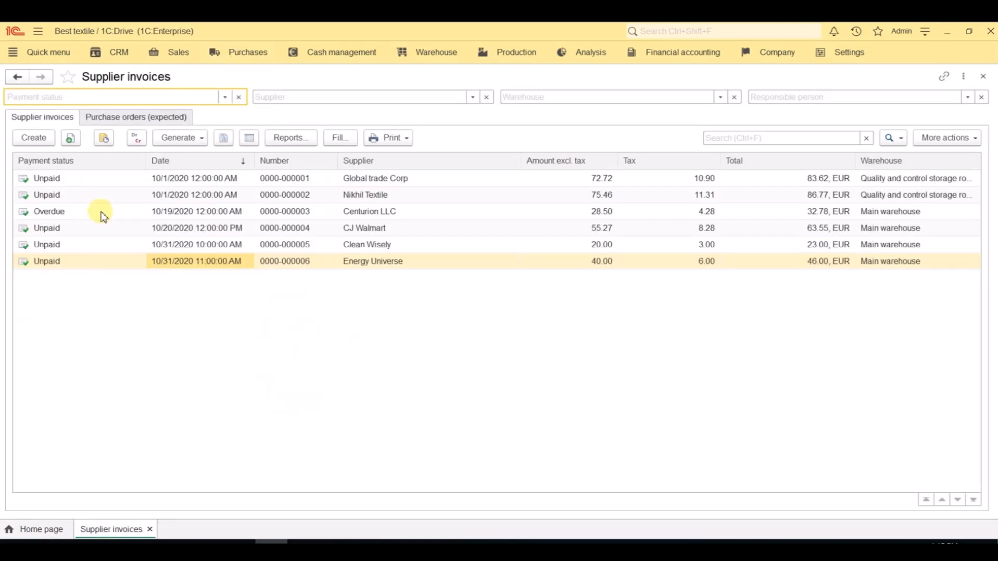
double_click(326, 212)
click(452, 227)
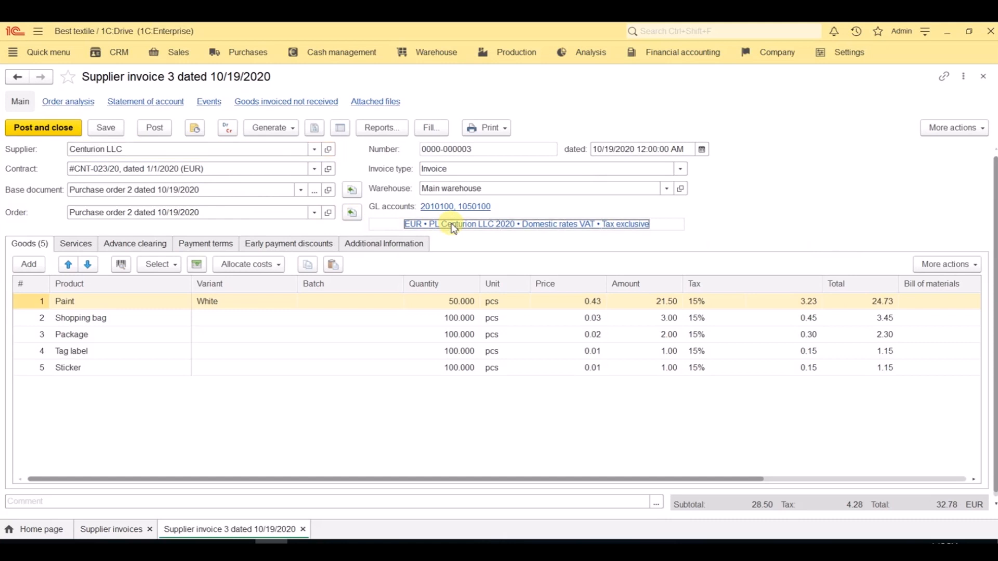
click(530, 207)
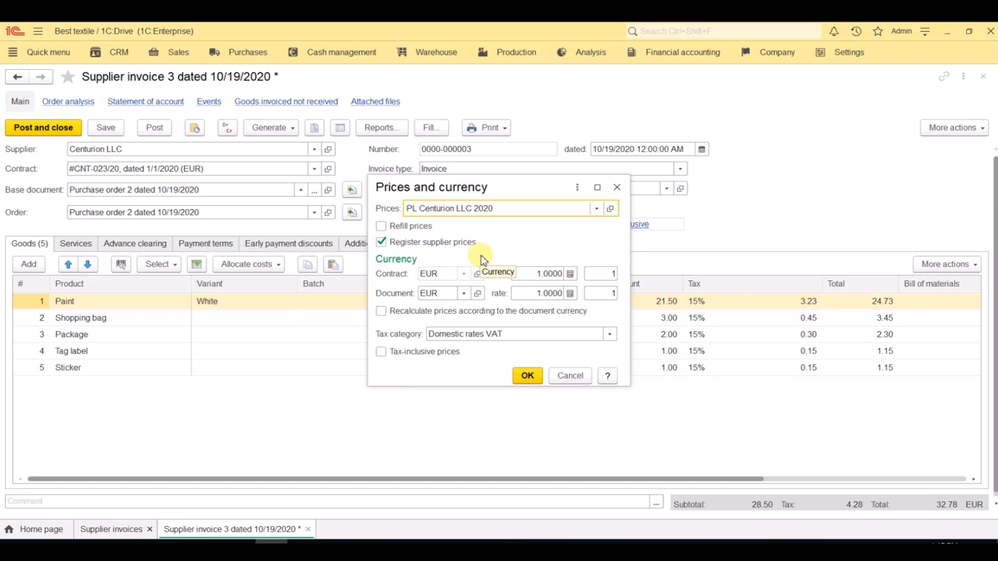
Step: Close the prices and currency settings, Centurion LLC's supplier invoice without saving it, and the supplier invoices list
key(Escape)
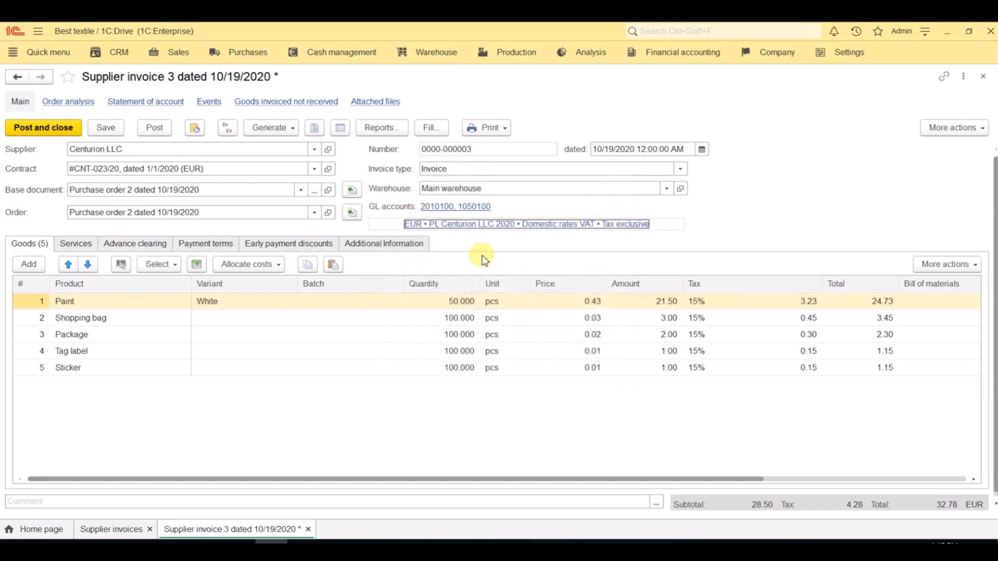
key(Escape)
click(559, 313)
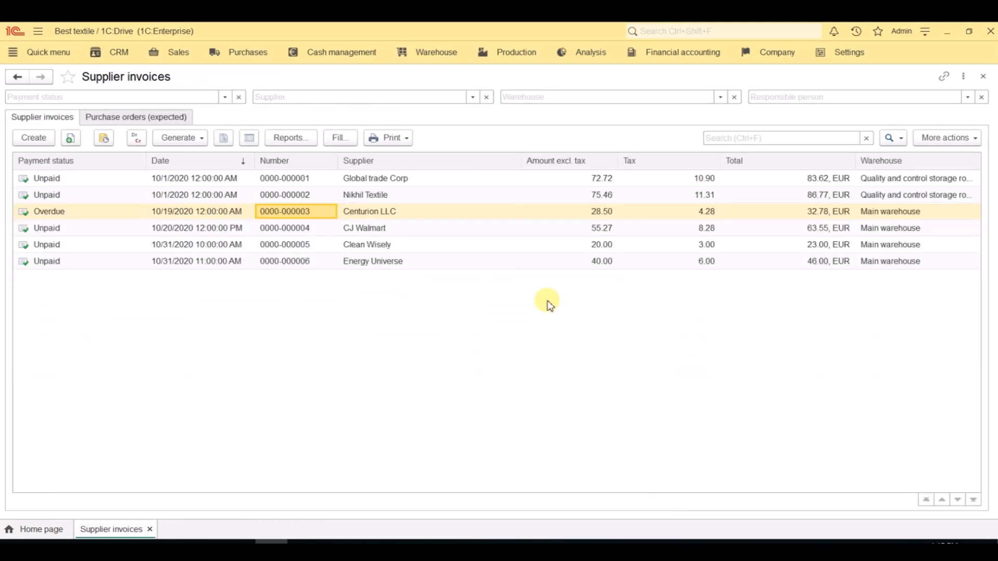
key(Escape)
Step: View the counterparty prices of the Thread product from the Purchases product catalog, and close the product forms
click(267, 61)
click(40, 318)
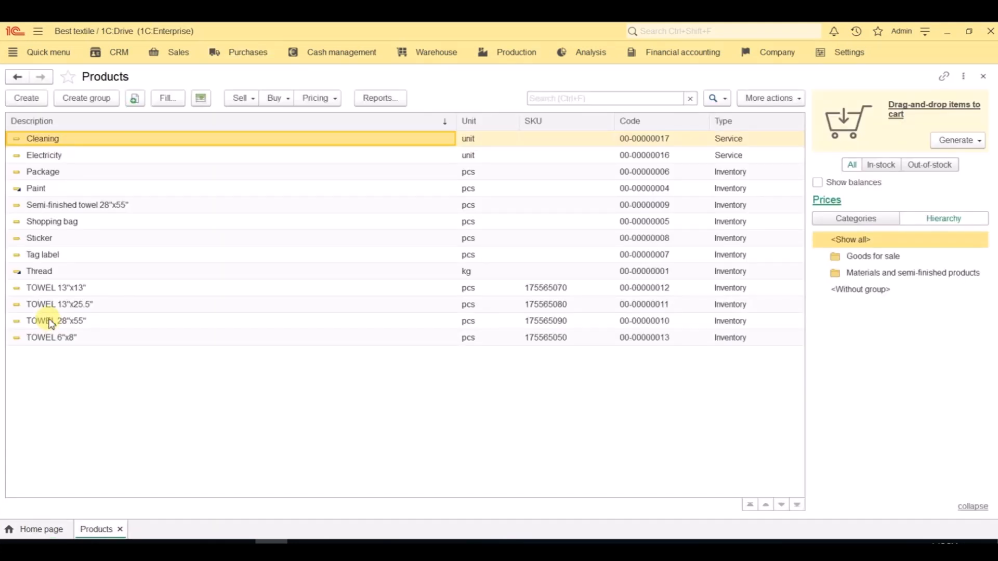
double_click(53, 271)
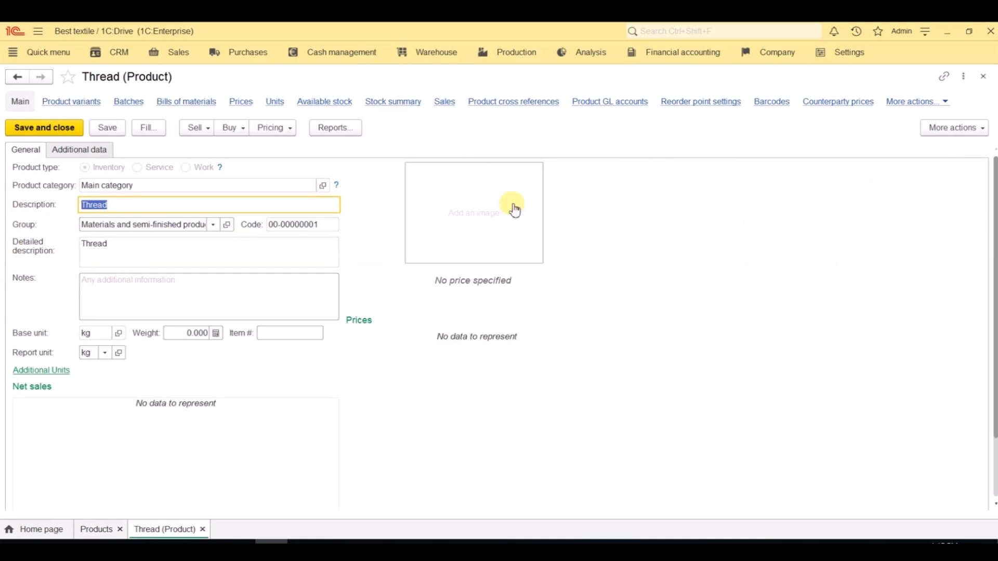
click(837, 103)
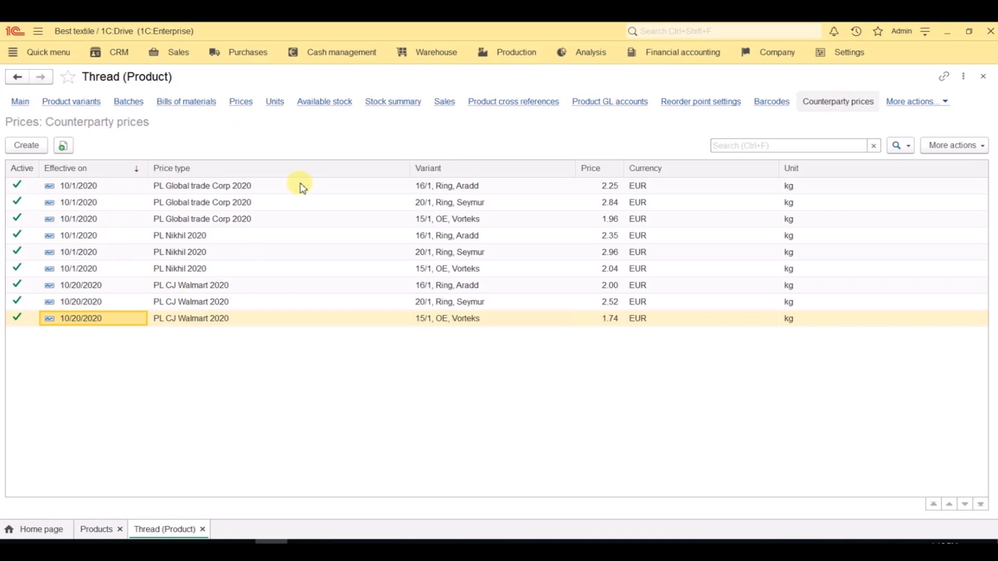
click(984, 77)
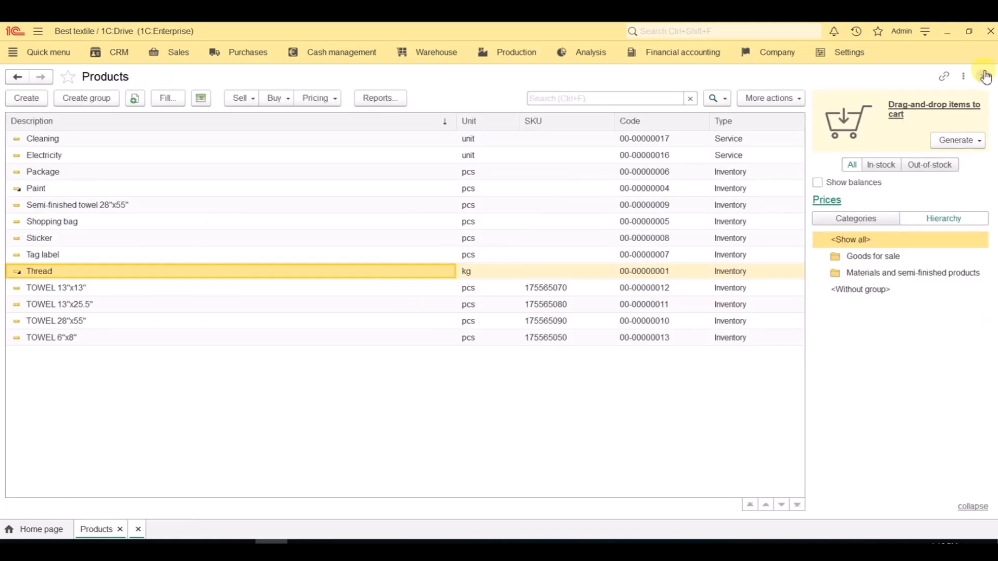
click(986, 77)
Step: View the supplier price lists comparing all suppliers' prices, and close the list
click(242, 60)
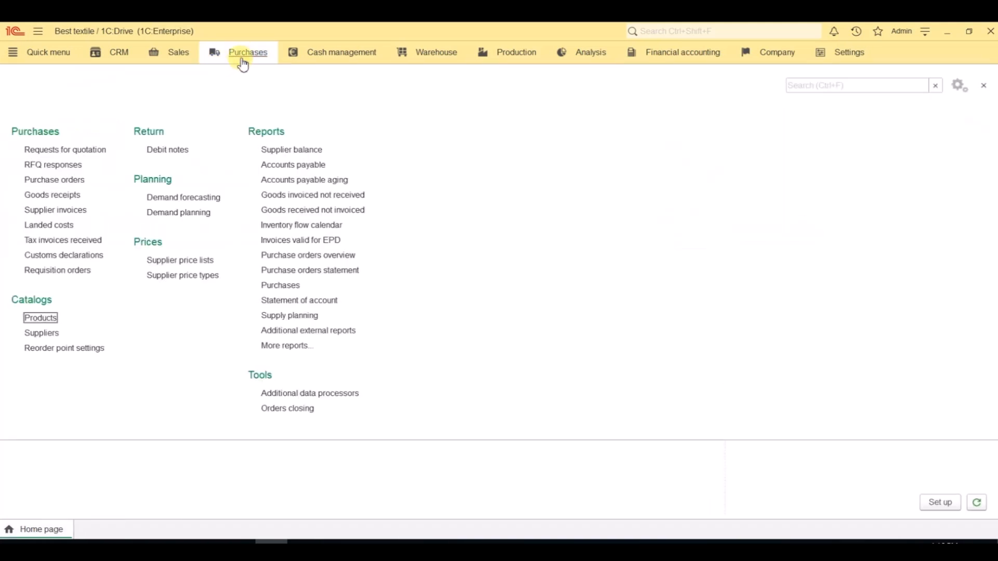
click(190, 263)
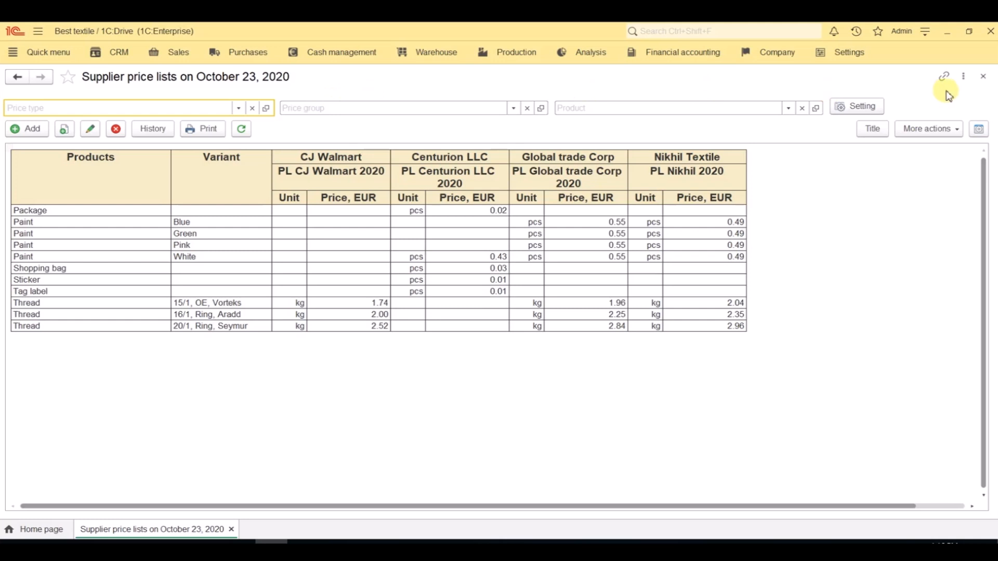
click(983, 79)
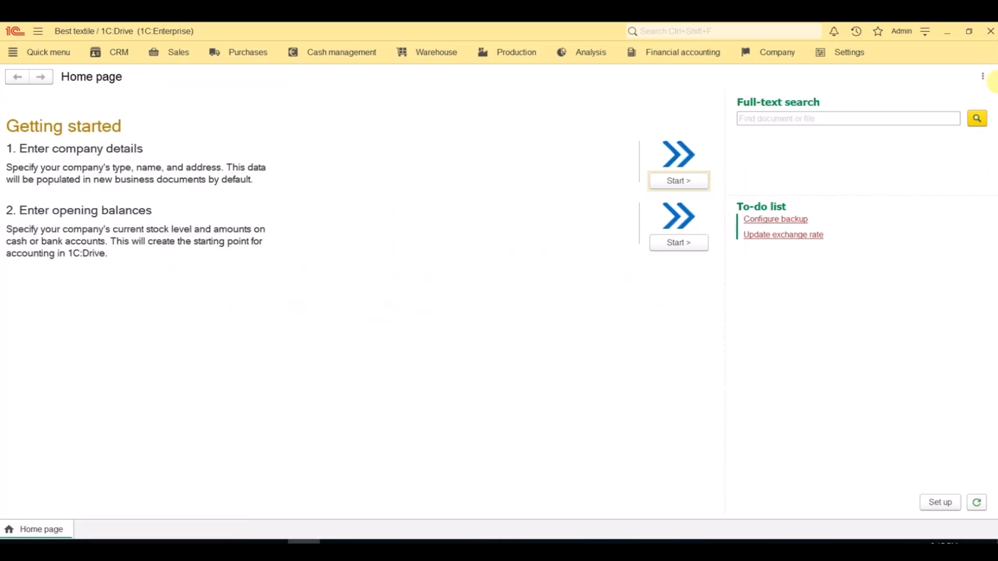
Step: Review the Sewing stations work center type and the details of Sewing station 3 in the work centers workplace
click(515, 58)
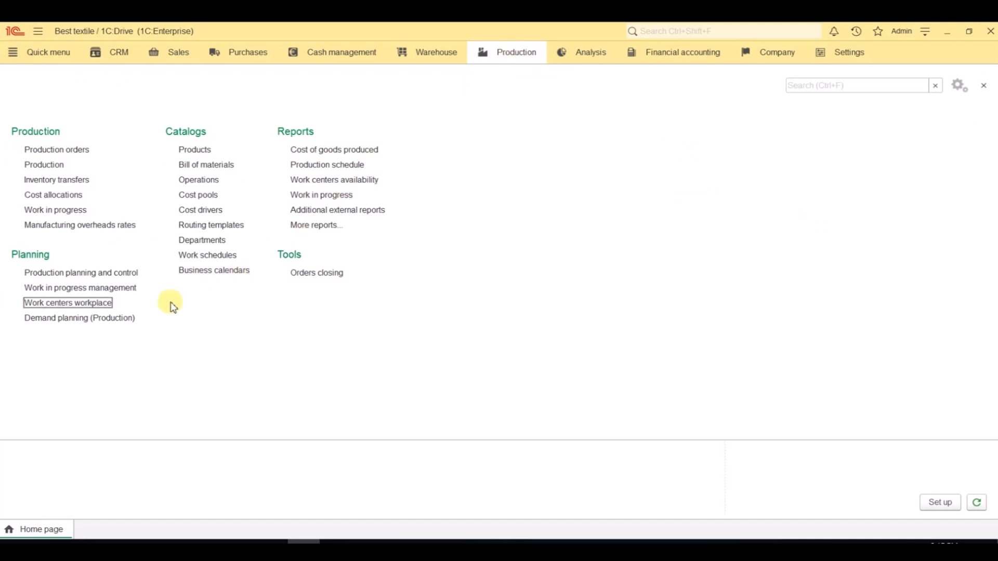
click(82, 306)
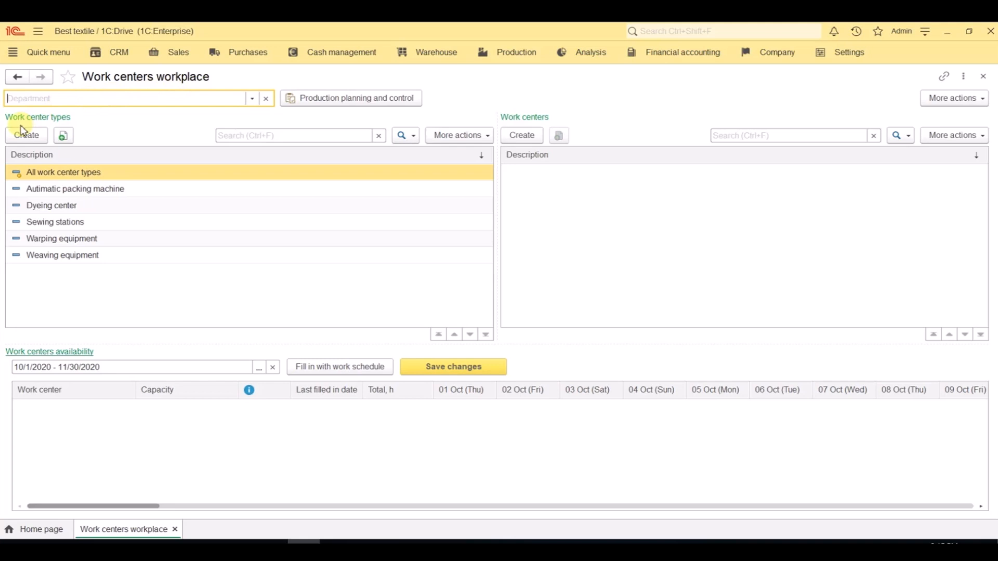
click(44, 223)
double_click(45, 222)
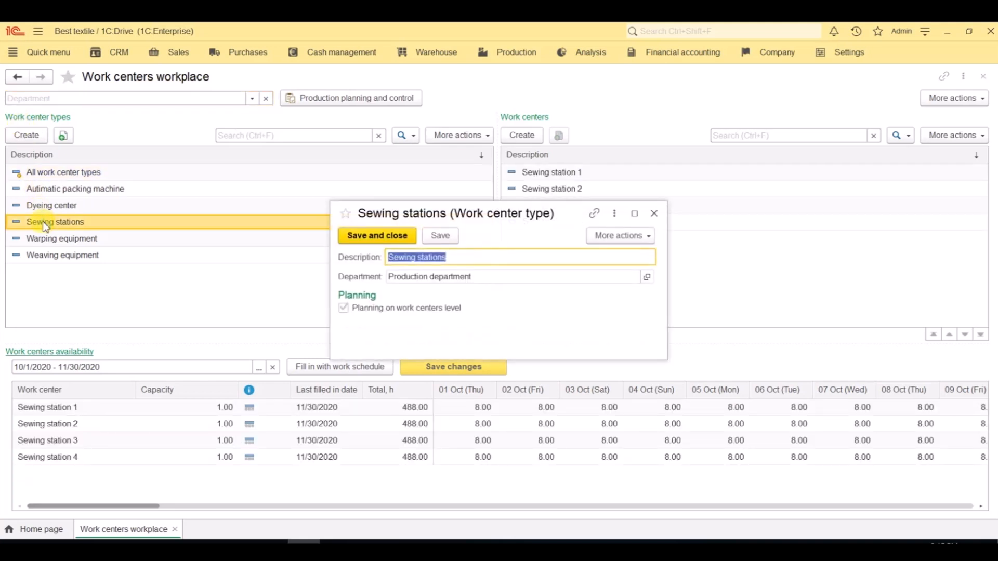
key(Escape)
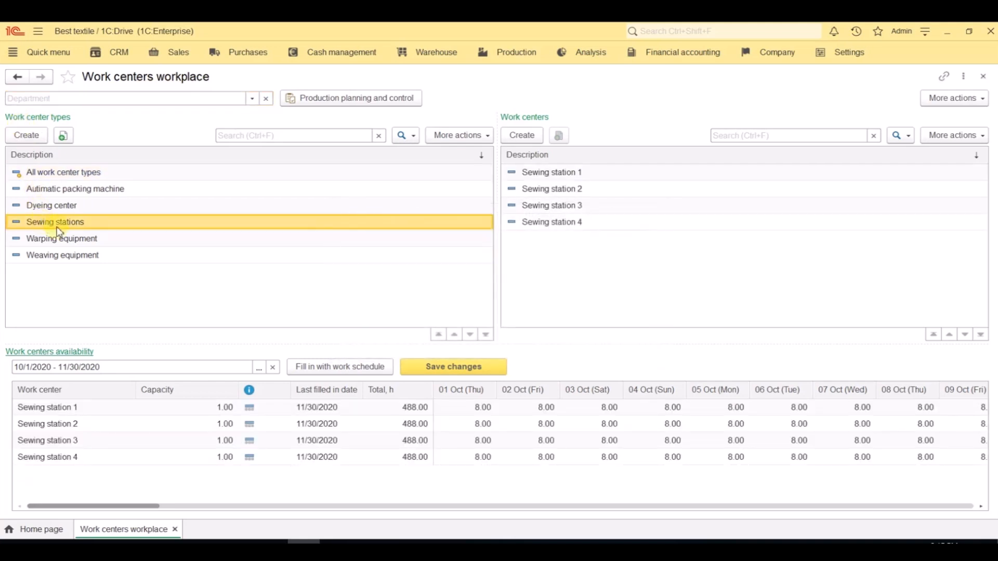
double_click(531, 213)
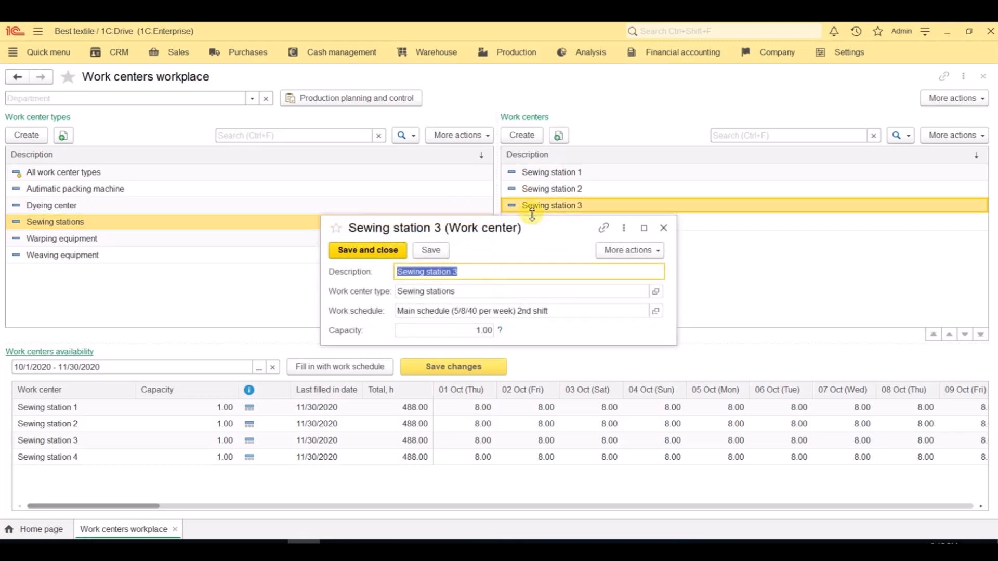
click(663, 228)
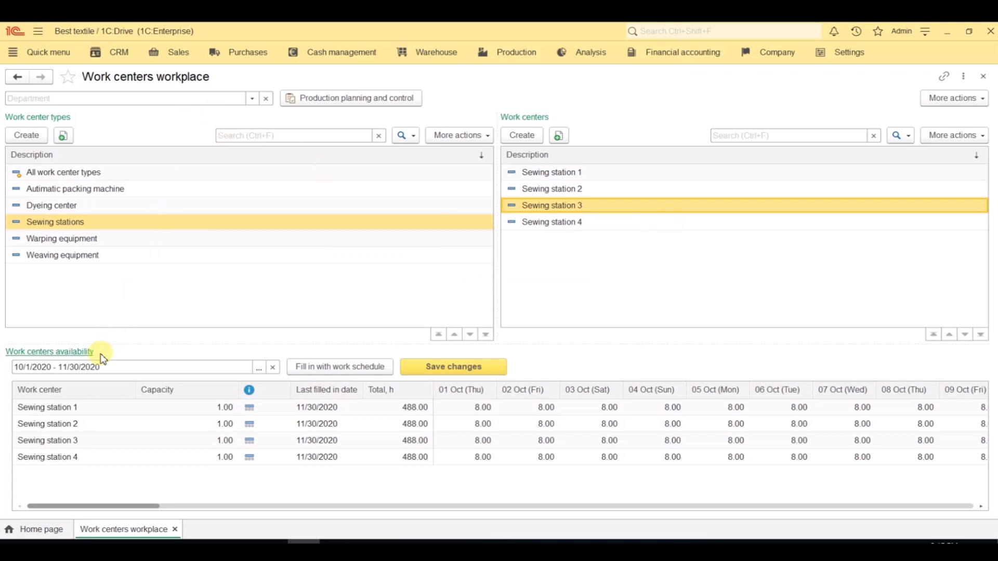
Step: Refill the Sewing stations availability from the work schedule and extend Sewing station 1's first interval on 01 Oct for 9 hours in total
click(294, 368)
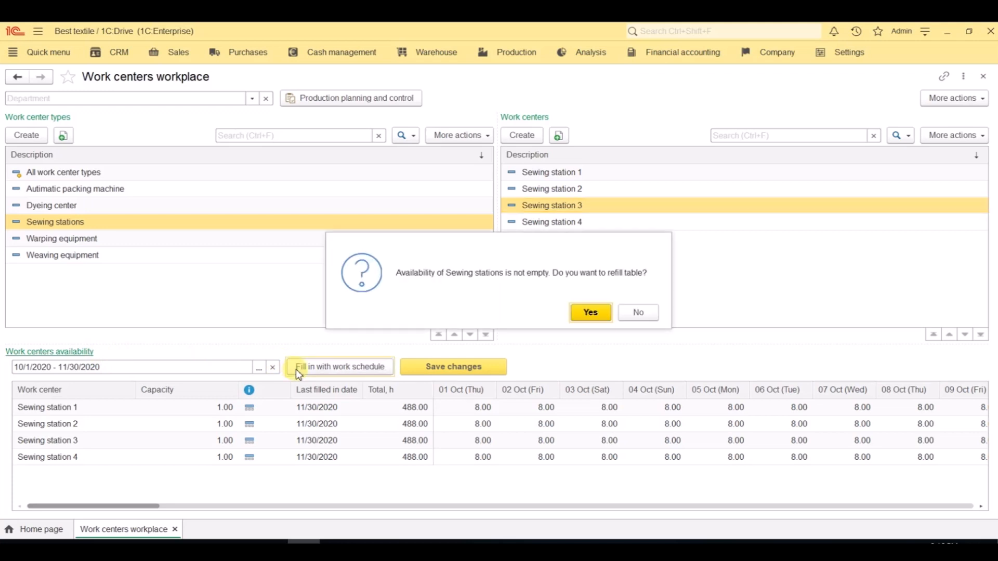
click(591, 311)
double_click(483, 410)
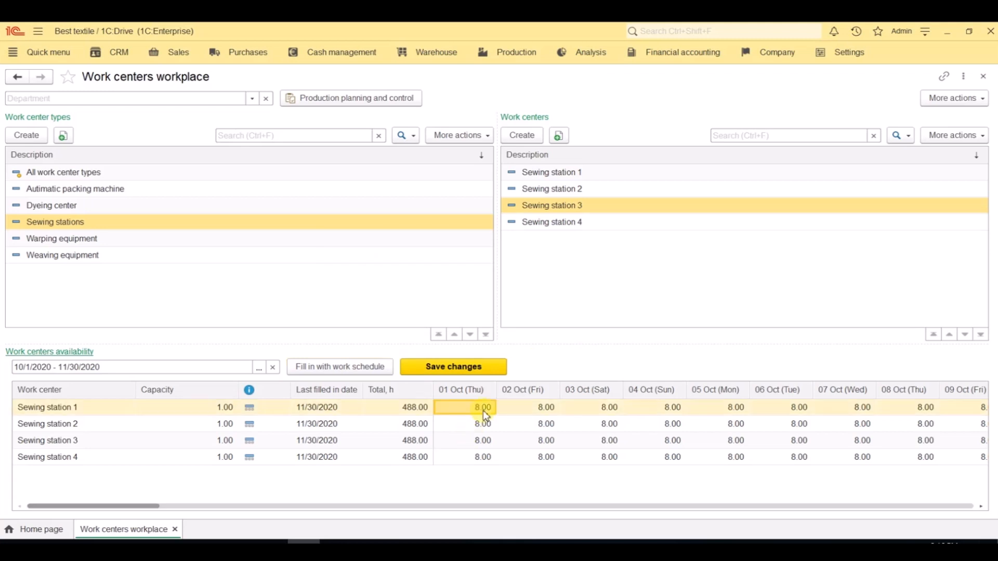
double_click(661, 406)
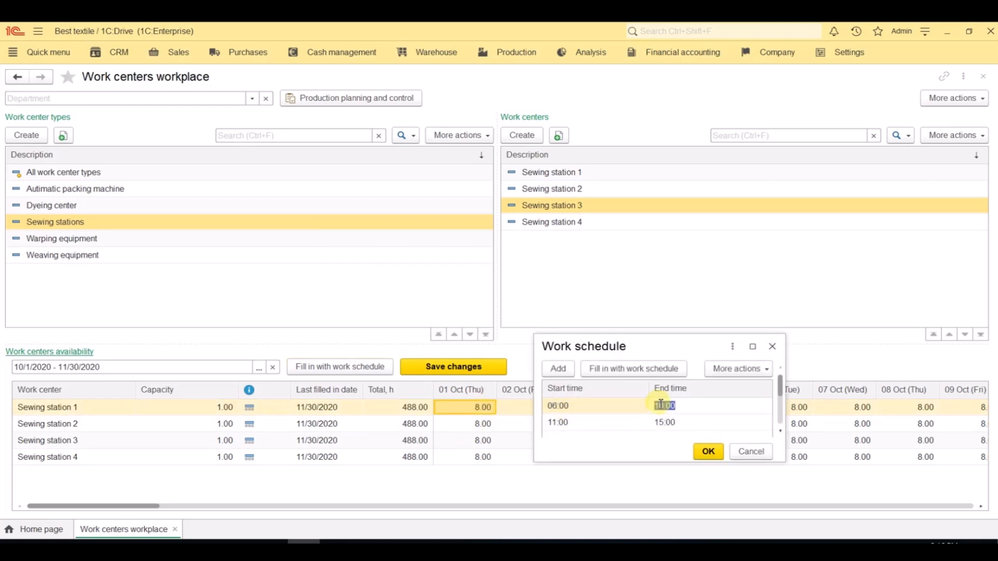
text(1)
click(708, 451)
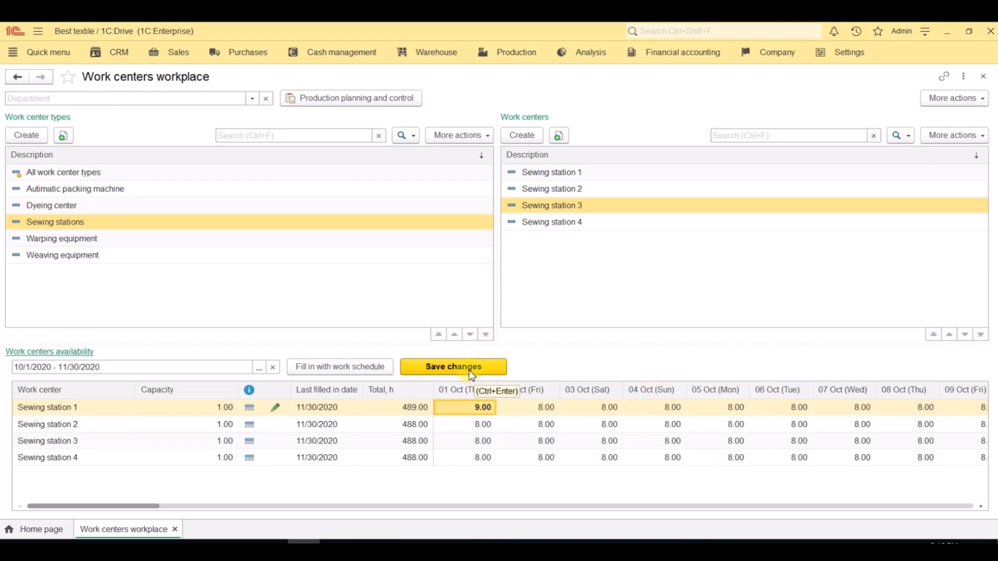
Step: Generate the Work centers availability report for 10/1/2020 to 10/31/2020, examine available and used hours, and close it
click(506, 59)
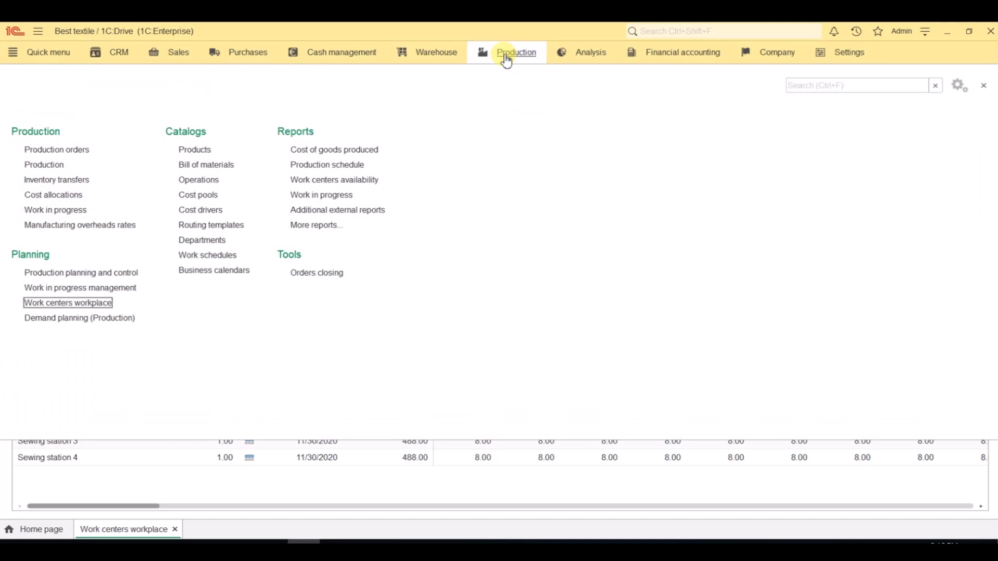
click(372, 181)
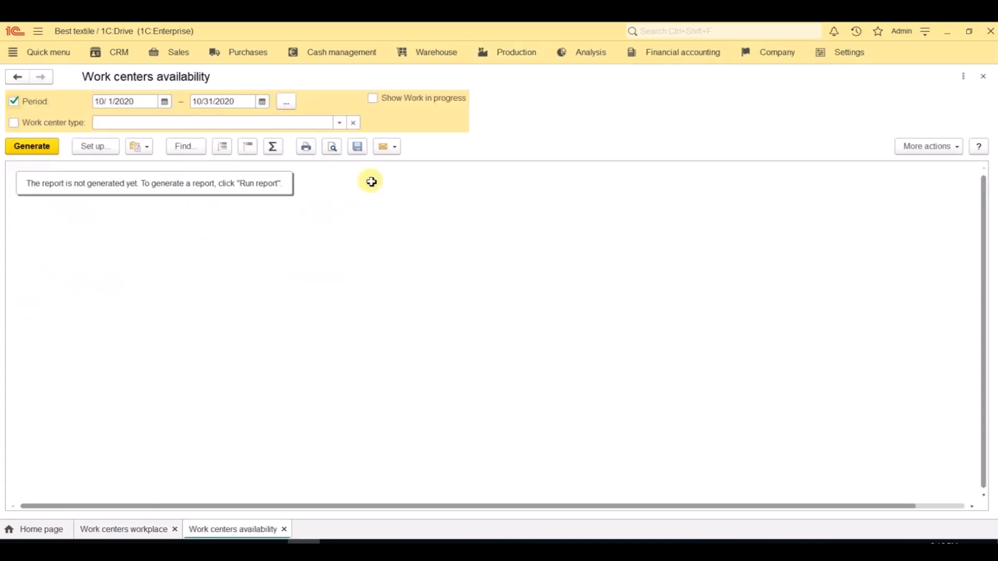
click(28, 148)
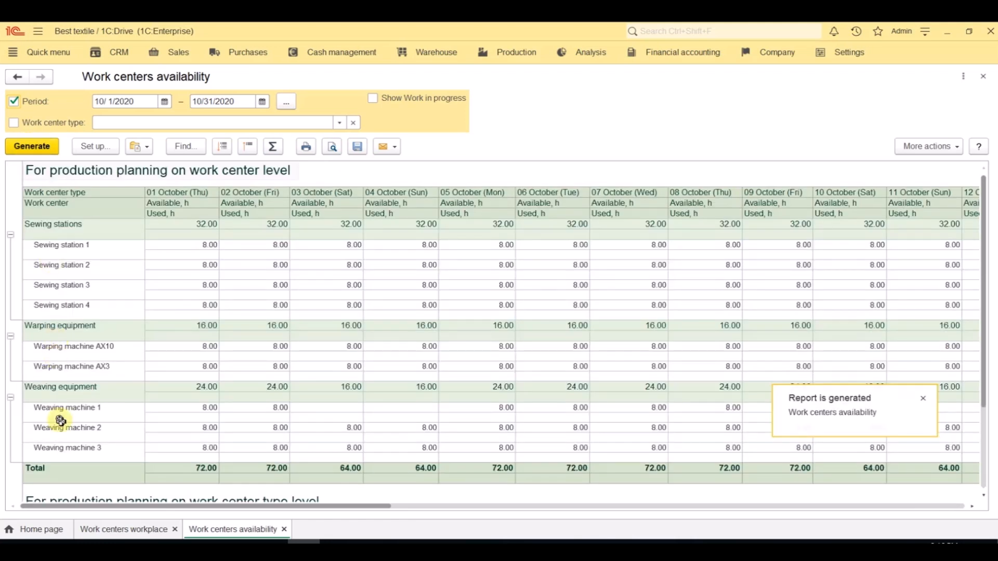
drag(108, 507, 474, 540)
click(659, 478)
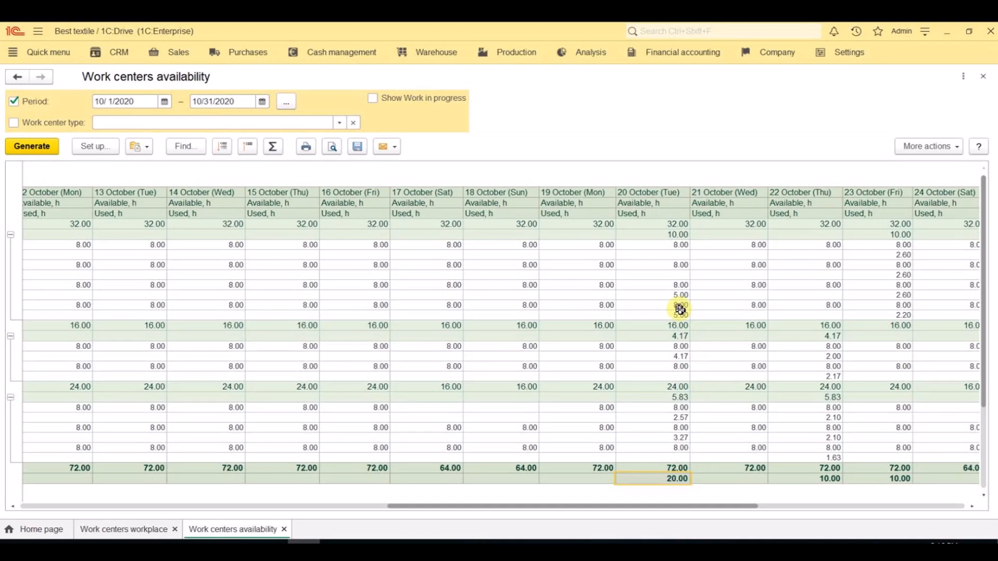
click(983, 76)
click(983, 77)
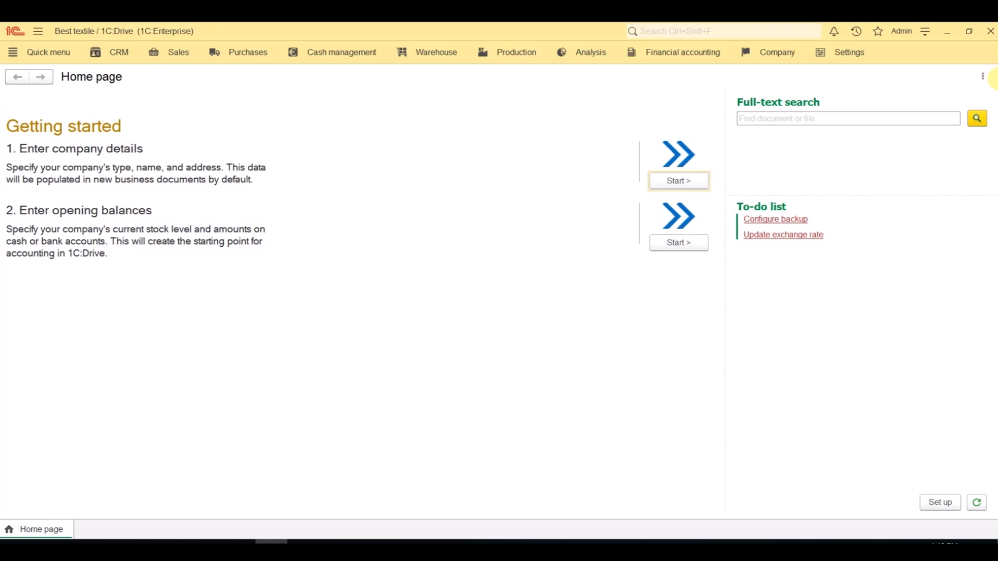
Step: Open the bill of materials BOM TOWEL 28"x55" and review its routing operations and their sequence
click(514, 54)
click(219, 163)
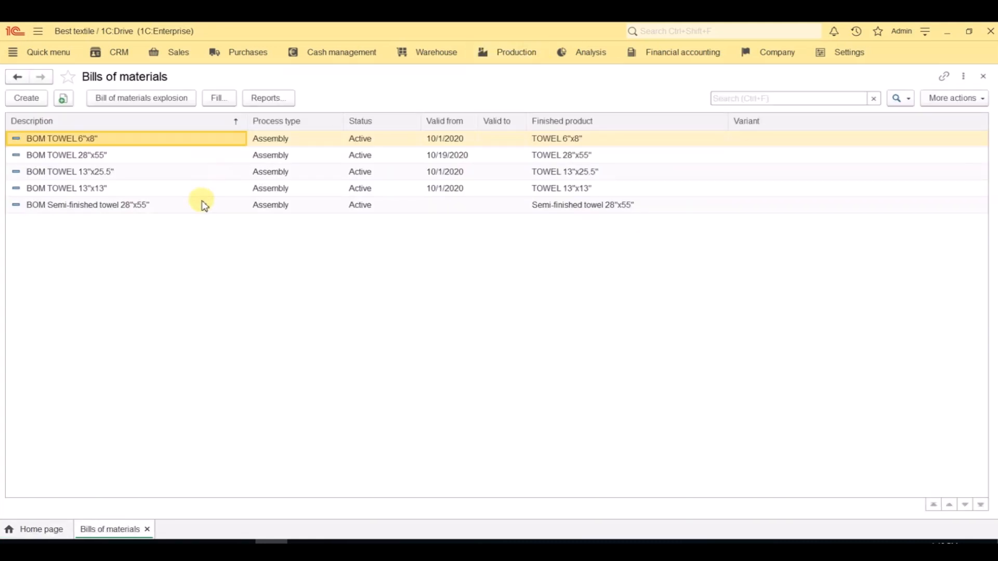
double_click(198, 156)
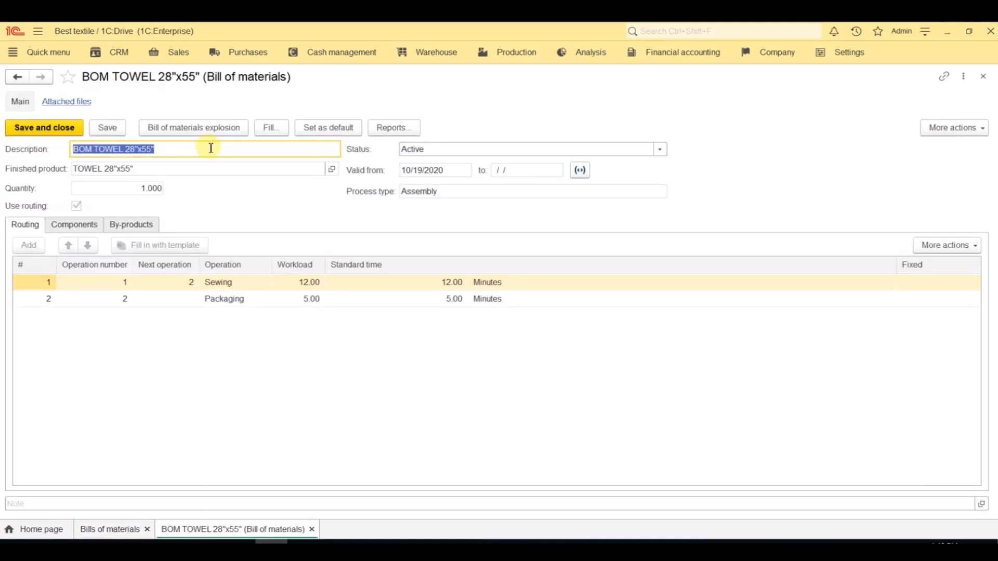
click(211, 149)
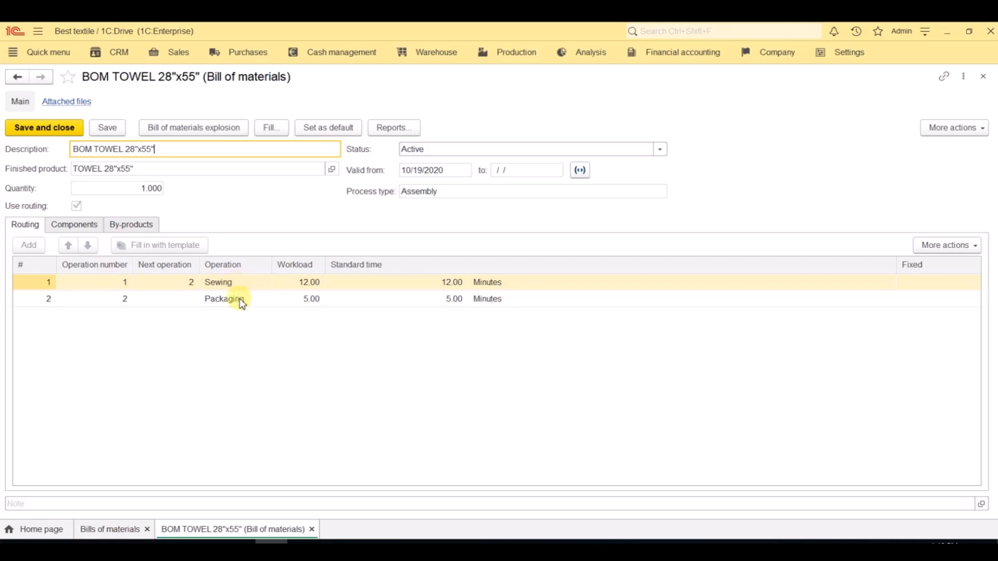
click(70, 283)
click(165, 282)
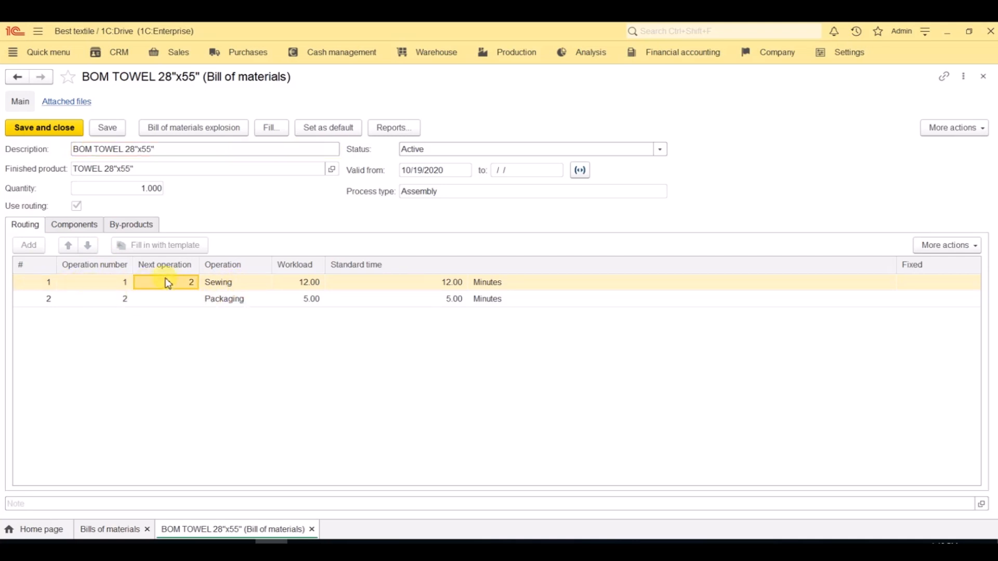
click(112, 300)
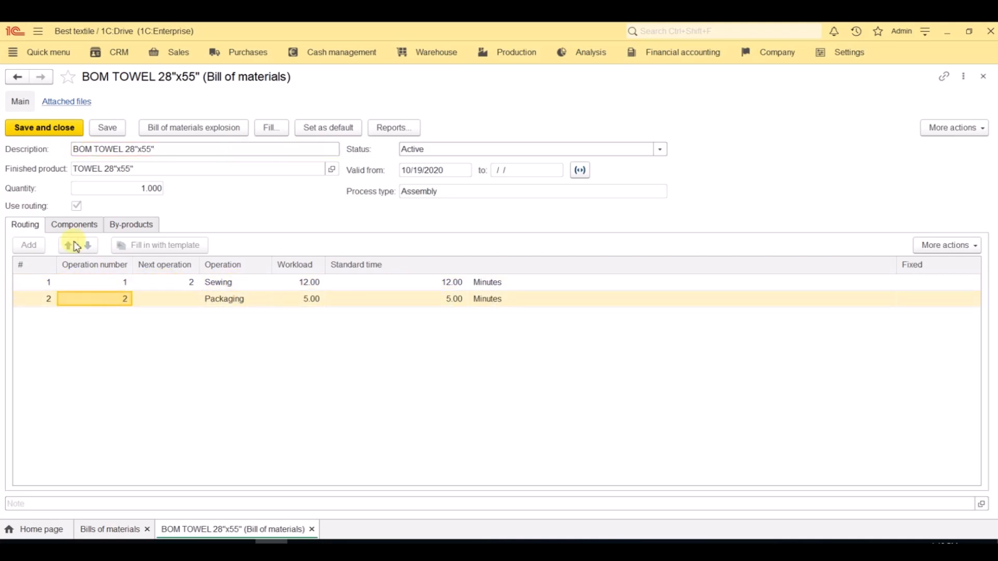
Step: Review the components and the multilevel materials explosion of BOM TOWEL 28"x55", and close the bill of materials forms
click(75, 226)
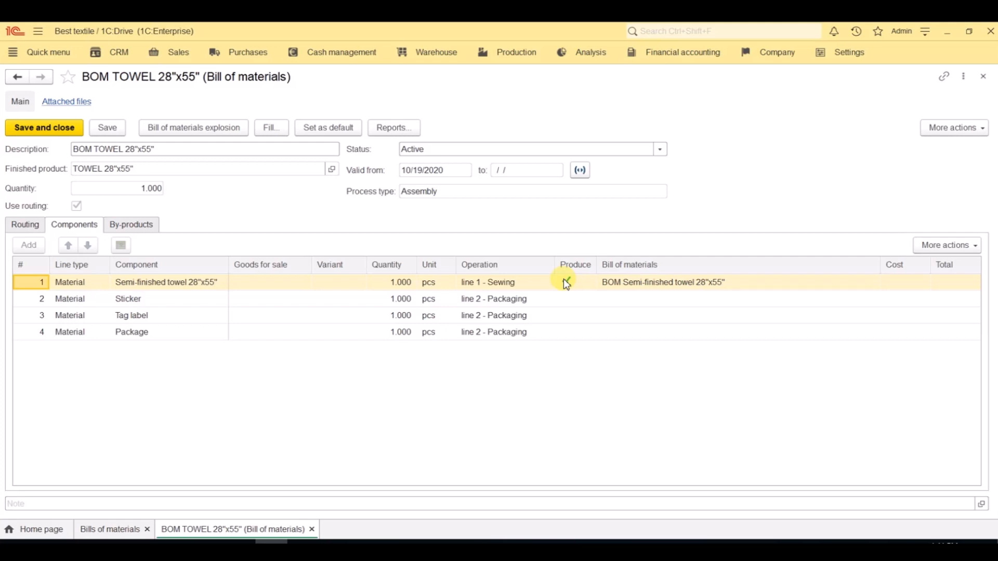
click(229, 136)
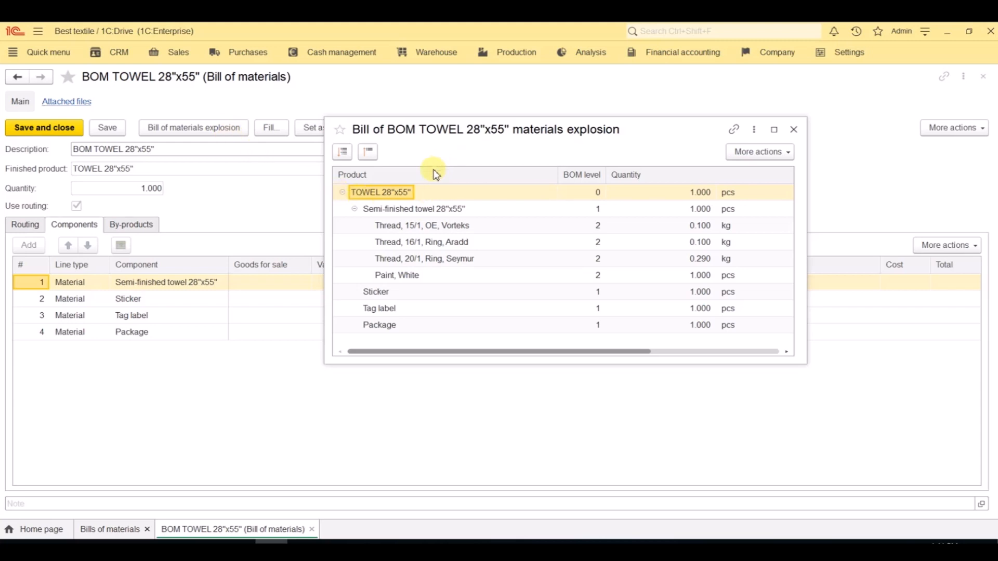
click(354, 209)
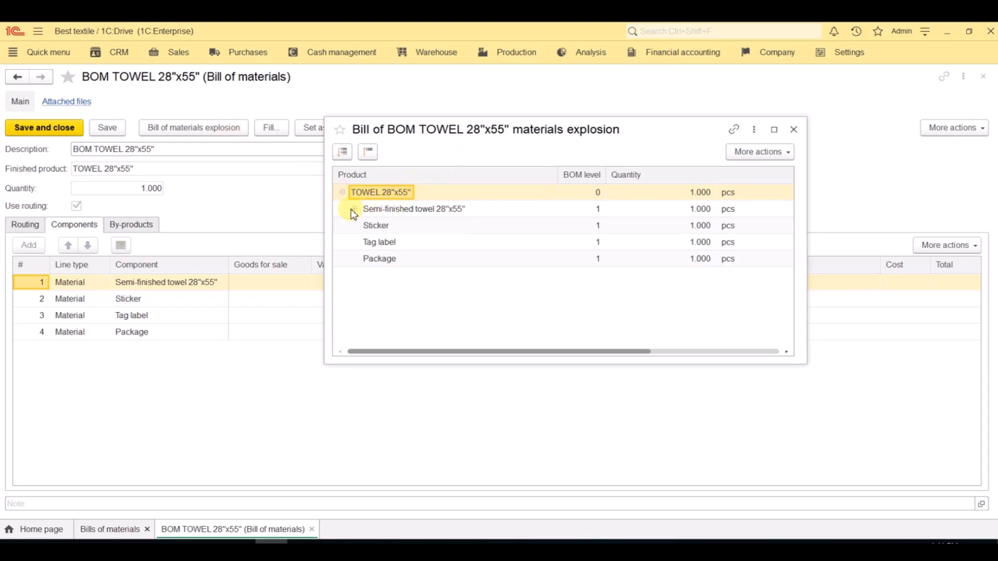
click(354, 209)
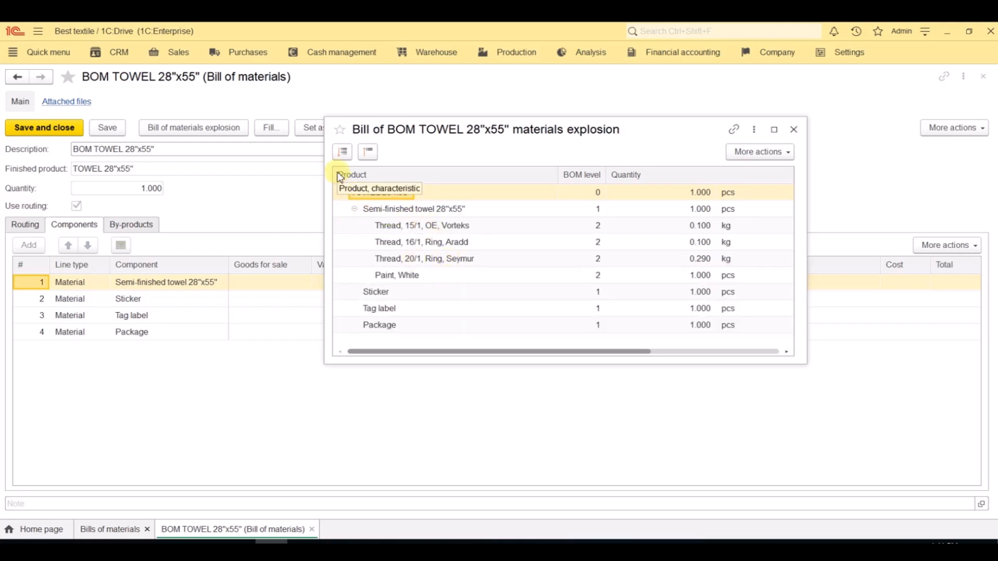
click(793, 130)
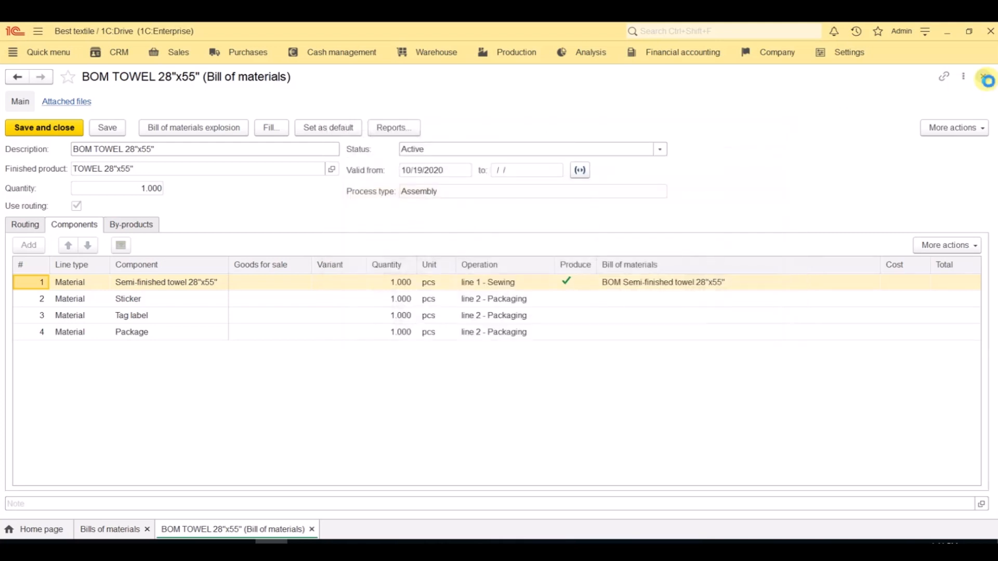
click(984, 77)
click(983, 78)
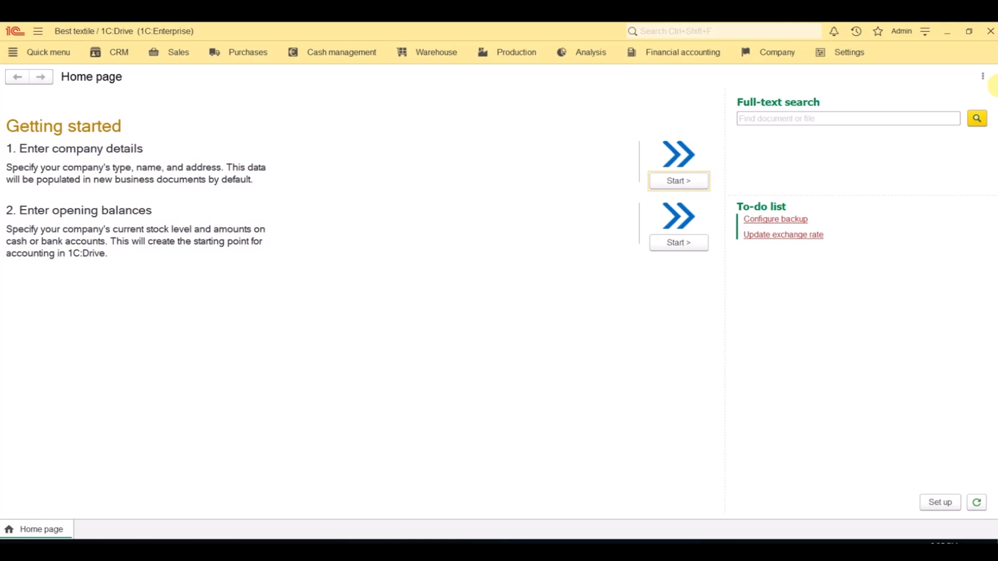
Step: Open the Aimbo Co sales order dated 10/28/2020 from the sales orders list, and review its customer card
click(180, 56)
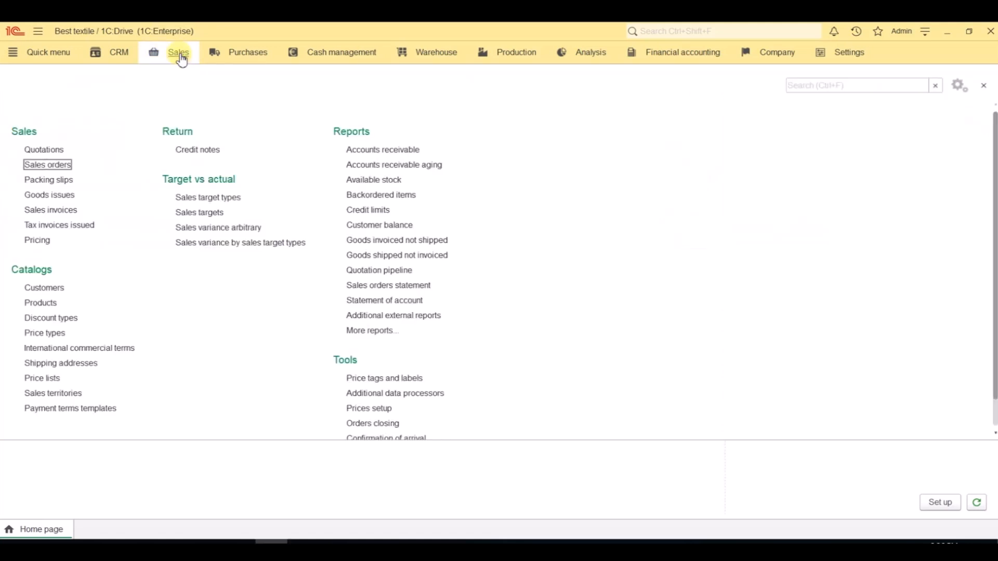
click(58, 169)
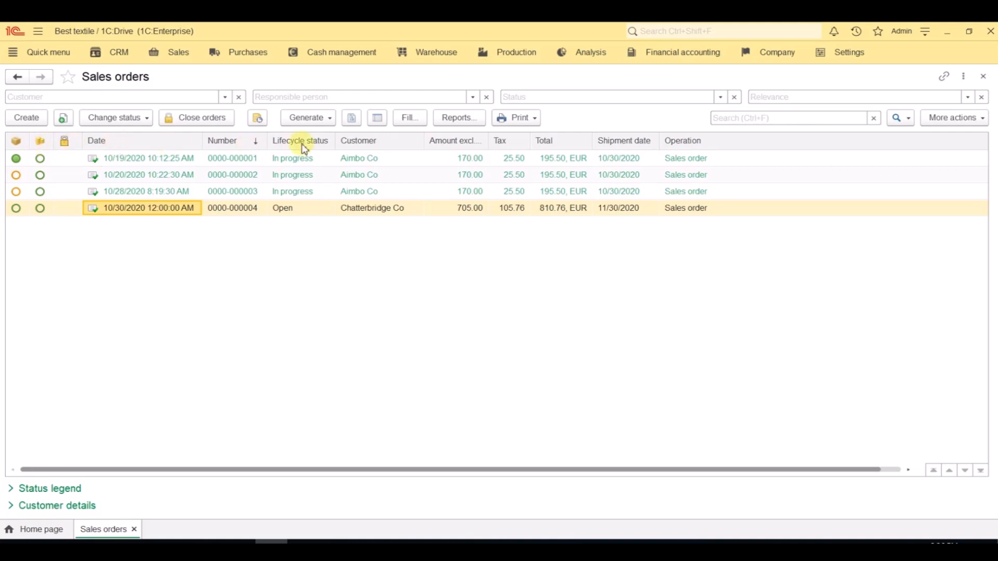
drag(254, 208, 326, 163)
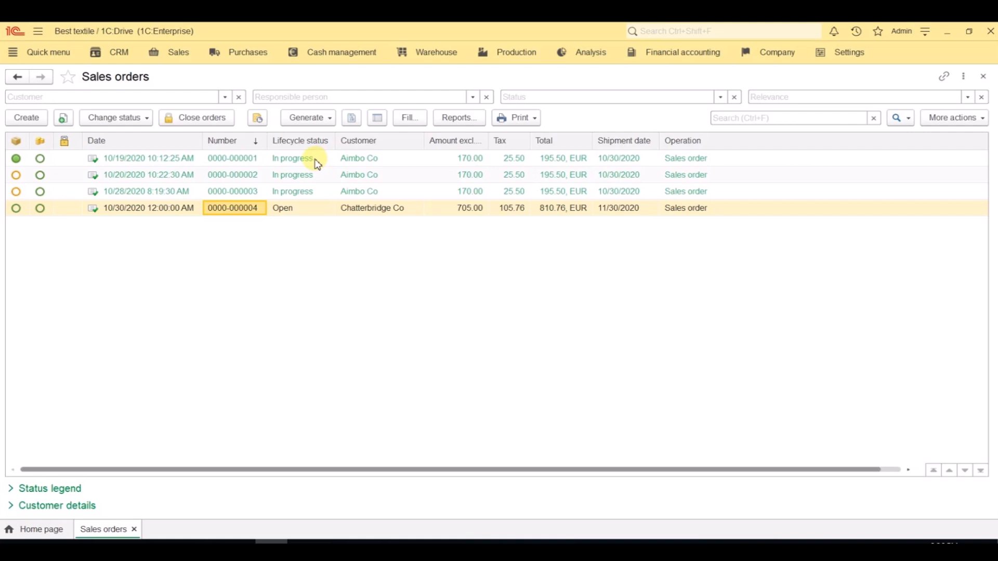
click(302, 192)
double_click(302, 192)
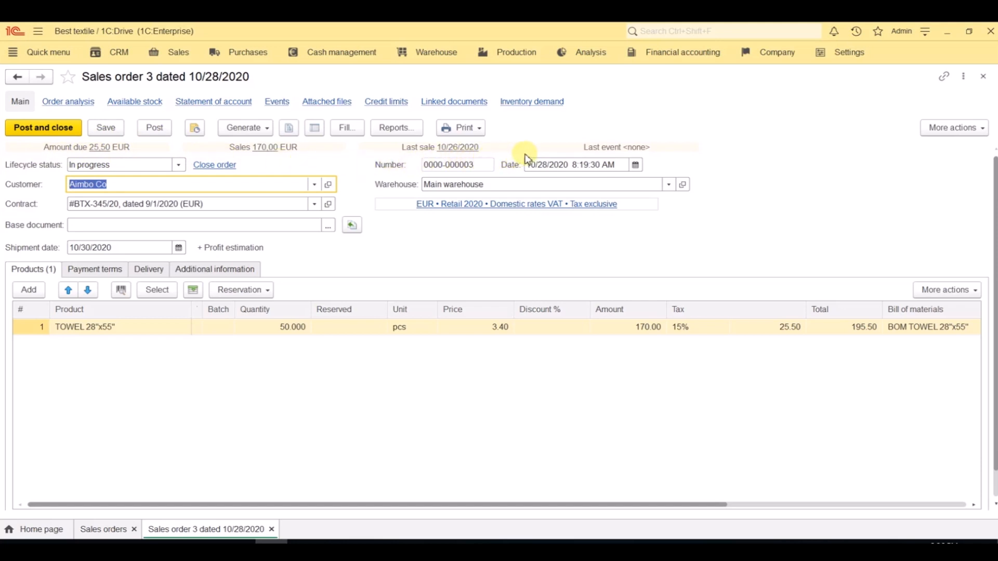
click(329, 185)
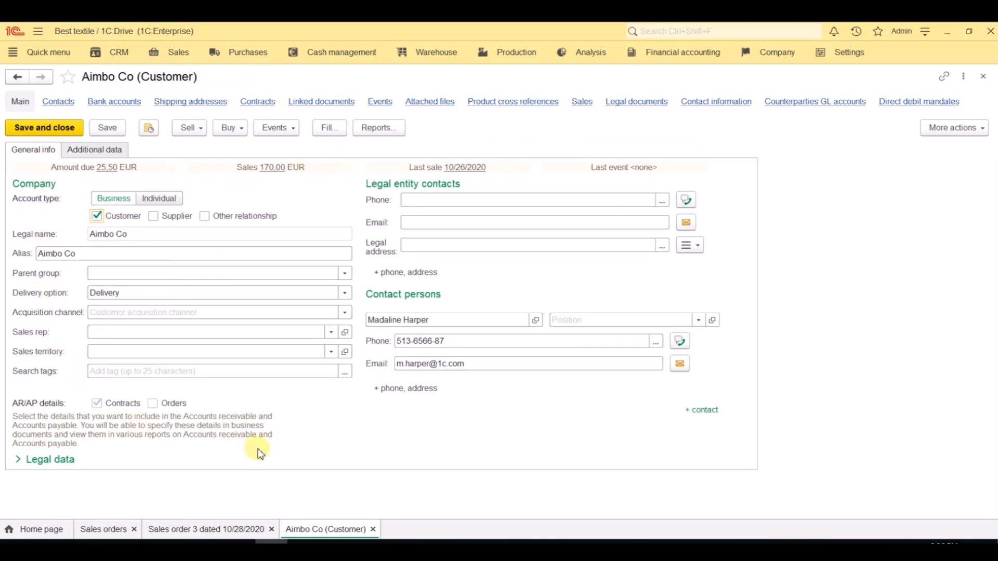
click(983, 76)
Step: Review the billing details and the payment terms and conditions of the order's contract, and close the contract
click(328, 204)
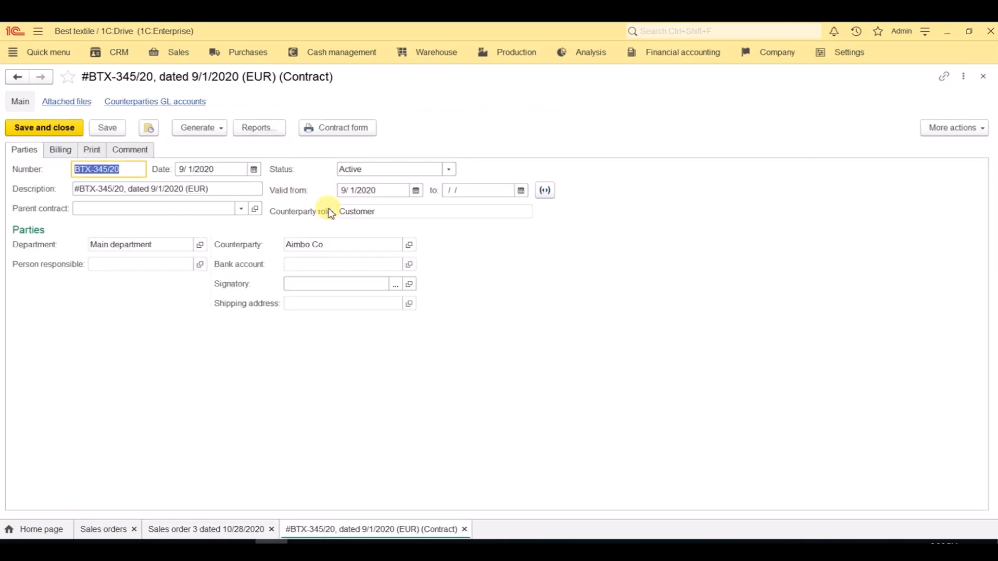
click(61, 151)
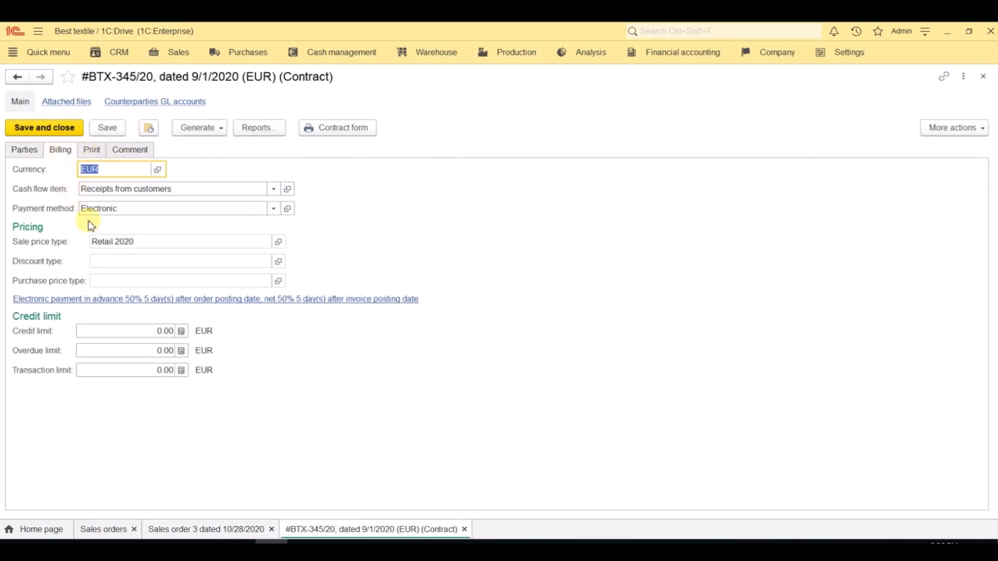
click(119, 303)
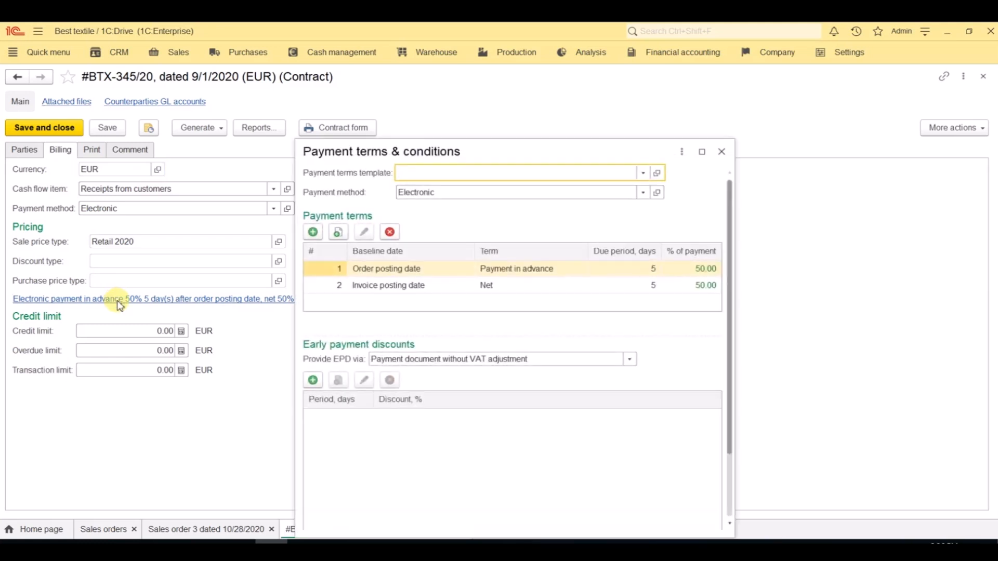
click(722, 152)
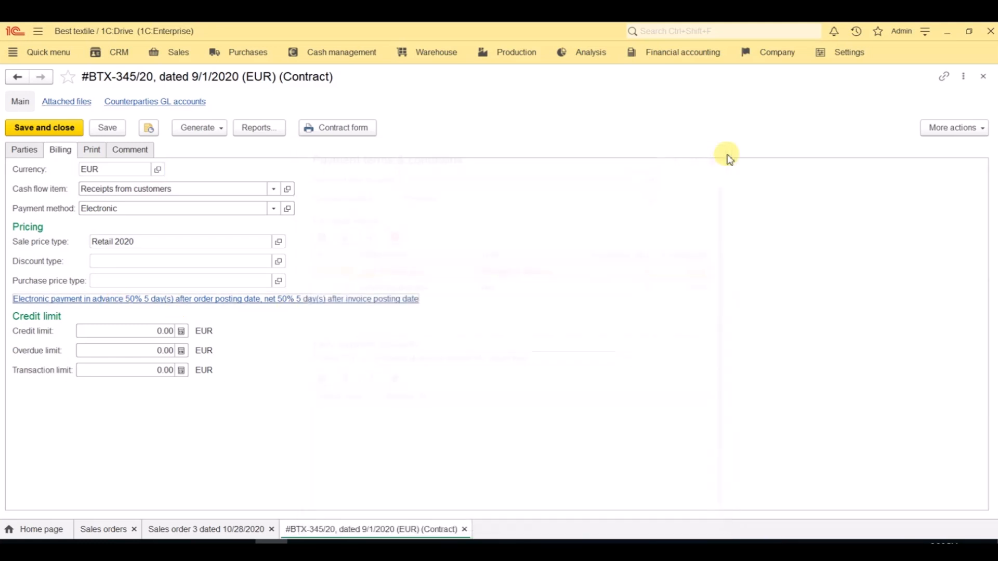
click(983, 78)
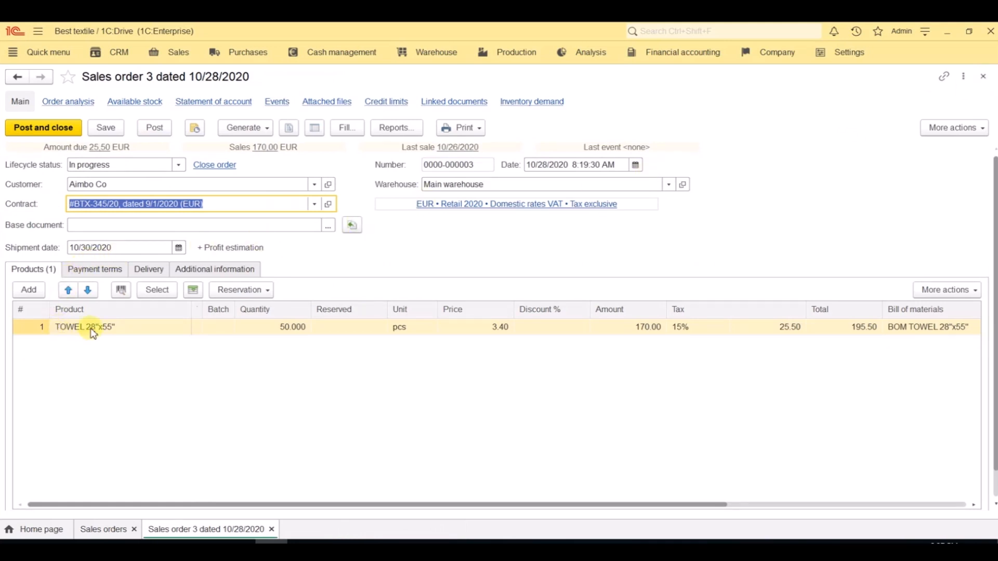
Step: Open the order's profit estimation and examine the COGS calculation methods and the cost breakdown of TOWEL 28"x55"
click(232, 250)
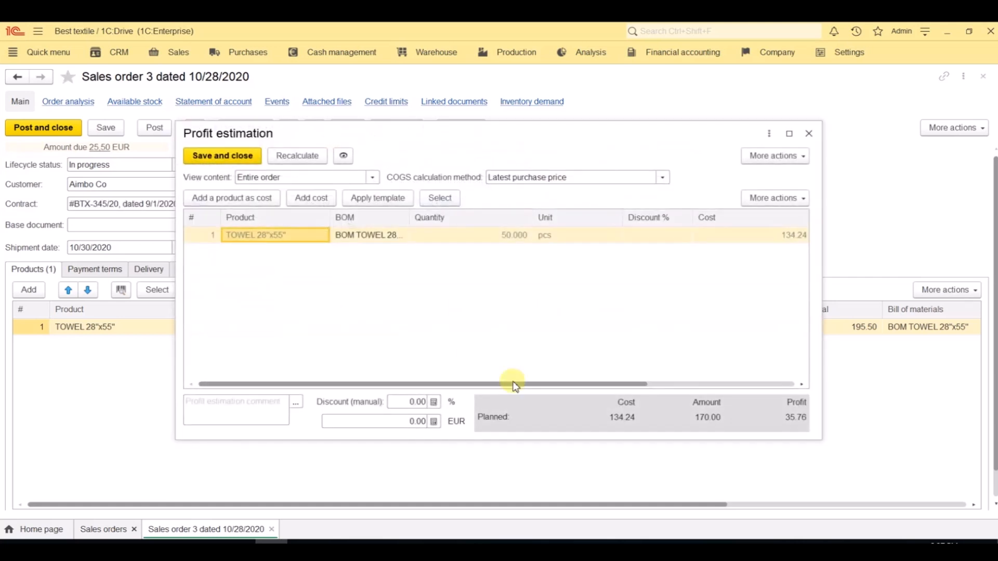
drag(519, 385, 708, 385)
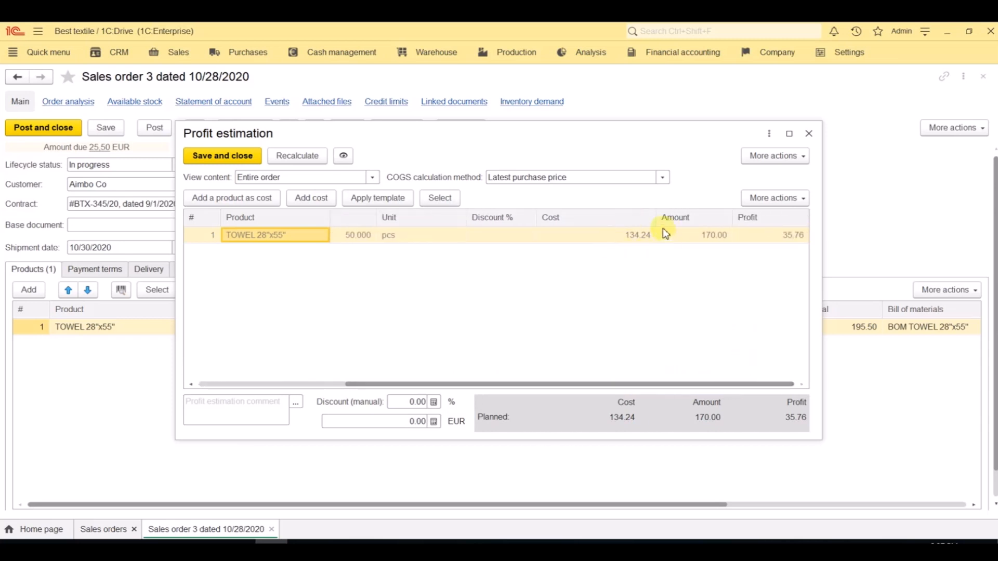
click(665, 178)
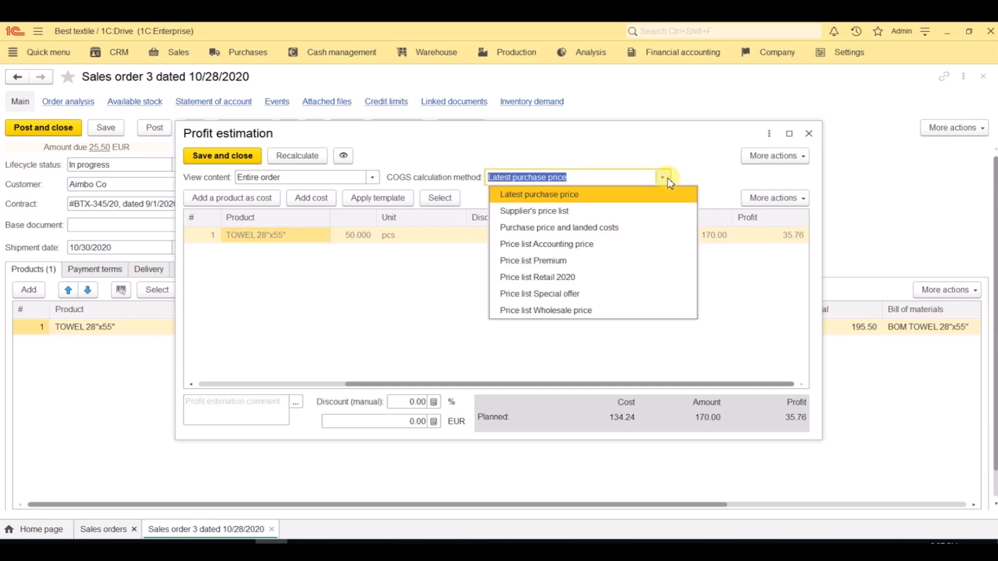
click(668, 178)
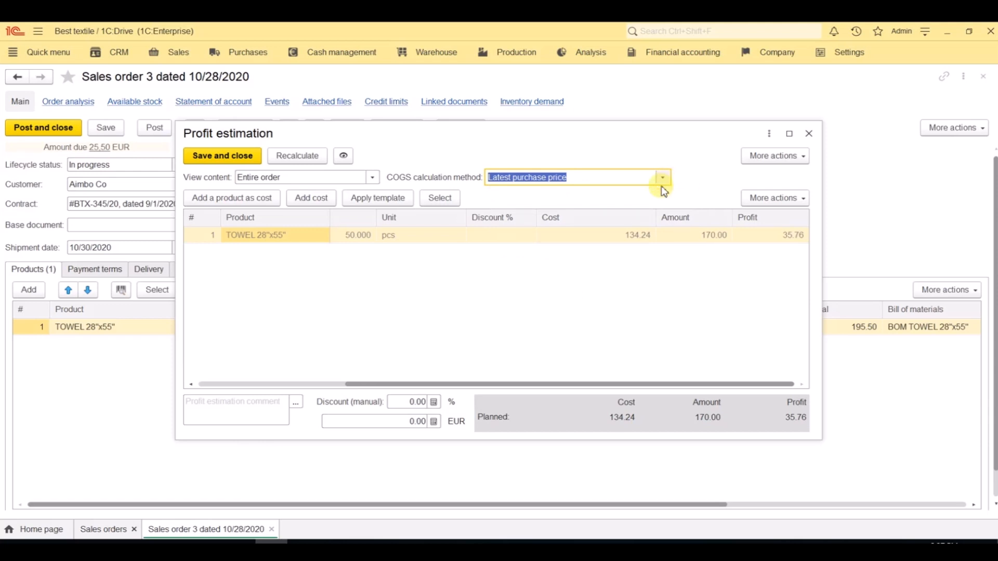
click(378, 178)
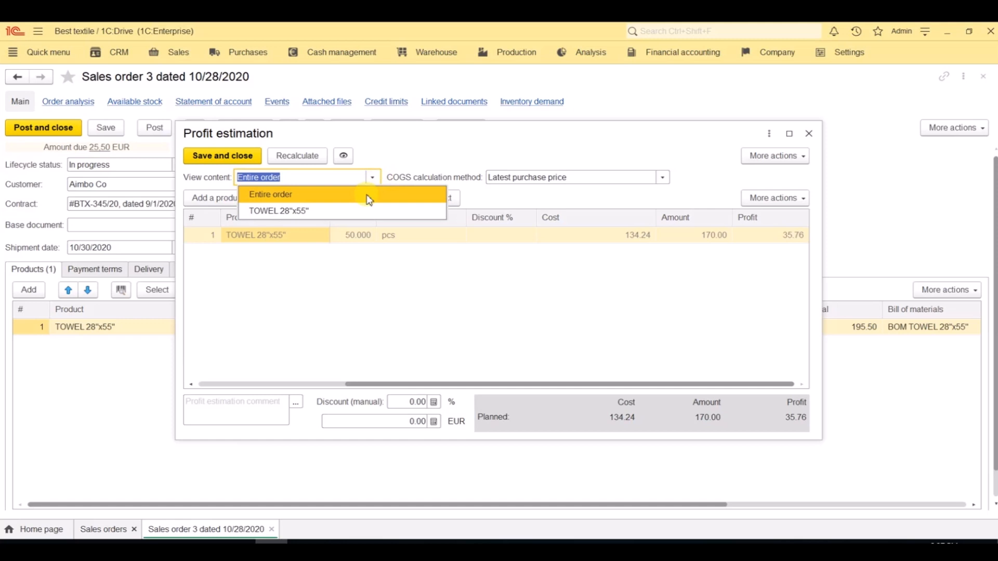
click(364, 211)
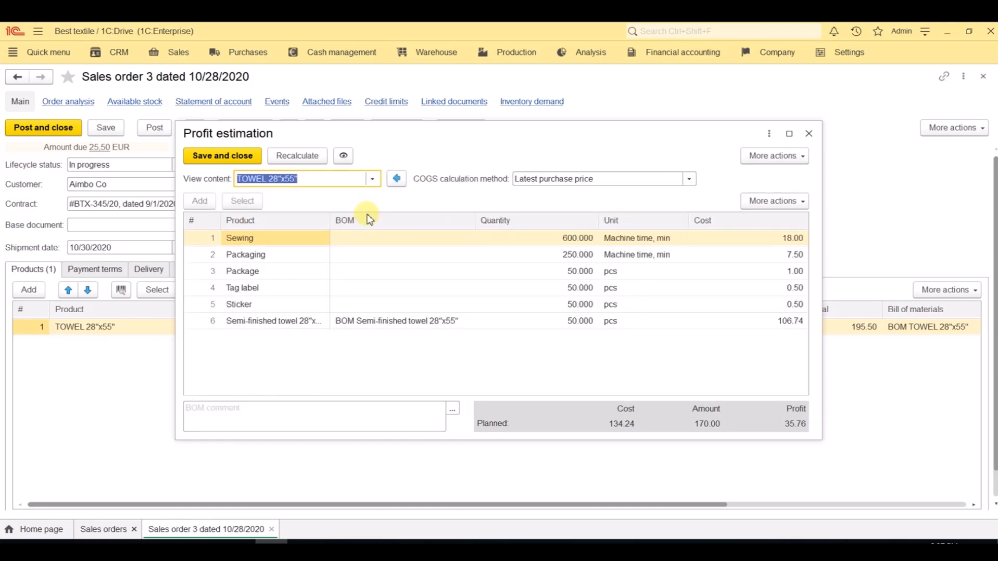
click(396, 179)
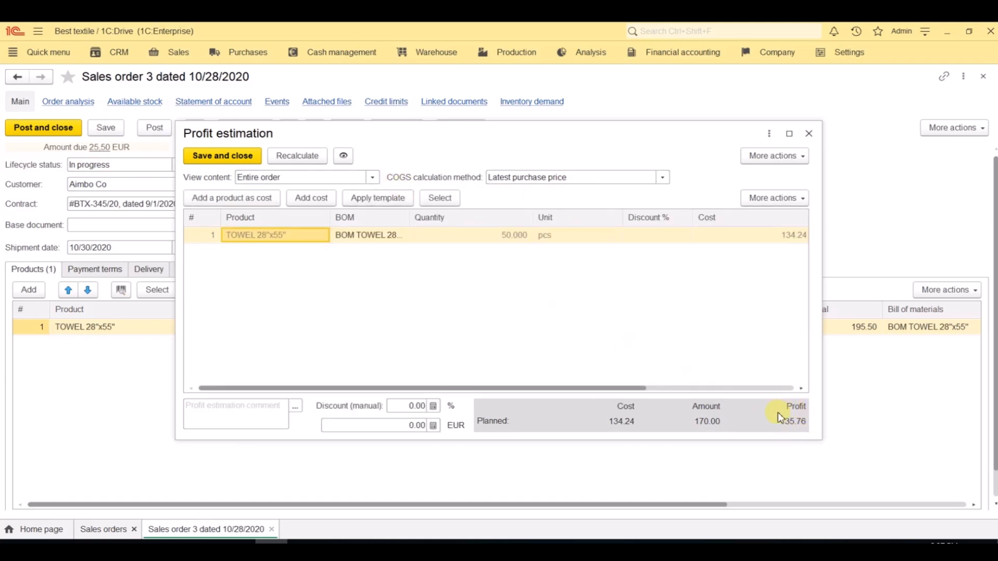
Step: Apply a 5% manual discount to the entire order in the profit estimation and save it
click(411, 406)
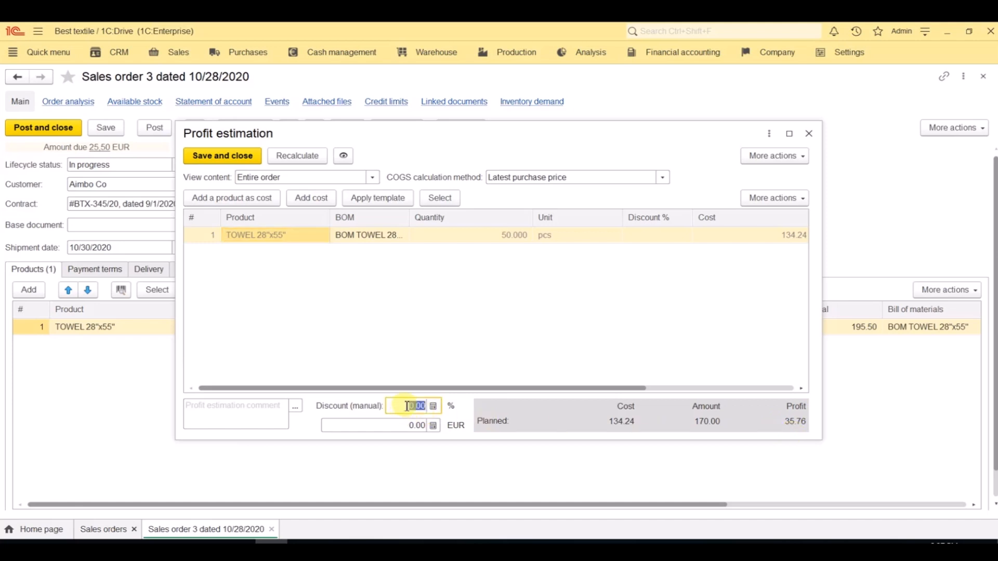
text(5)
click(416, 425)
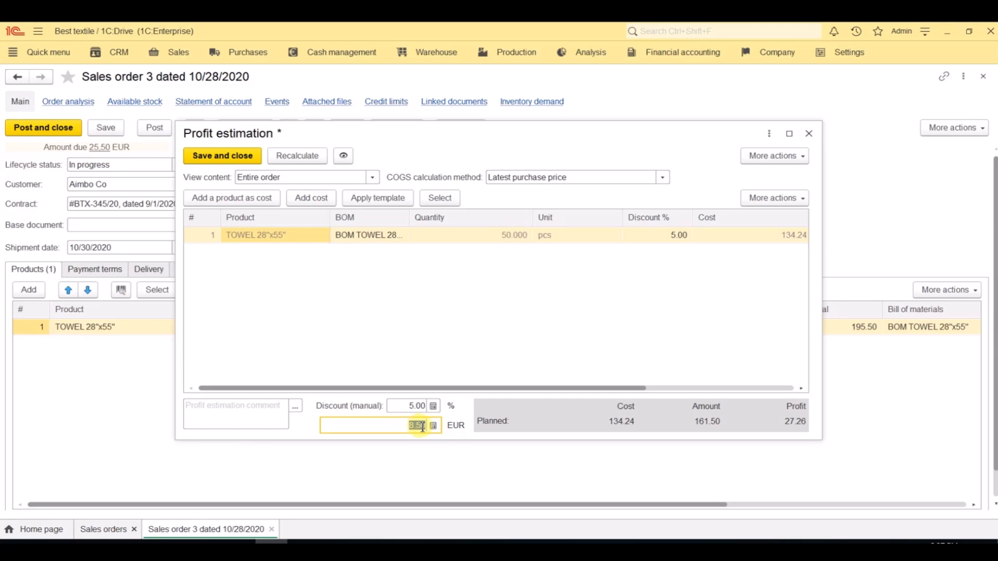
click(229, 157)
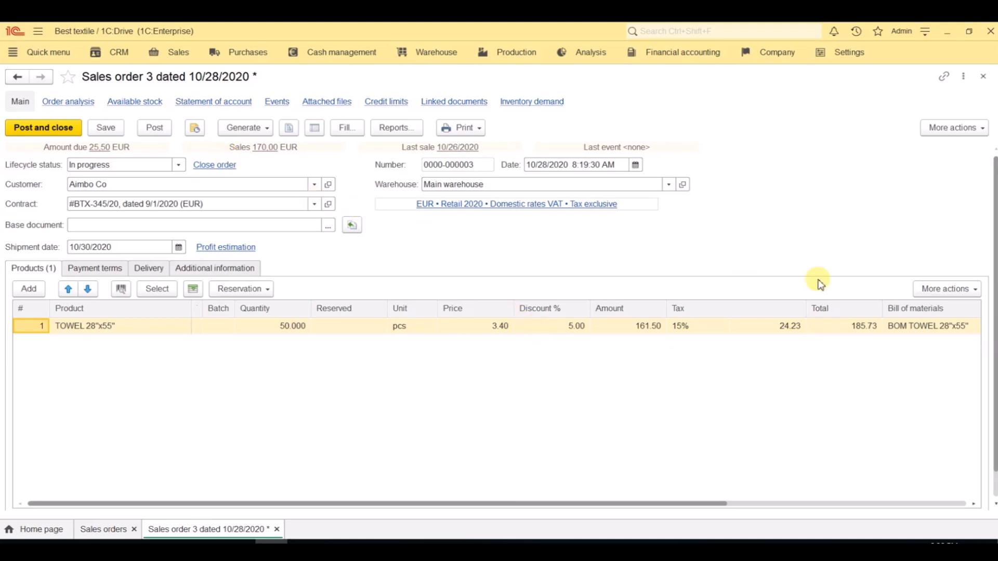
Step: Check the order's payment installments and delivery details, and post and close the order
click(109, 271)
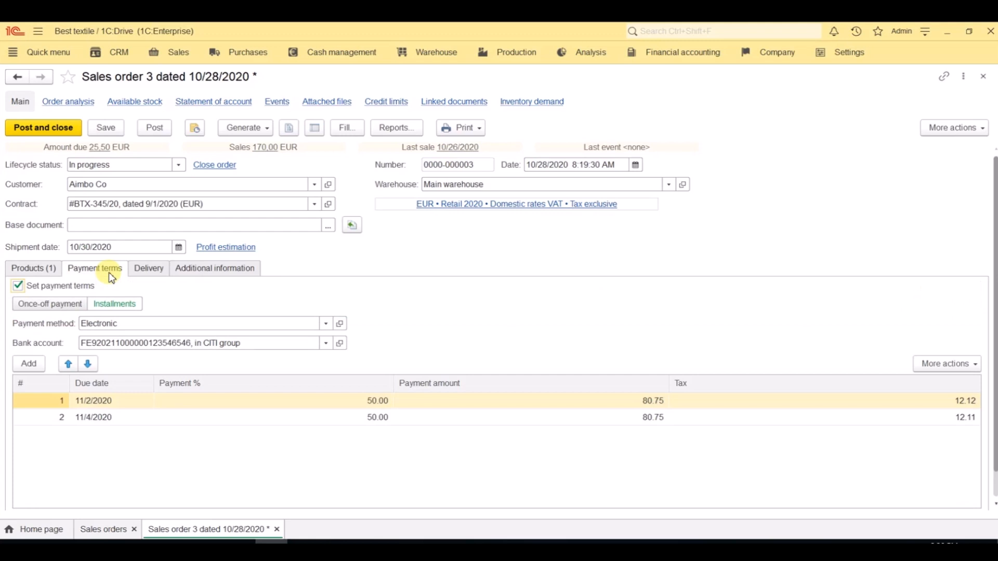
click(157, 274)
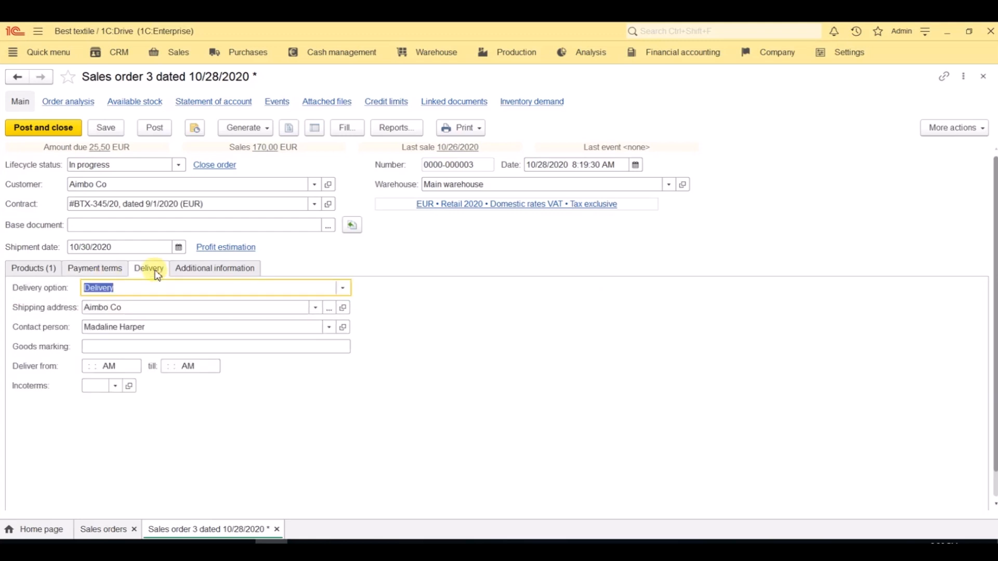
click(55, 133)
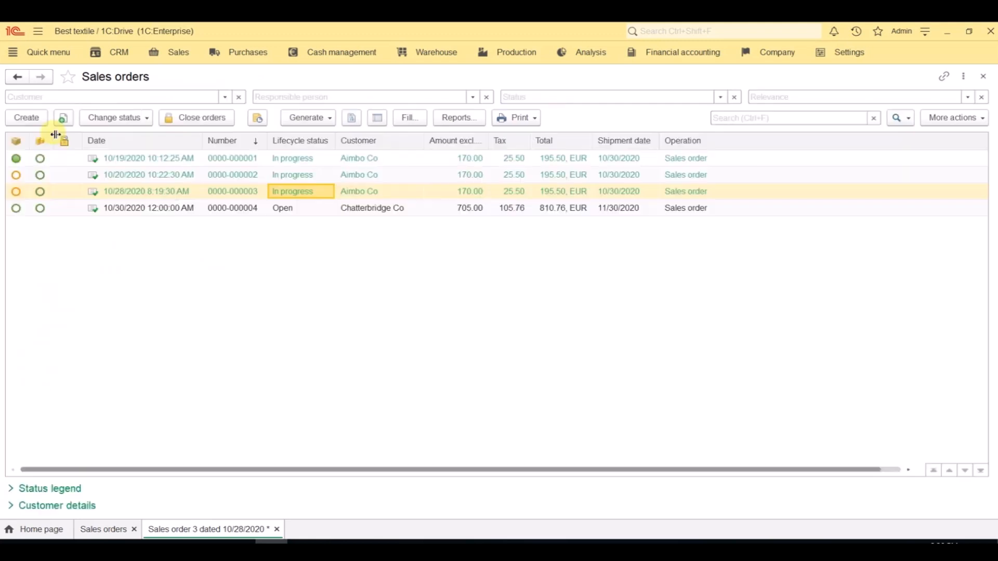
Step: Compare planned and actual profit in the profit estimation of the 10/19/2020 sales order, and close the order and the list
click(127, 161)
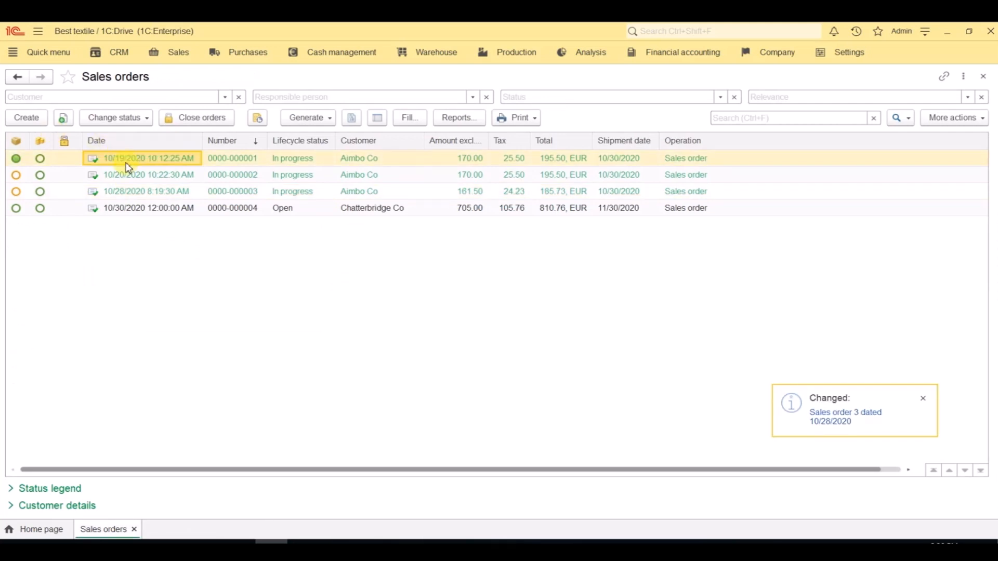
double_click(128, 166)
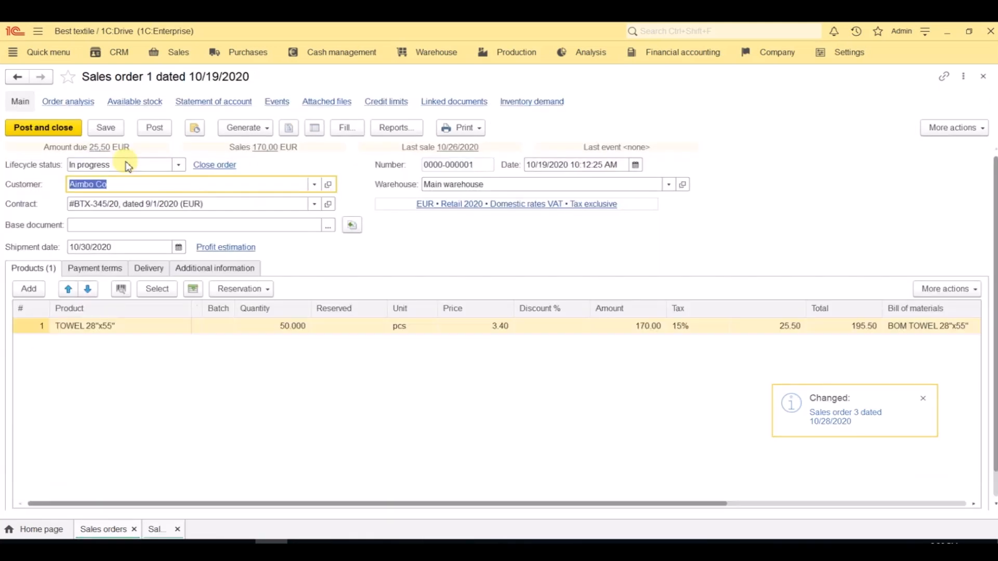
click(209, 248)
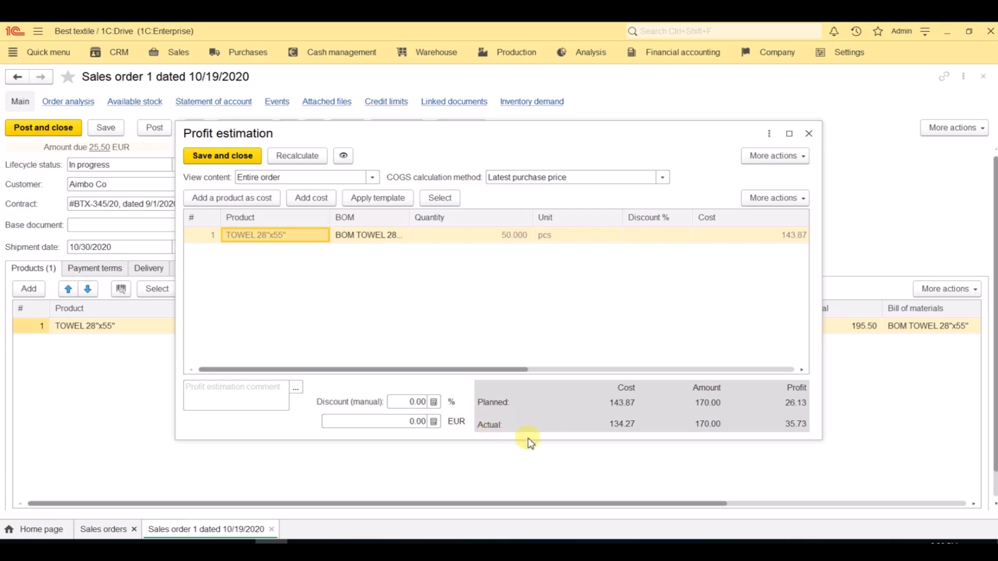
click(809, 134)
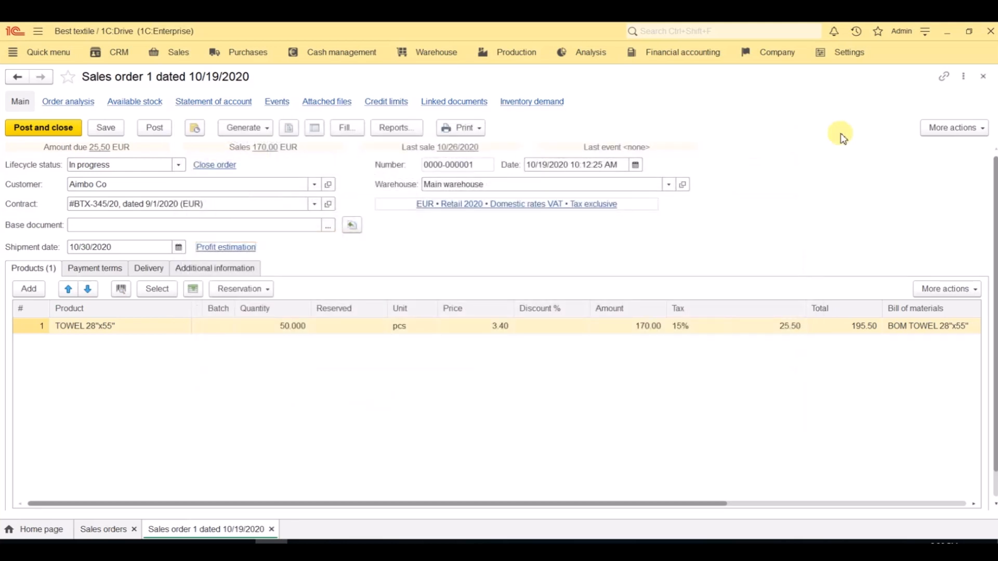
click(984, 76)
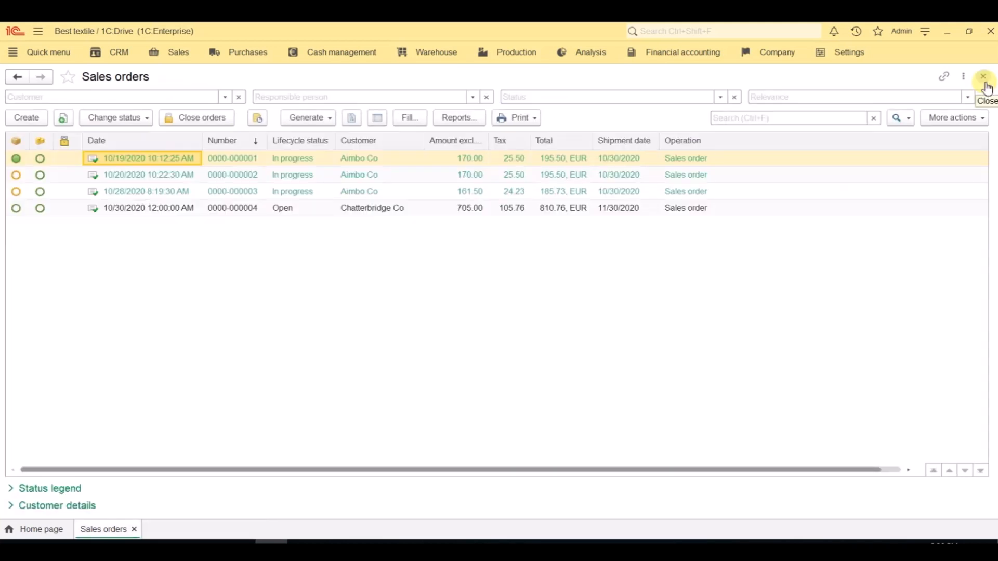
click(986, 82)
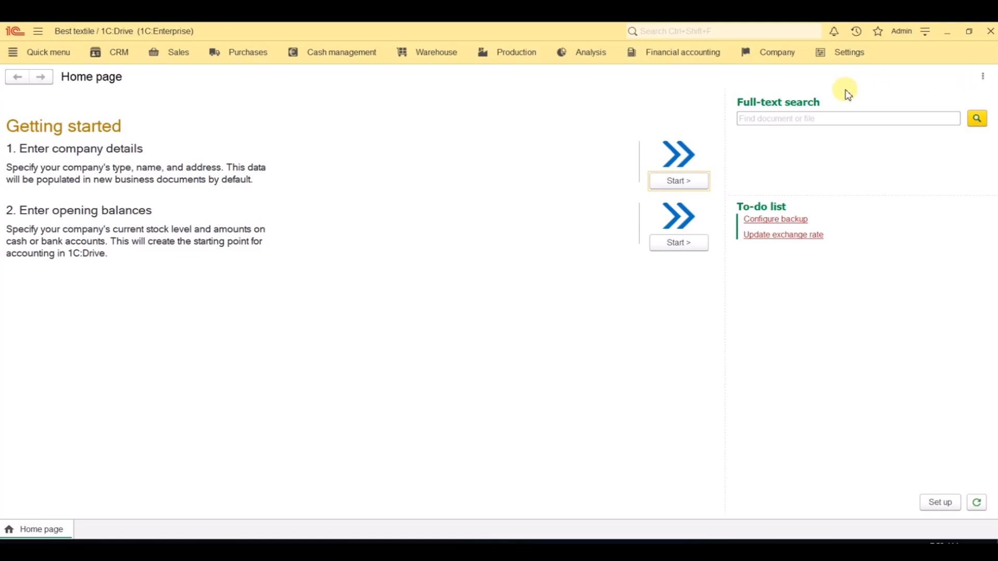
Step: Set the lifecycle status of the Chatterbridge Co sales order dated 10/30/2020 to In progress, and post and close it
click(182, 62)
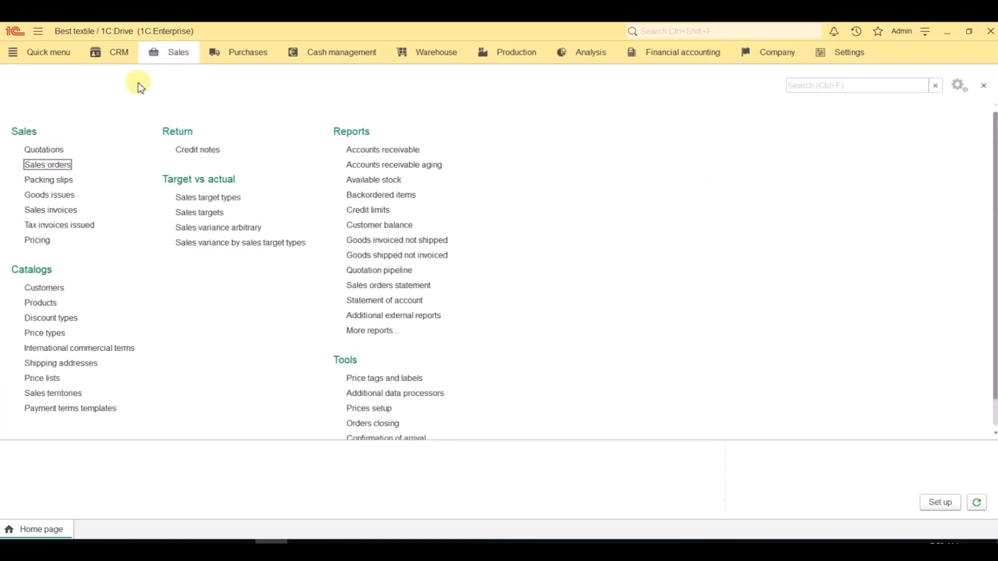
click(64, 171)
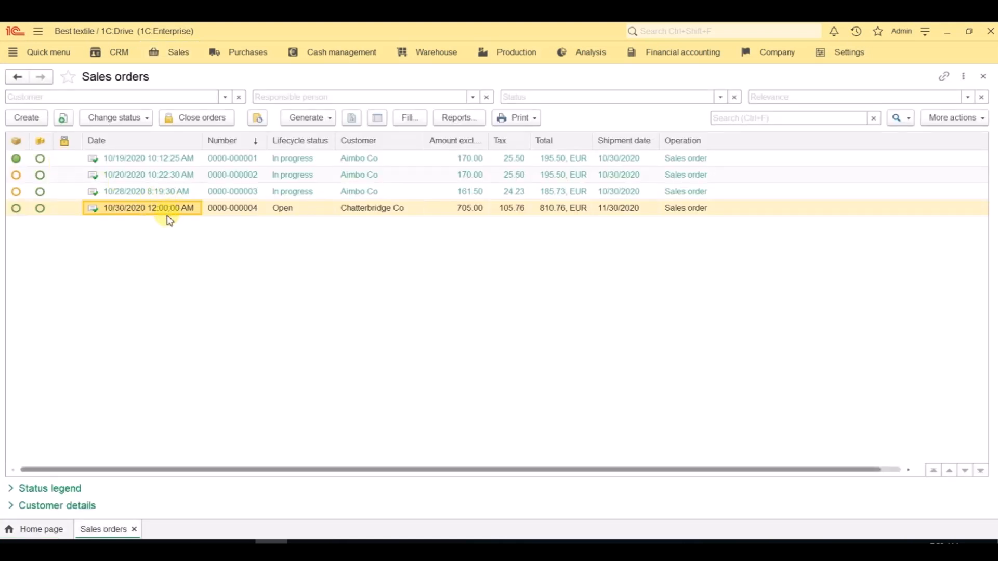
double_click(167, 211)
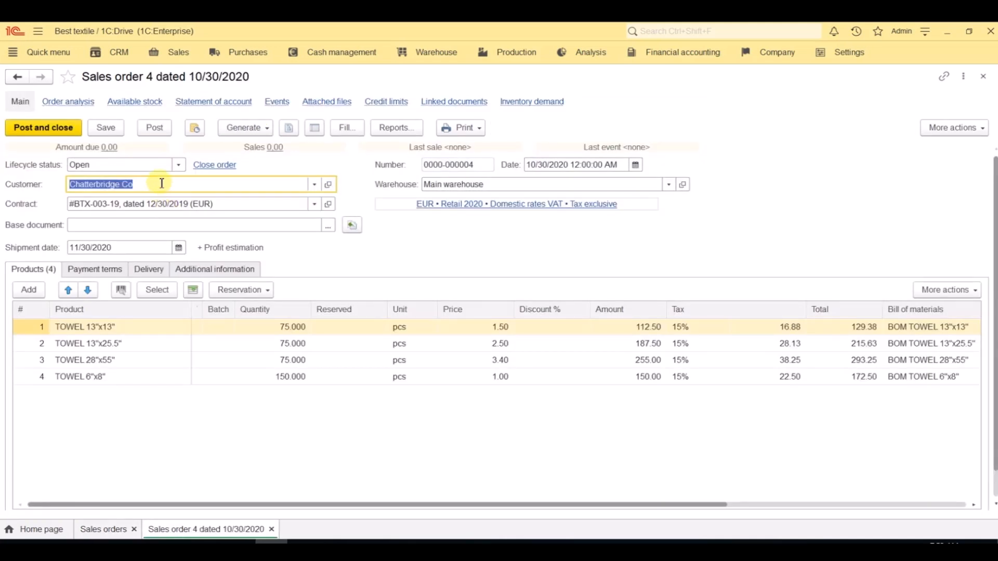
click(156, 164)
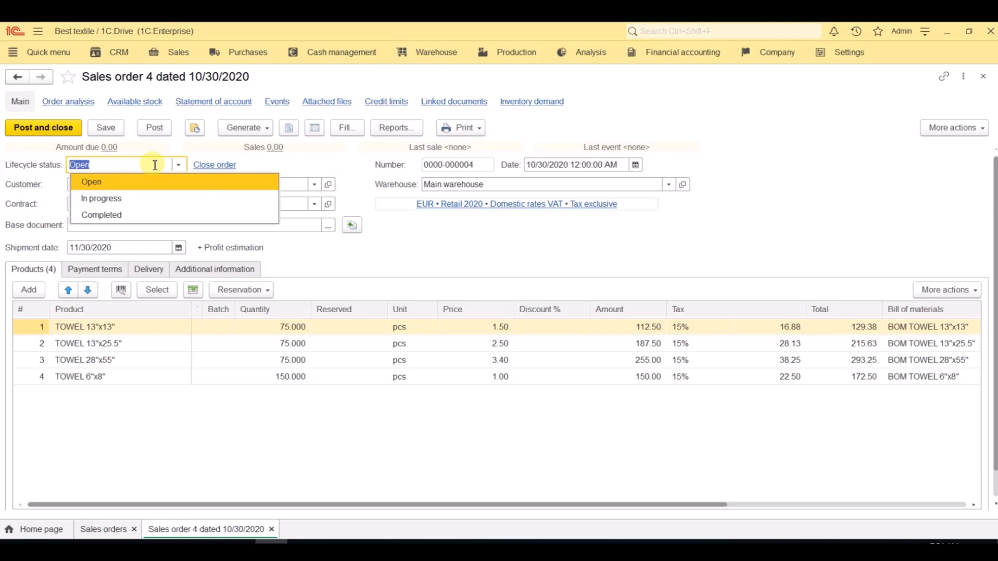
click(154, 199)
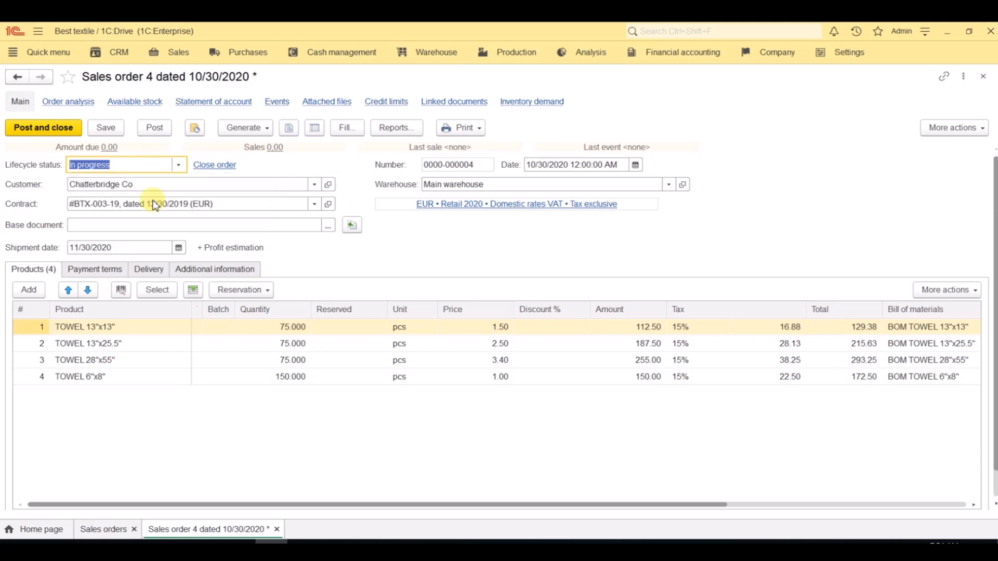
click(48, 128)
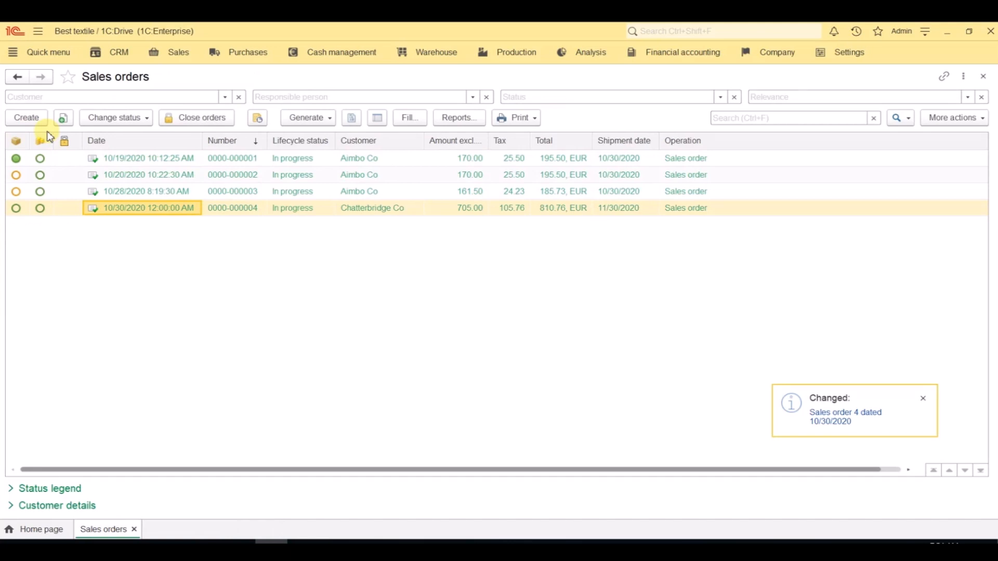
Step: Generate a production order from the Chatterbridge Co sales order and review its components and finished products
click(294, 120)
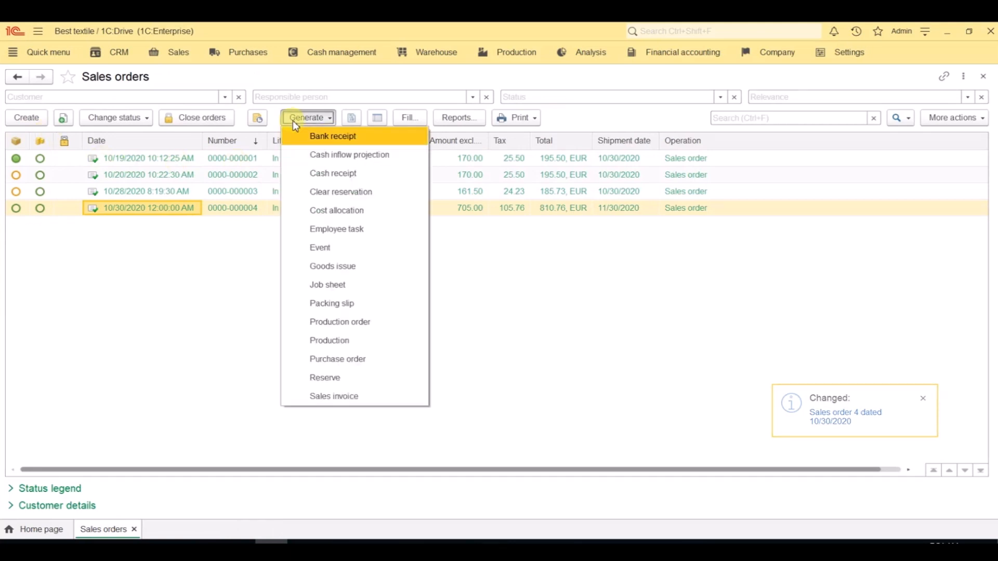
click(390, 325)
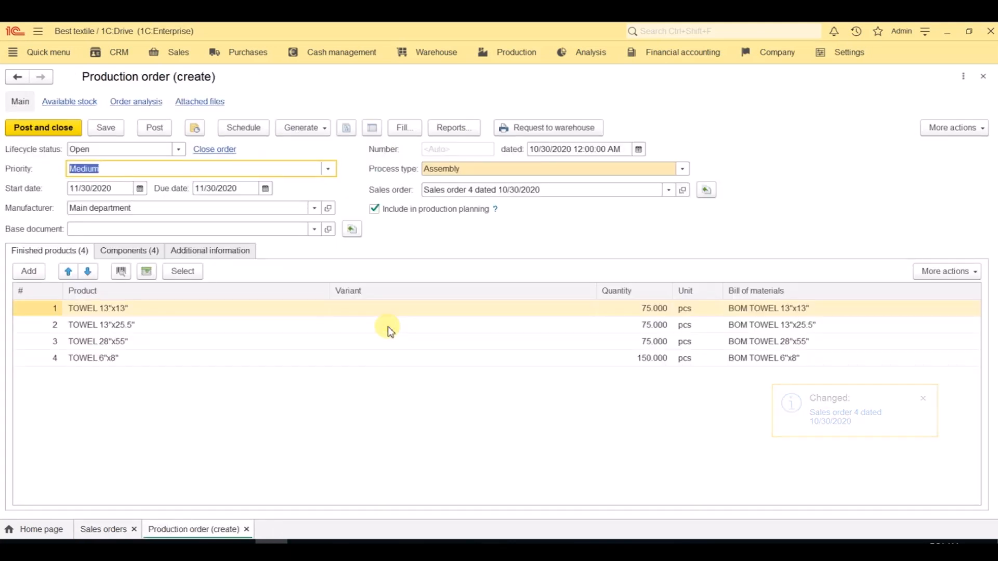
click(132, 252)
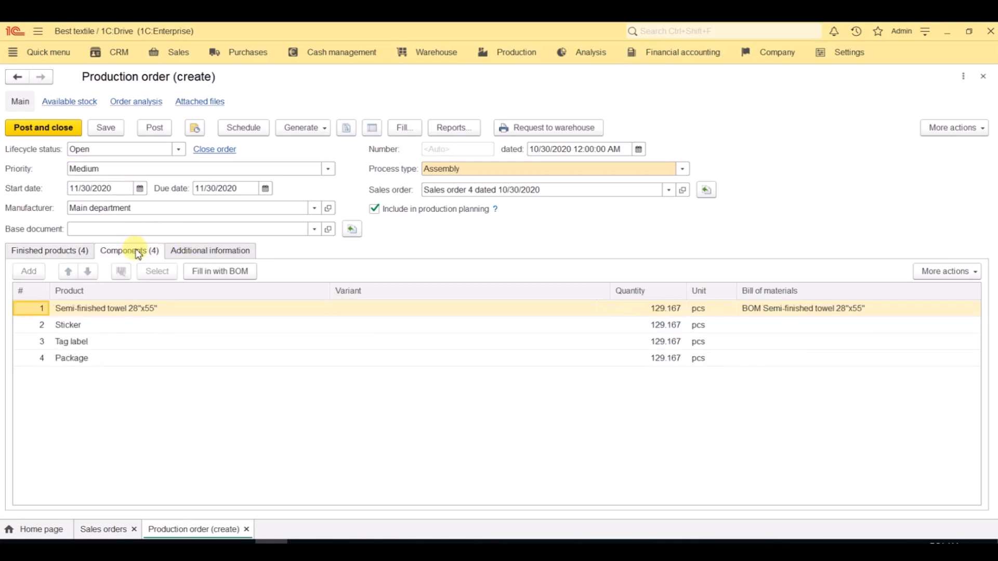
click(73, 251)
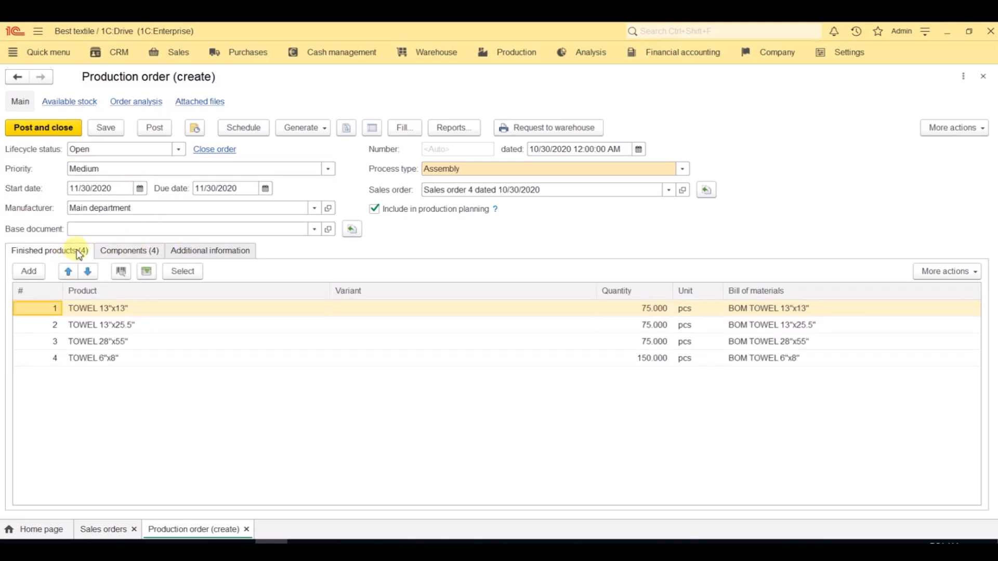
Step: Set the production order's lifecycle status to In progress and its start date to 10/30/2020
click(141, 146)
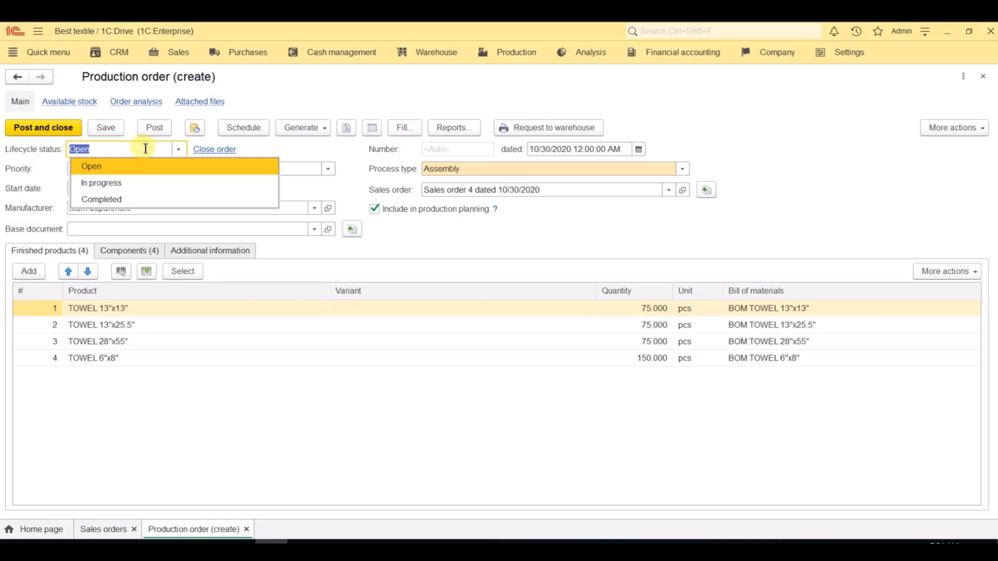
click(141, 184)
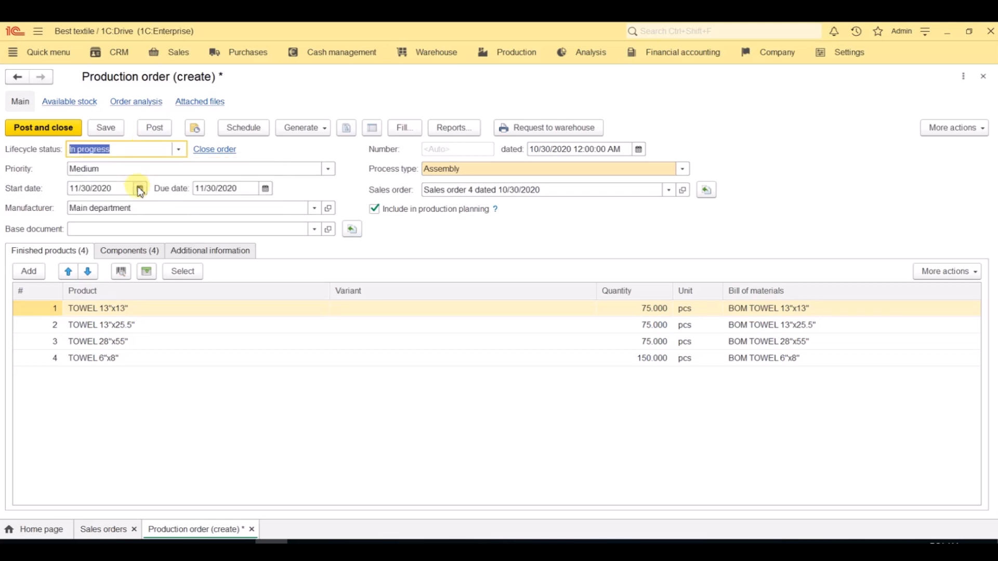
click(140, 188)
click(171, 307)
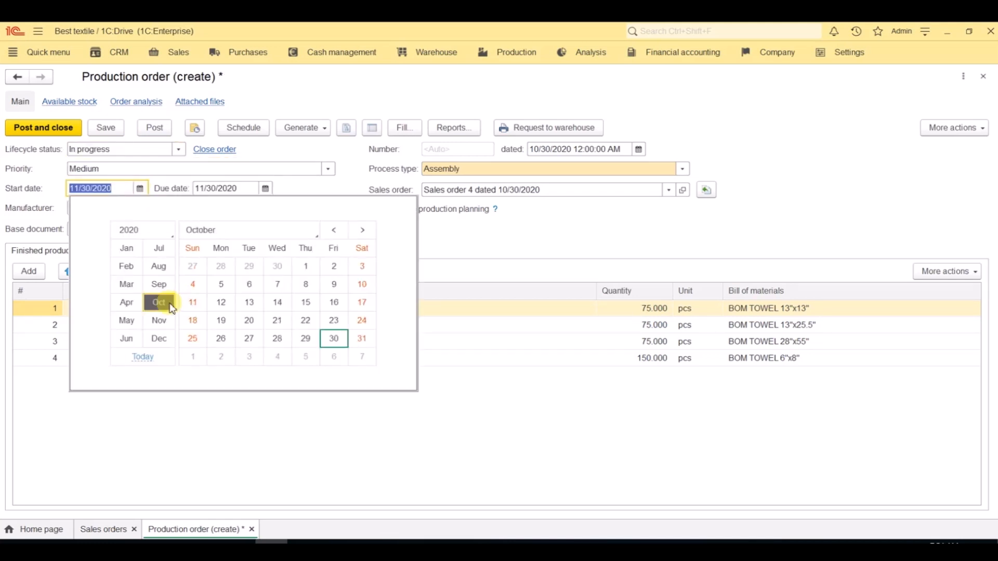
click(329, 346)
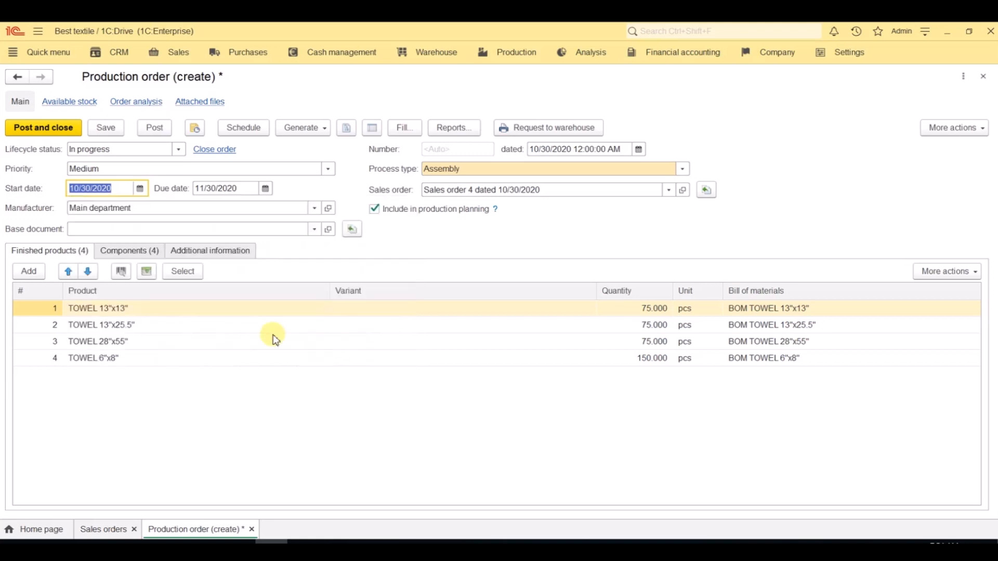
Step: Set the manufacturer to Production department, post and close the production order, and close the sales orders list
click(167, 210)
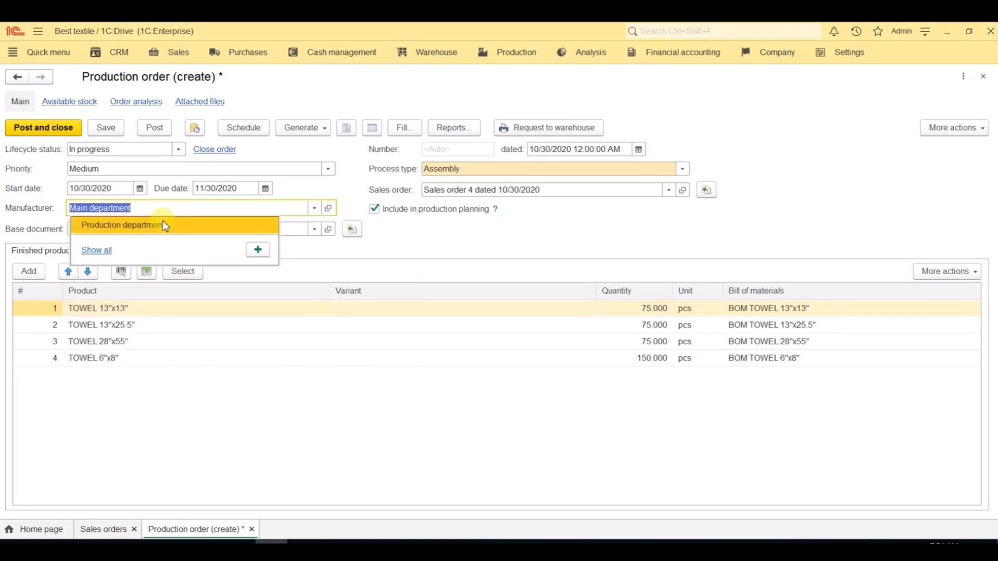
click(164, 224)
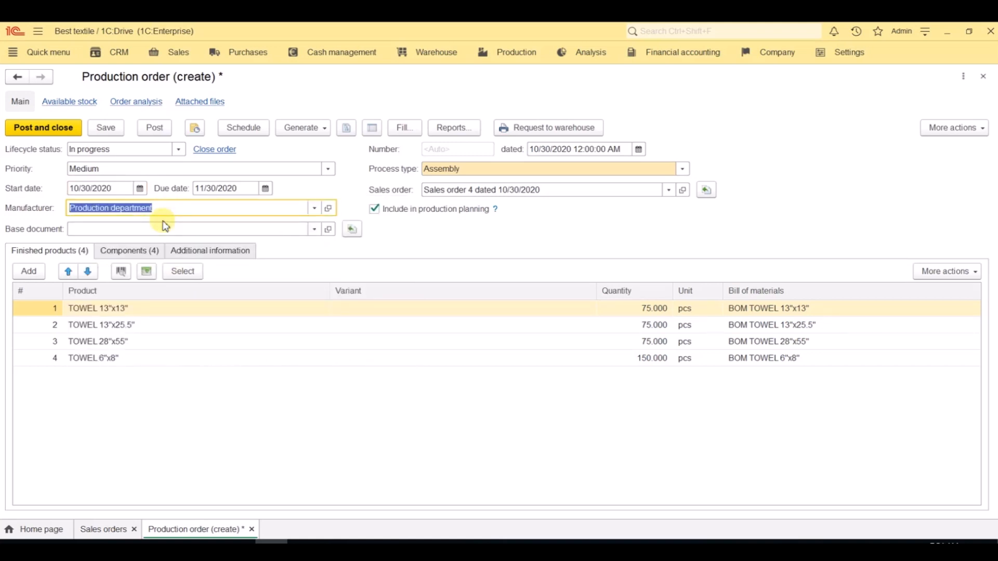
click(57, 134)
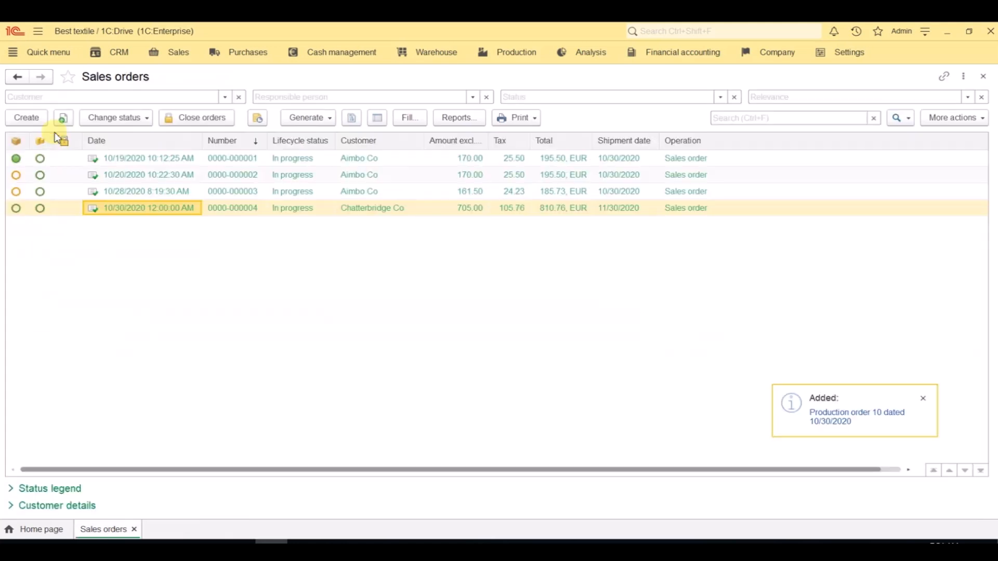
click(983, 77)
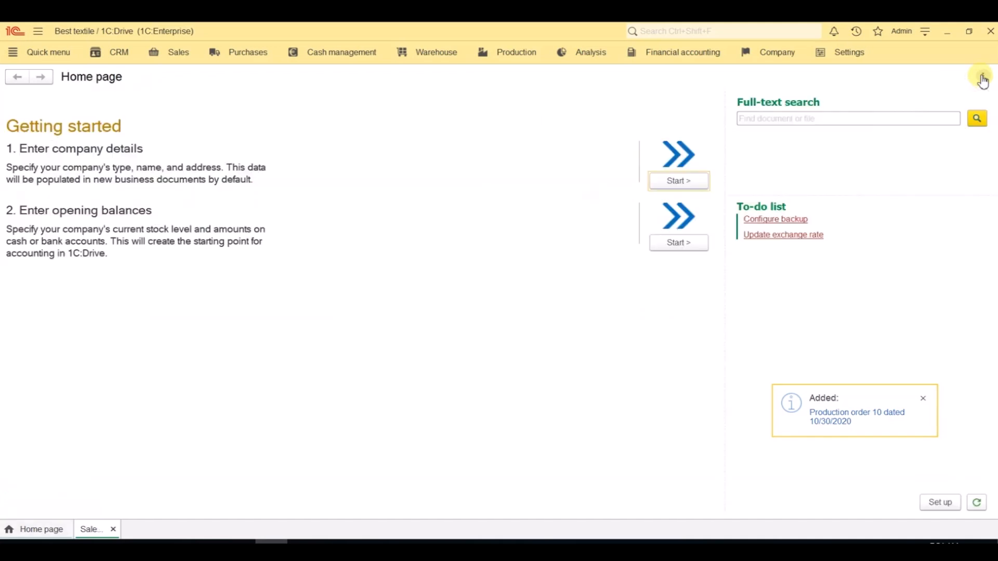
Step: In production planning and control, generate Work in progress for all operations of the production order dated 10/30/2020
click(525, 58)
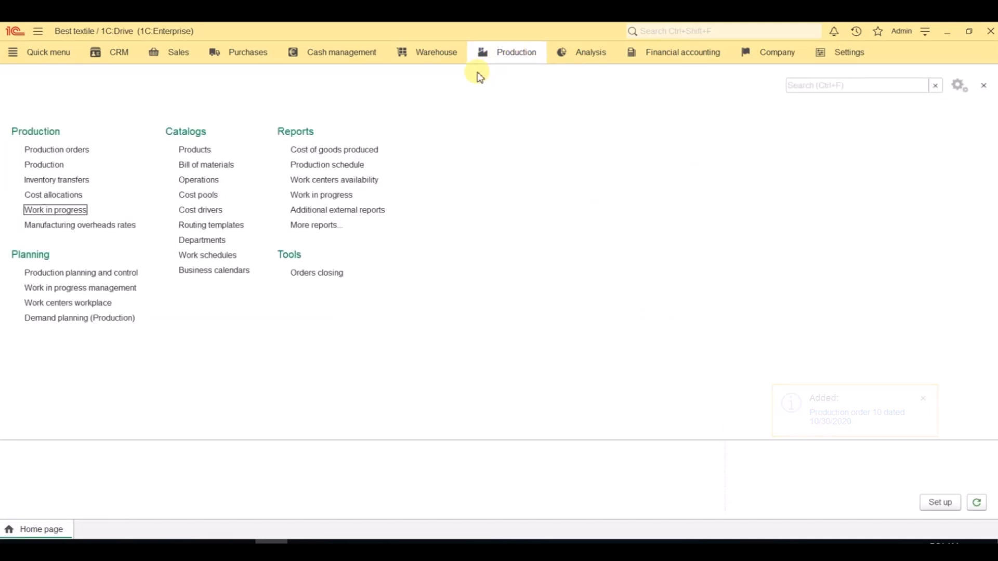
click(130, 276)
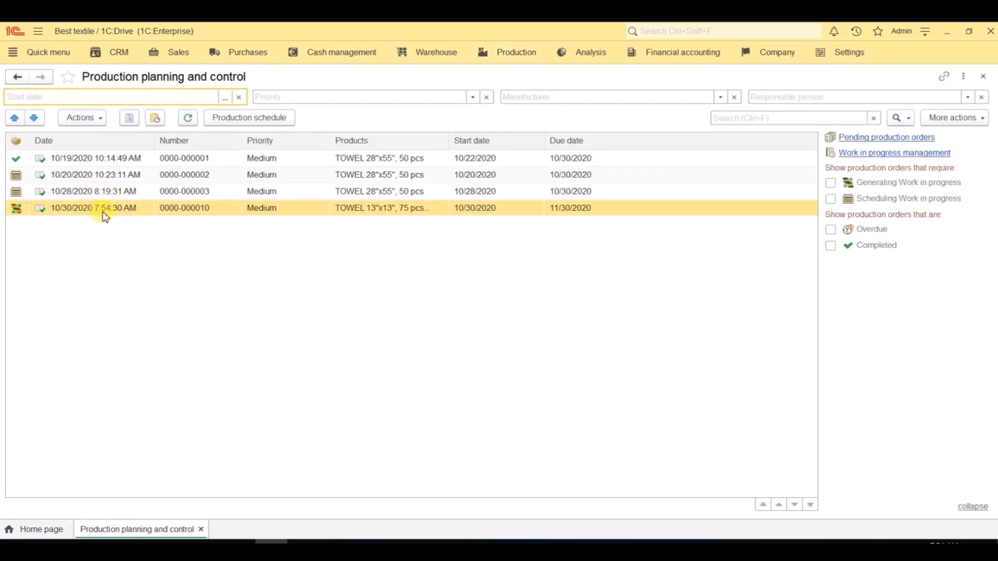
click(84, 118)
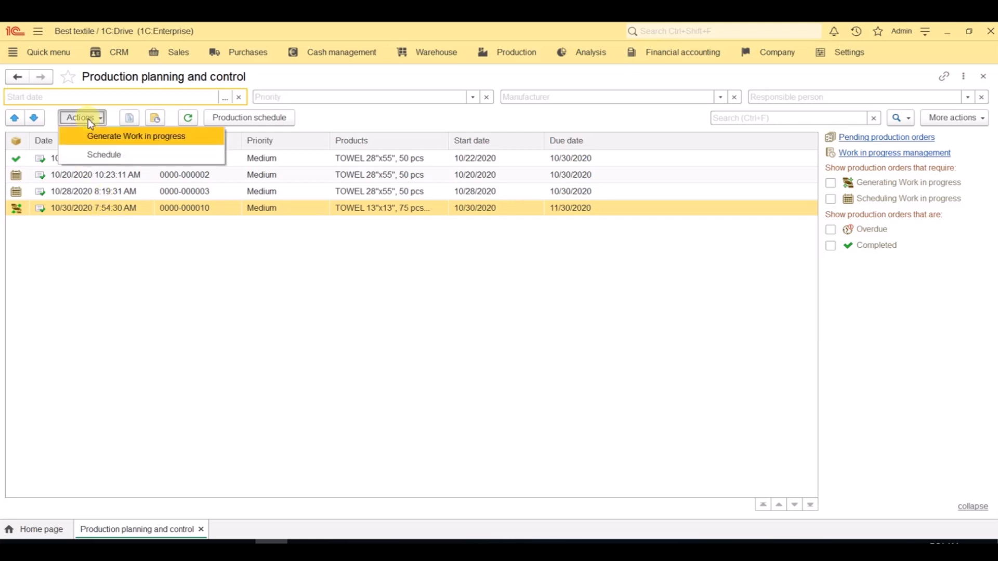
click(93, 135)
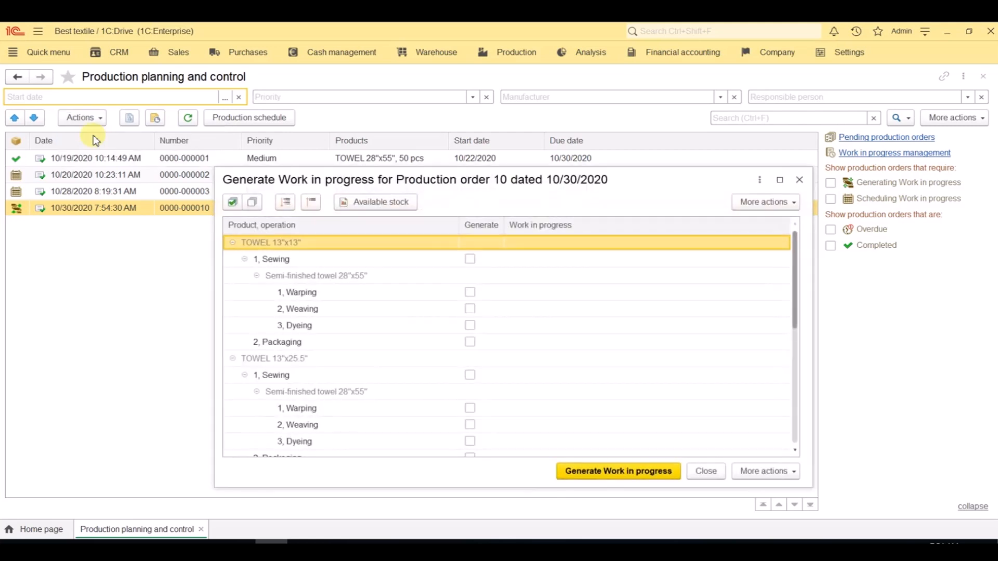
click(232, 203)
click(644, 474)
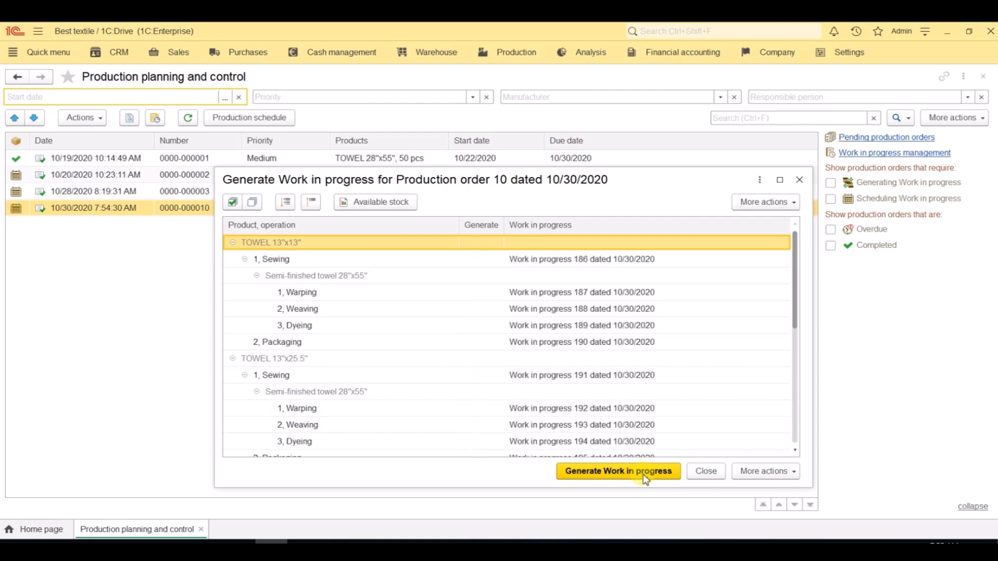
click(705, 471)
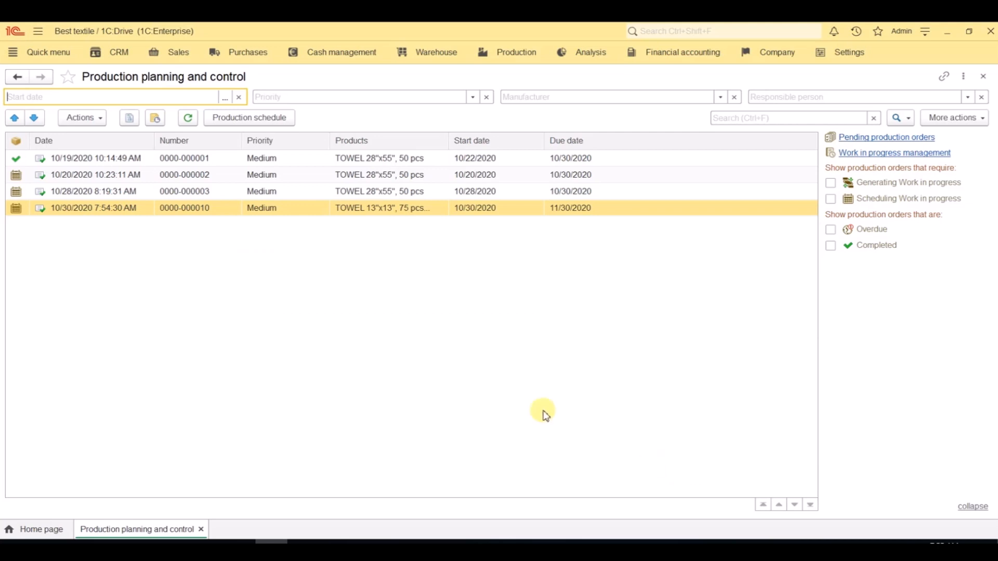
Step: Schedule the operations of the 10/30/2020 production order with the default scheduling settings and save the production schedule
click(70, 118)
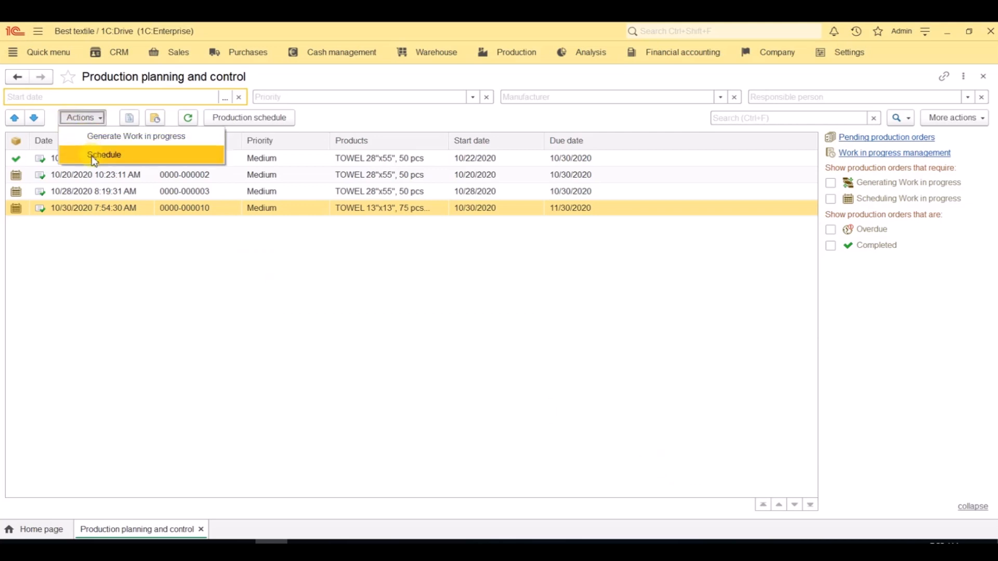
click(95, 158)
click(79, 121)
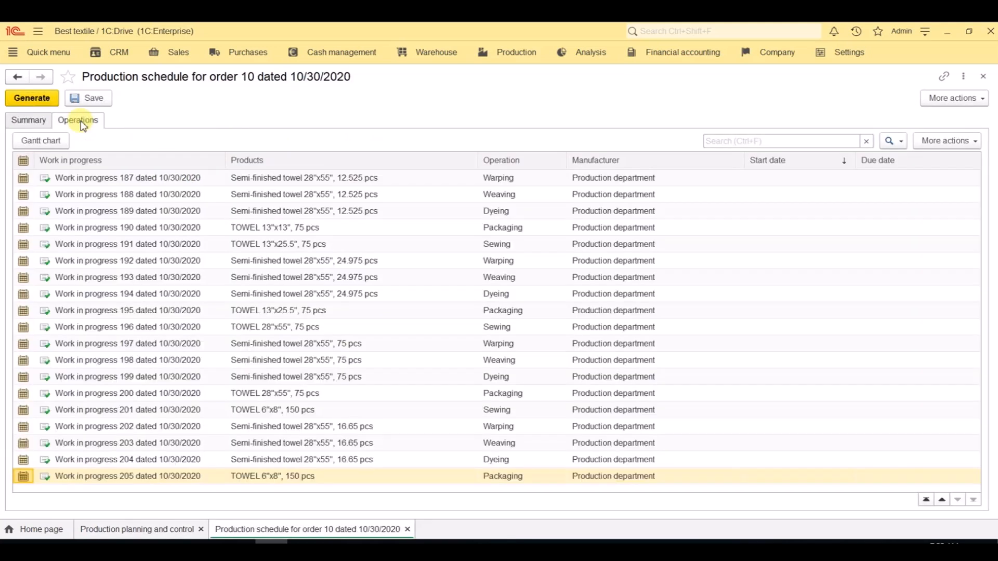
click(45, 99)
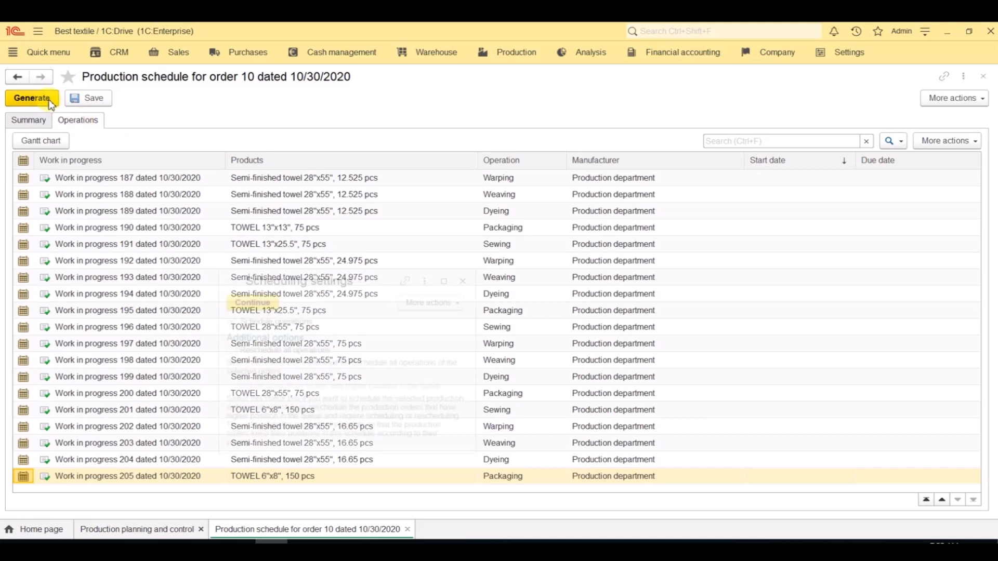
click(250, 302)
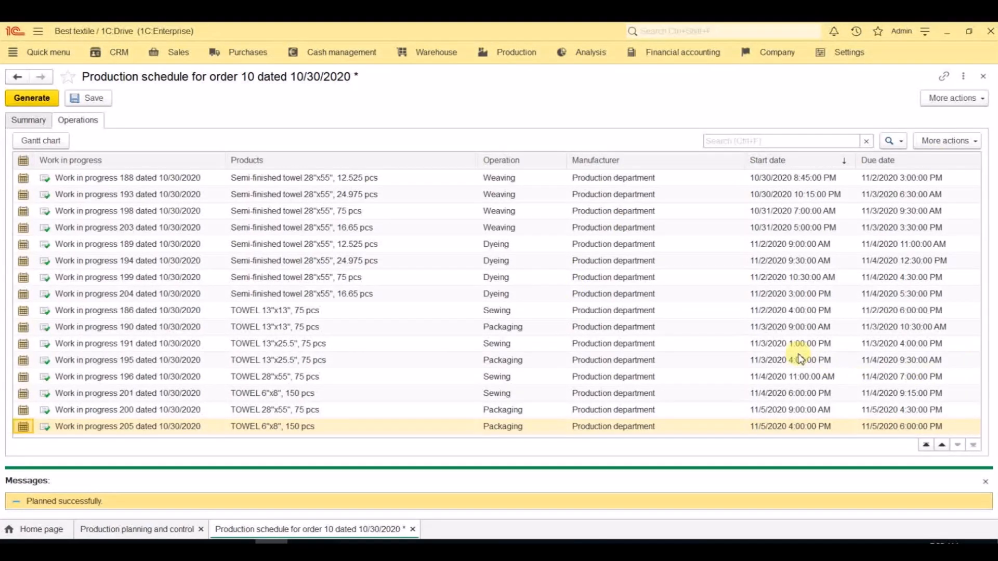
click(108, 100)
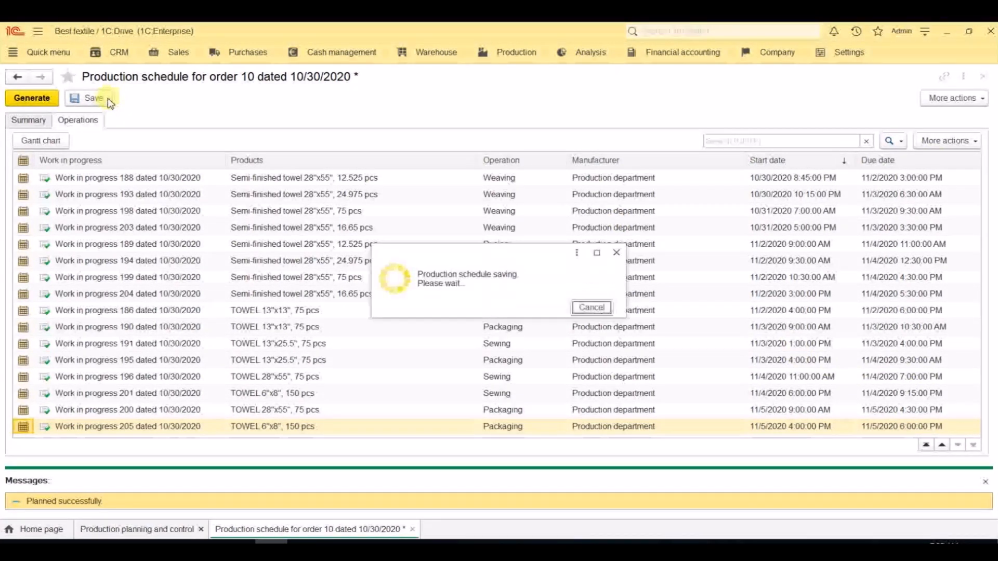
Step: Examine the order's operations over time in the Gantt chart, and close the chart, the schedule and the production planning list
click(61, 140)
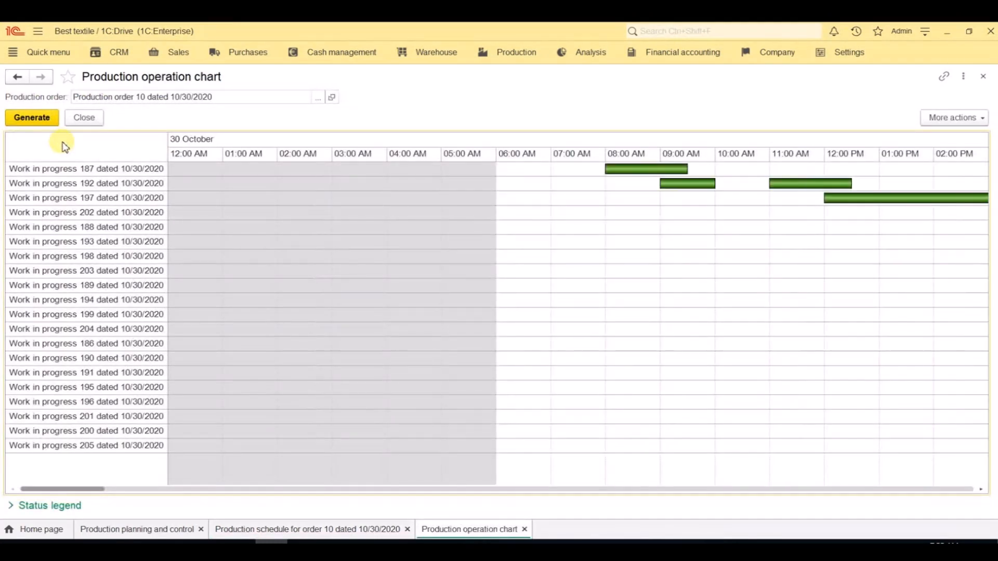
drag(89, 491, 537, 514)
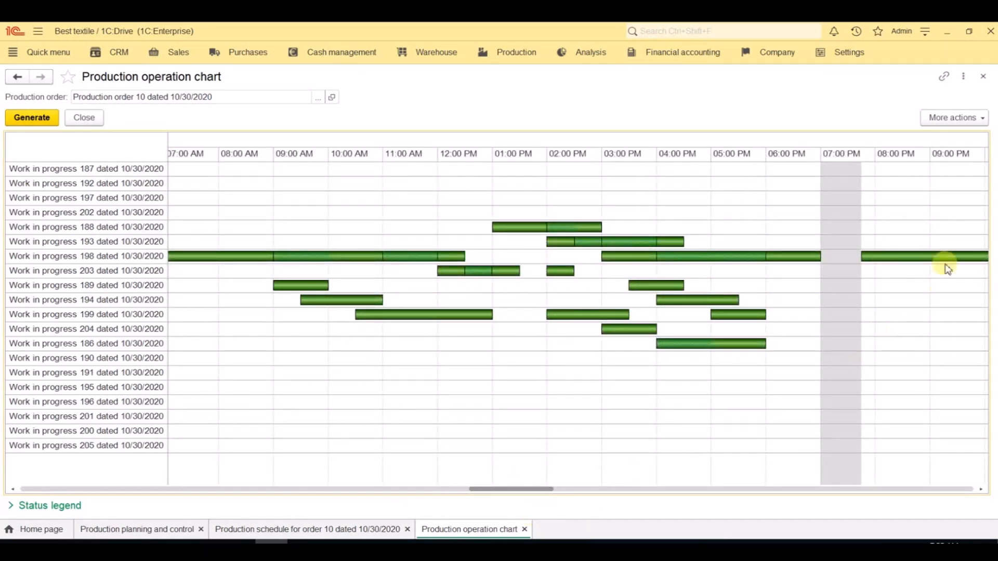
click(984, 77)
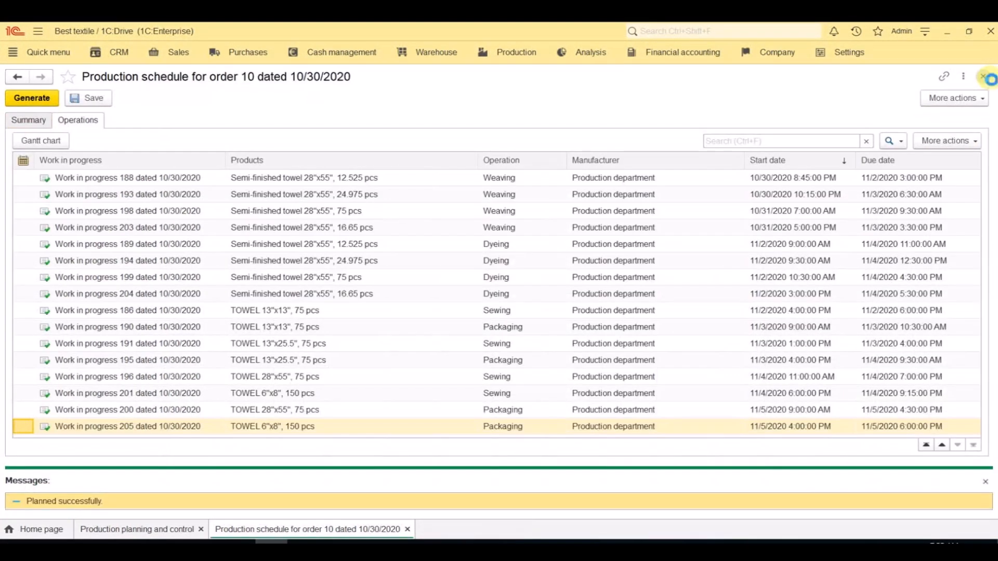
click(990, 80)
click(989, 80)
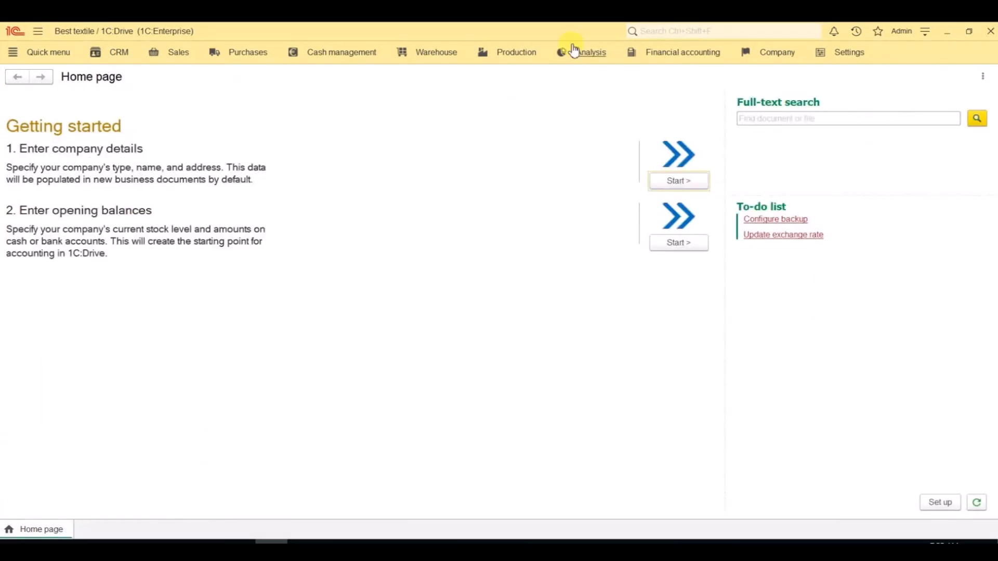
Step: Examine the work center load in the Production schedule report and close the report
click(540, 56)
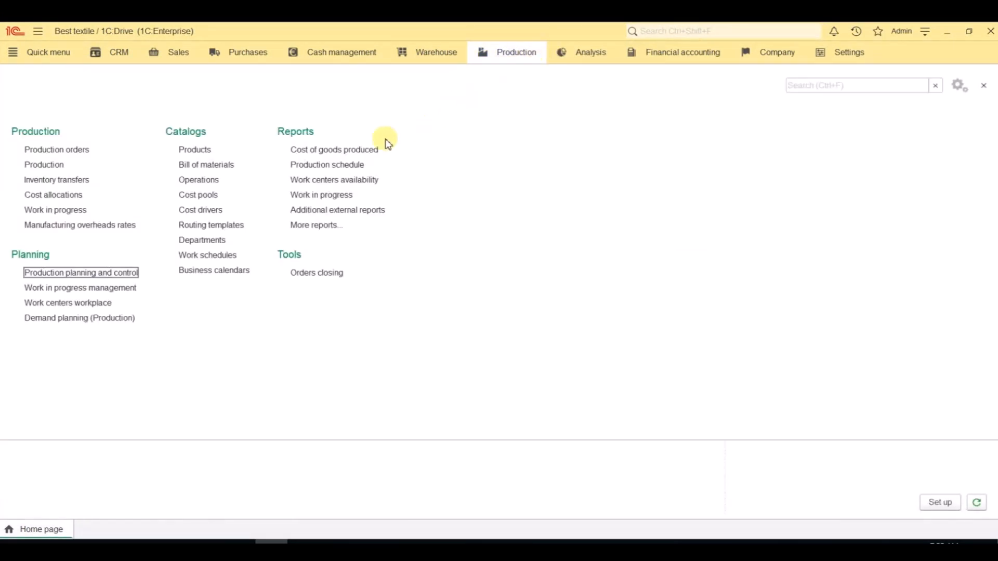
click(355, 165)
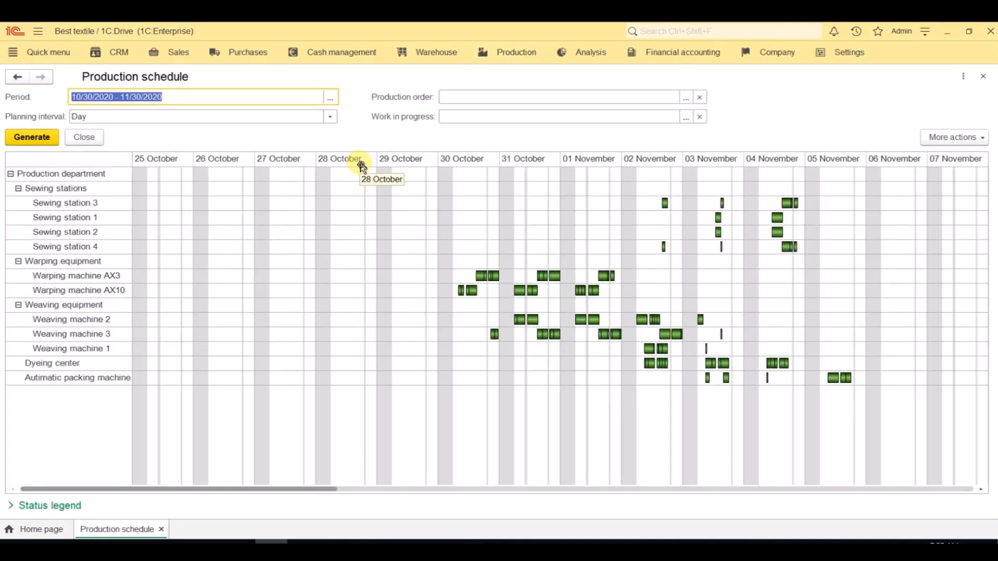
click(982, 77)
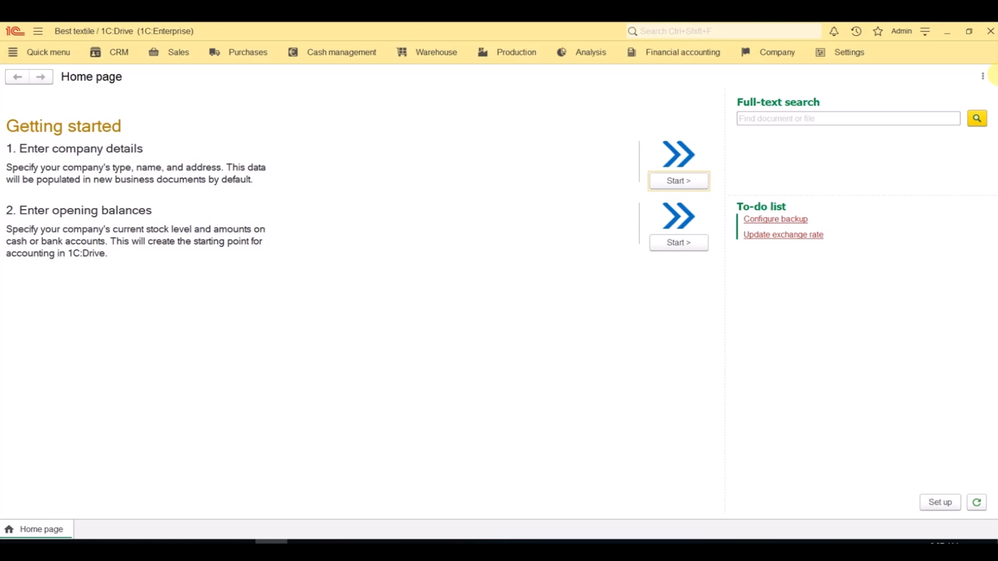
Step: Calculate the purchase demand in the Purchases demand planning, limited to shortages, and show the details for each product
click(254, 52)
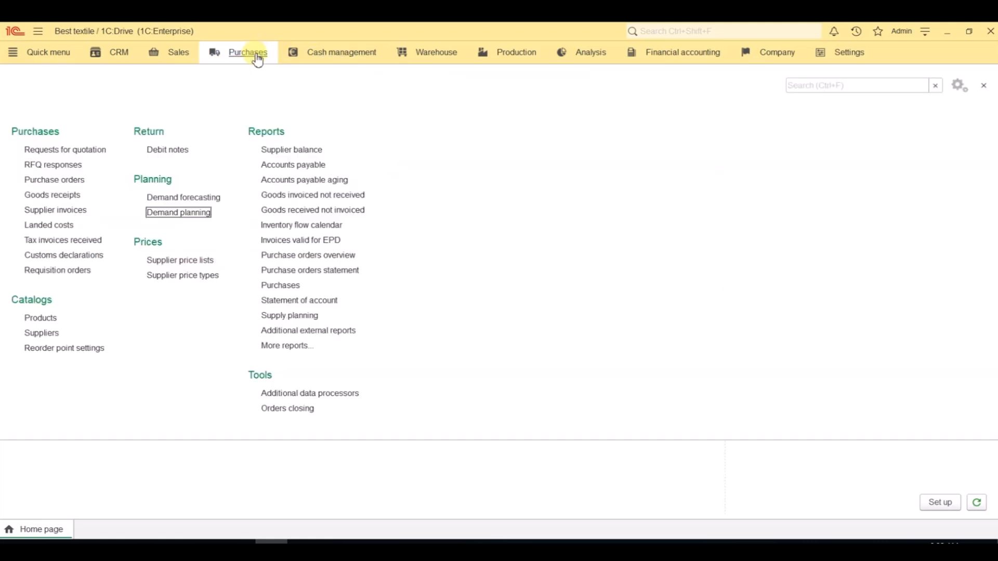
click(205, 215)
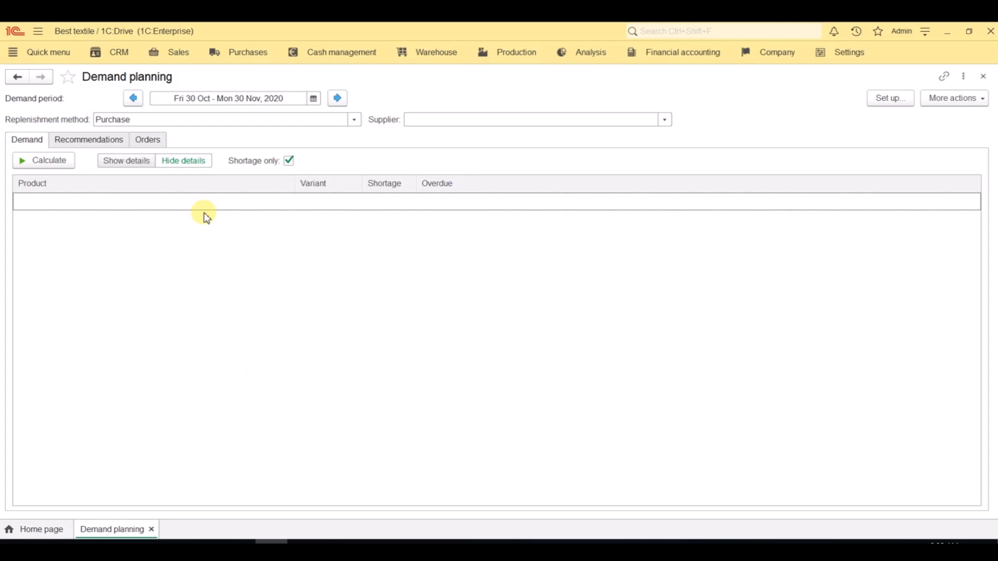
click(62, 166)
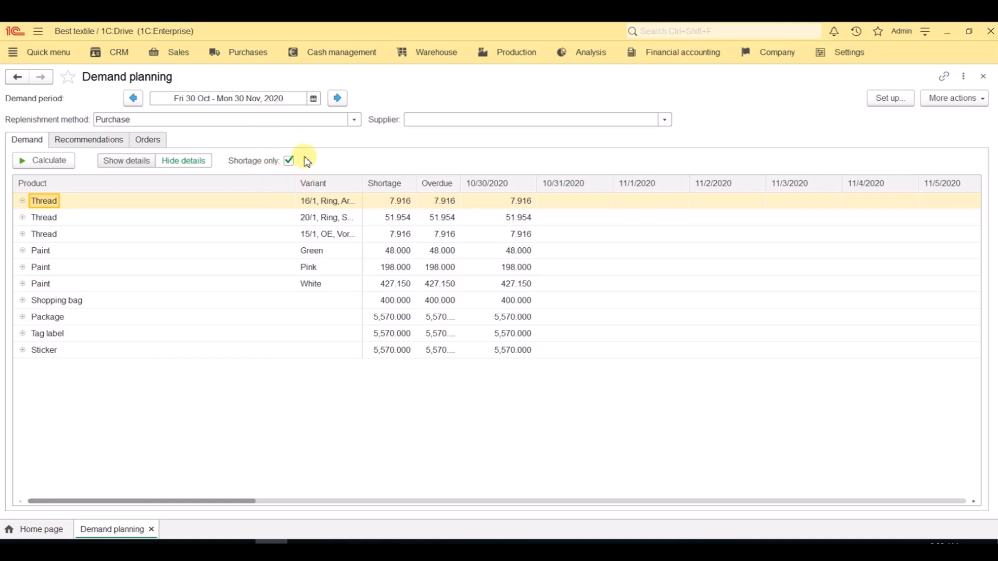
click(137, 162)
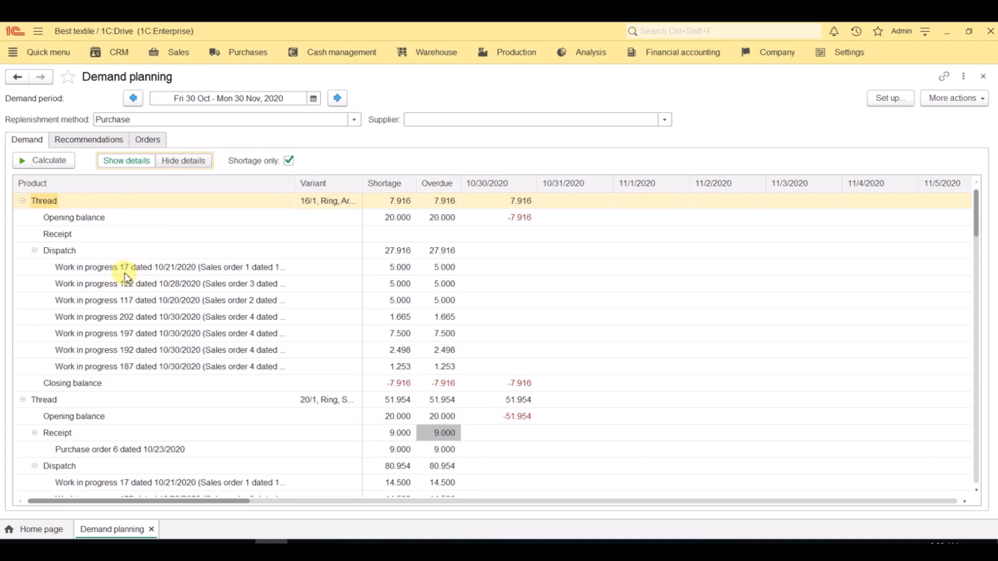
Step: Review the demand details, calculate the purchase recommendations, and show the supply sources for each product
scroll(126, 277, down, 2)
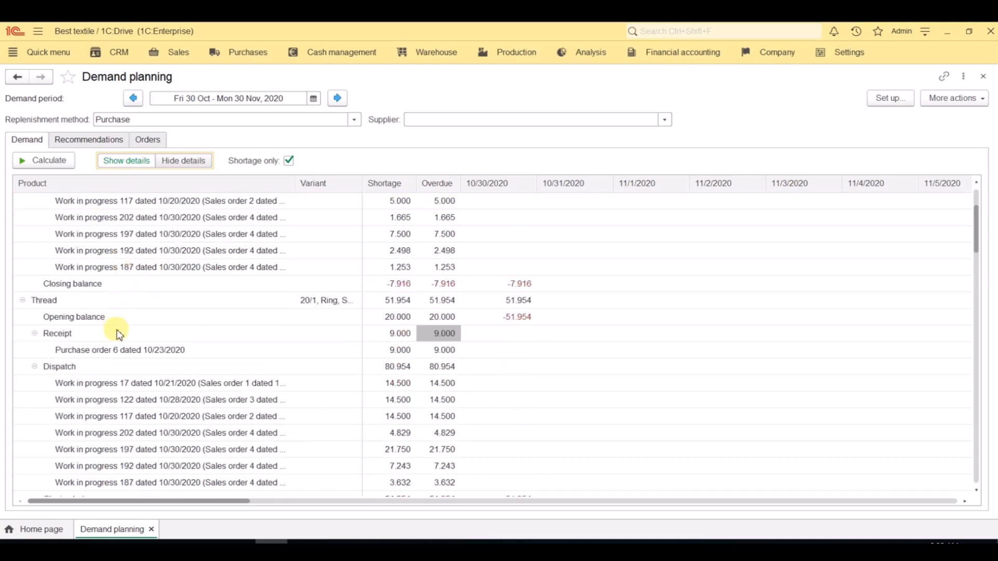
scroll(124, 355, down, 5)
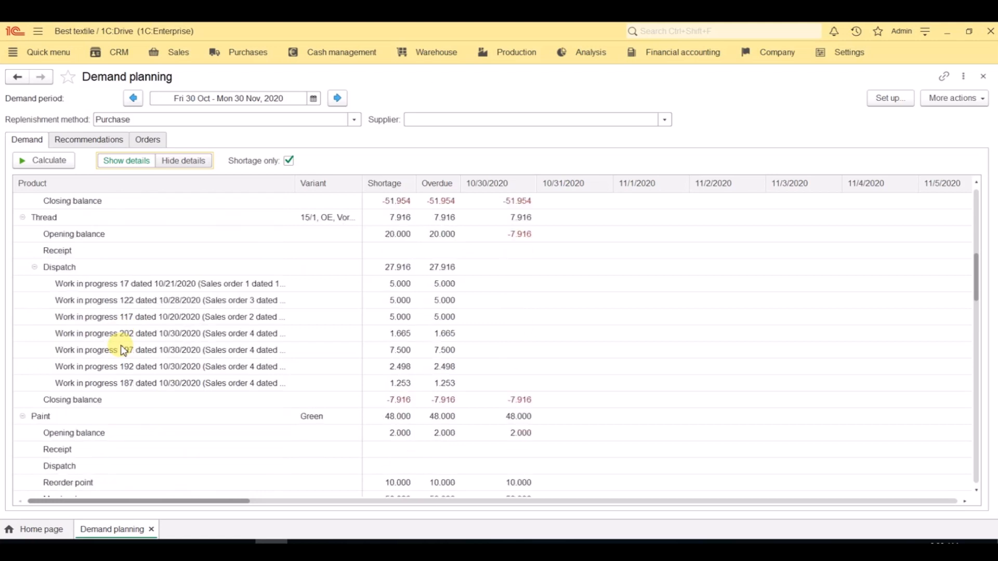
click(101, 141)
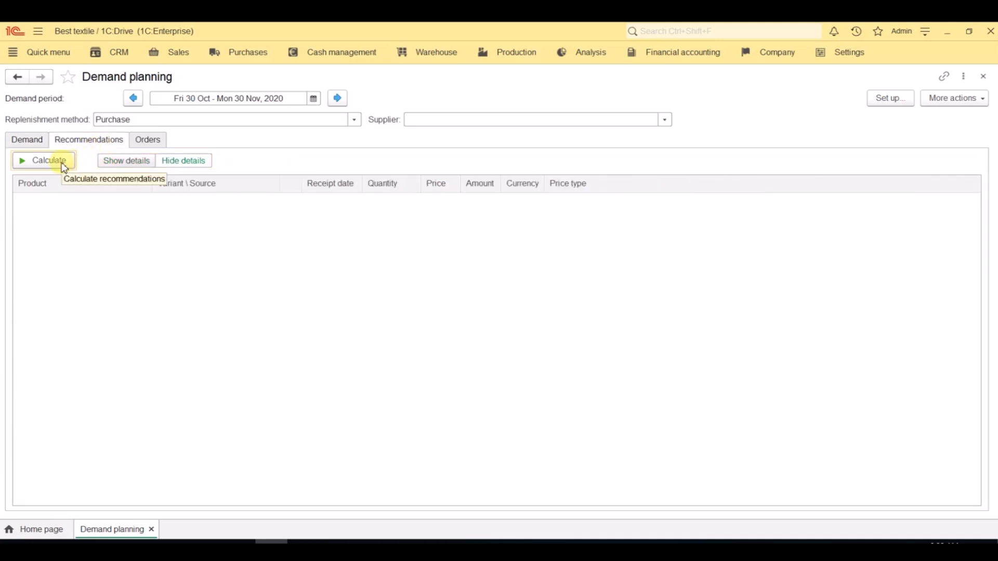
click(64, 165)
click(121, 162)
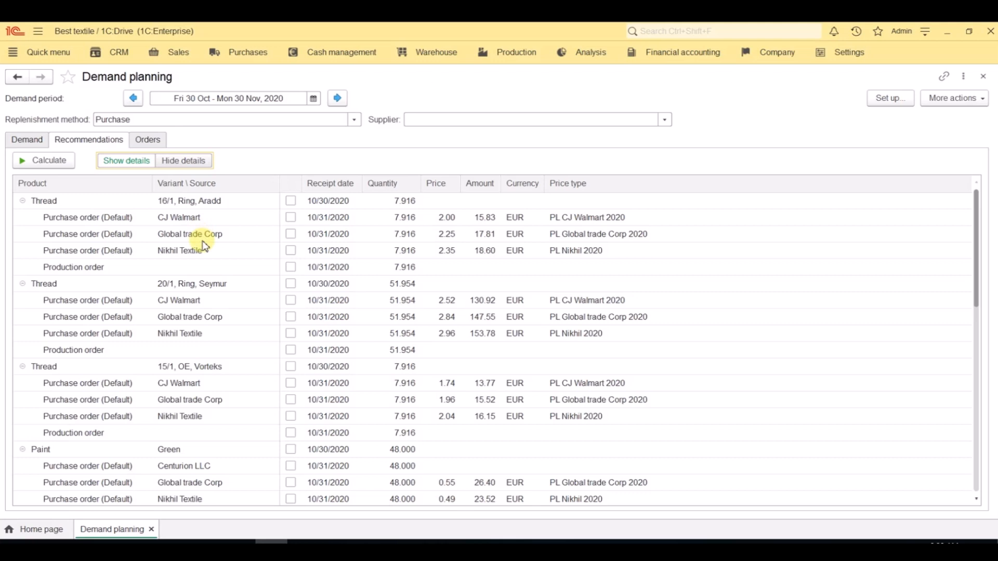
Step: Select CJ Walmart's purchase order recommendations for the 16/1, Ring, Aradd and 20/1, Ring, Seymur thread variants
click(67, 206)
click(183, 207)
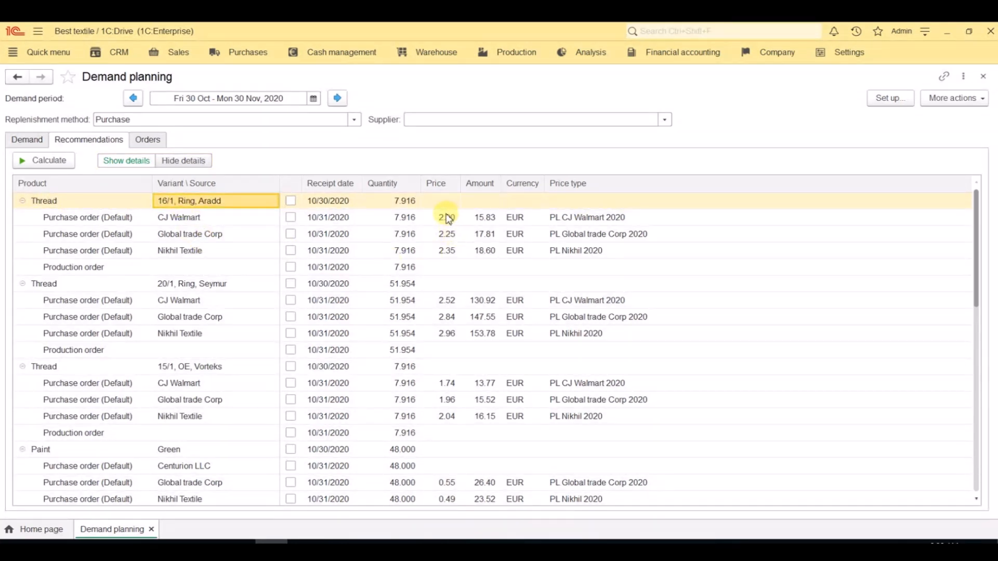
click(291, 217)
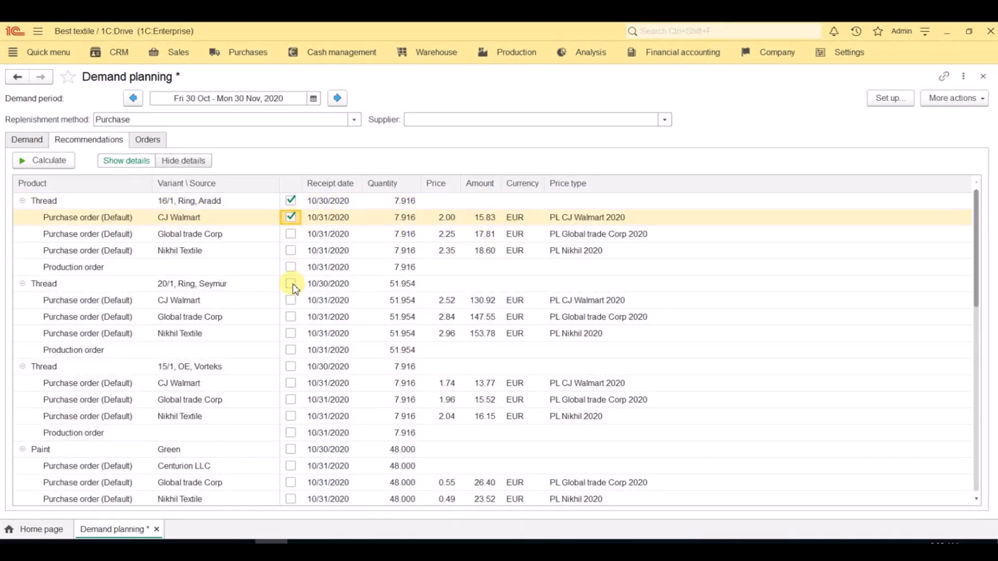
click(291, 300)
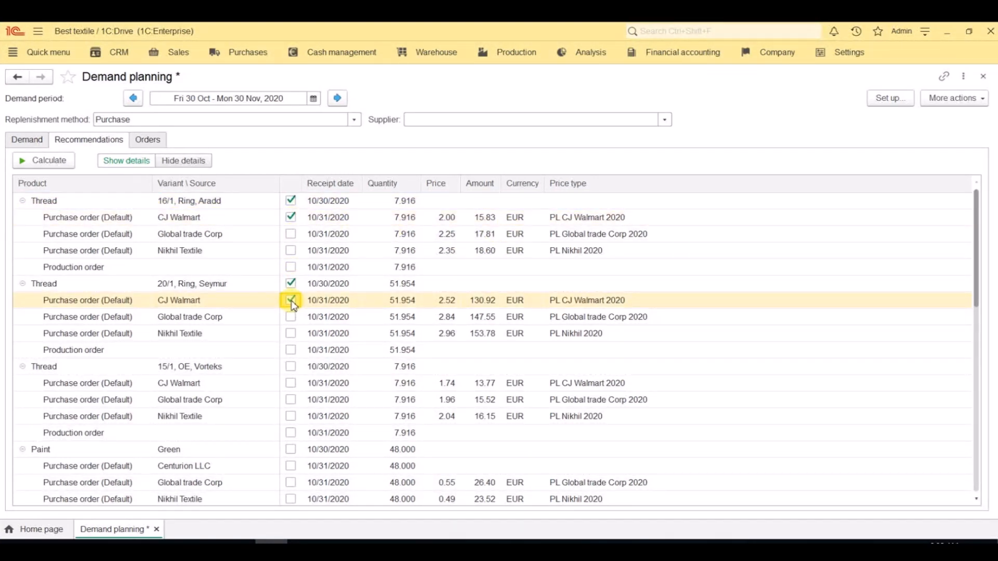
Step: Generate the orders from the selected recommendations, keeping products grouped by supplier in the purchase order settings
click(149, 141)
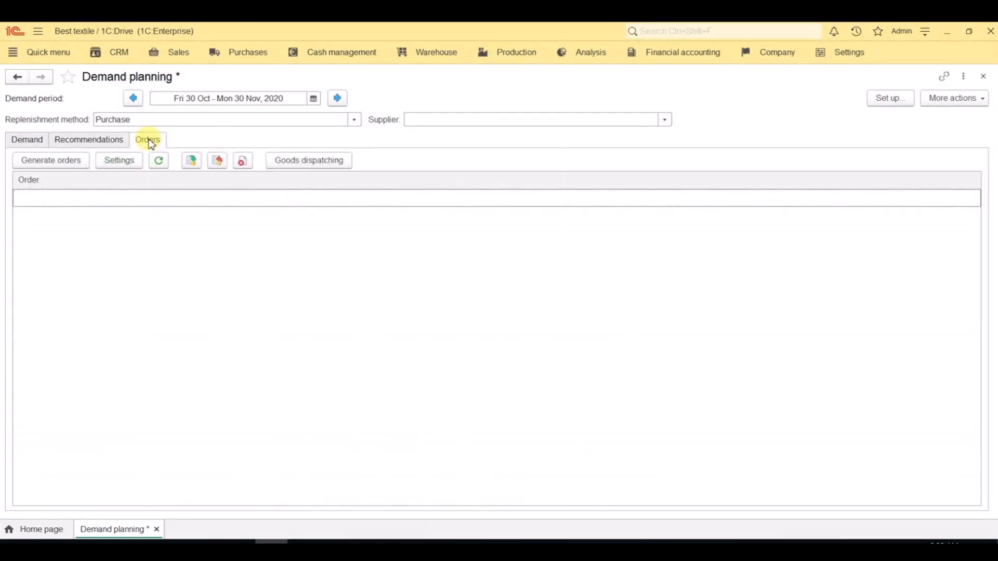
click(119, 161)
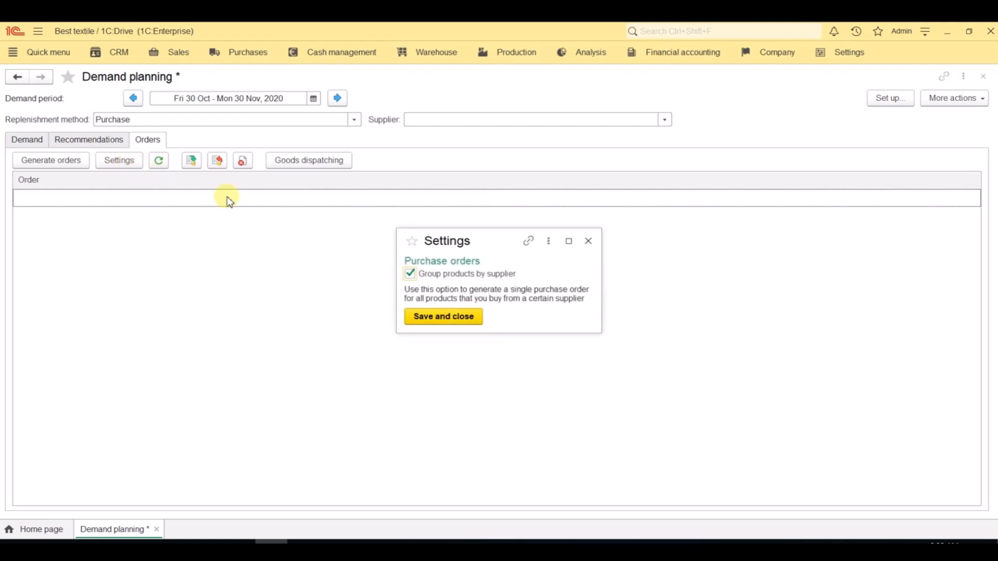
click(431, 321)
click(66, 166)
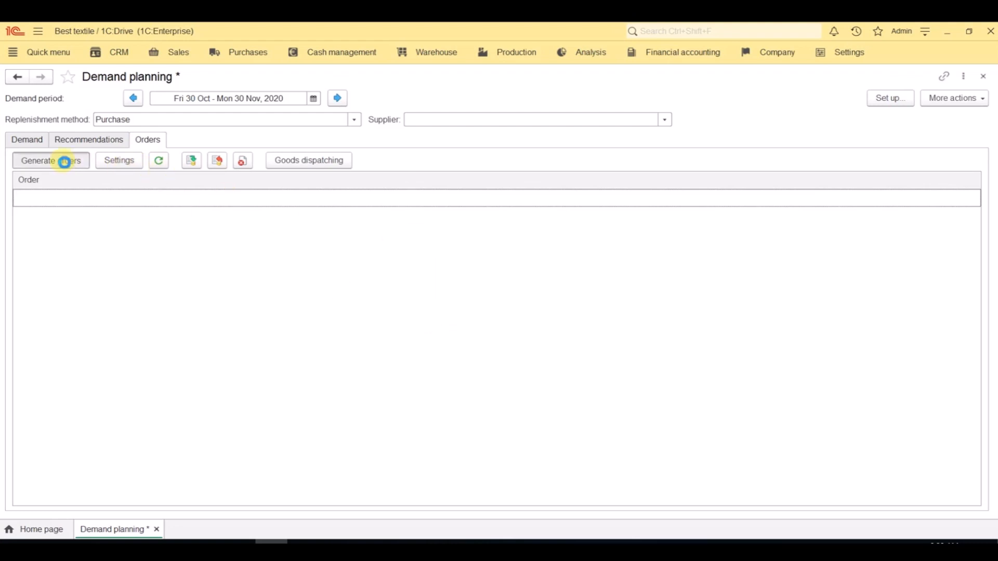
Step: Review and post the generated purchase order to CJ Walmart, and close the demand planning
double_click(82, 200)
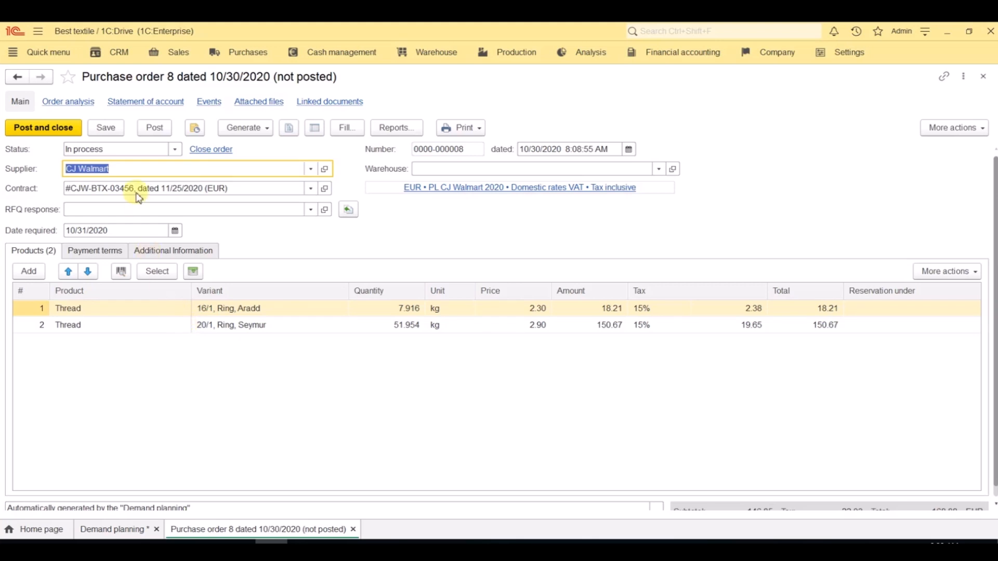
click(137, 171)
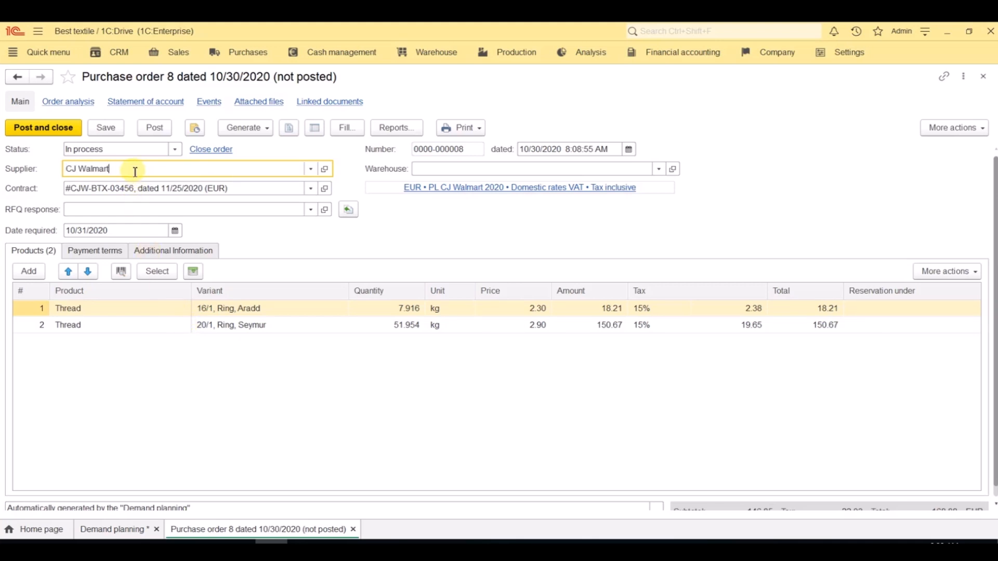
click(67, 129)
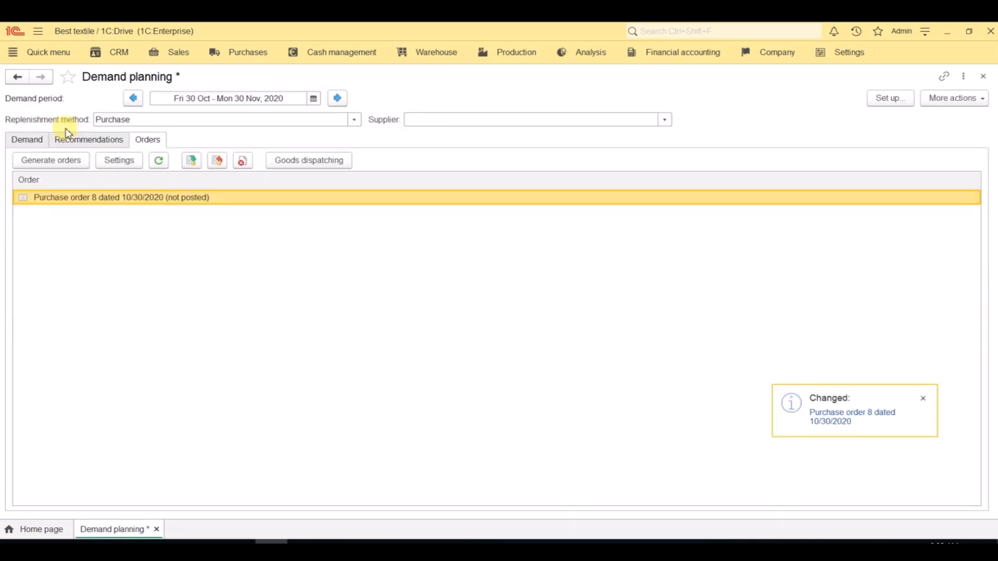
click(987, 81)
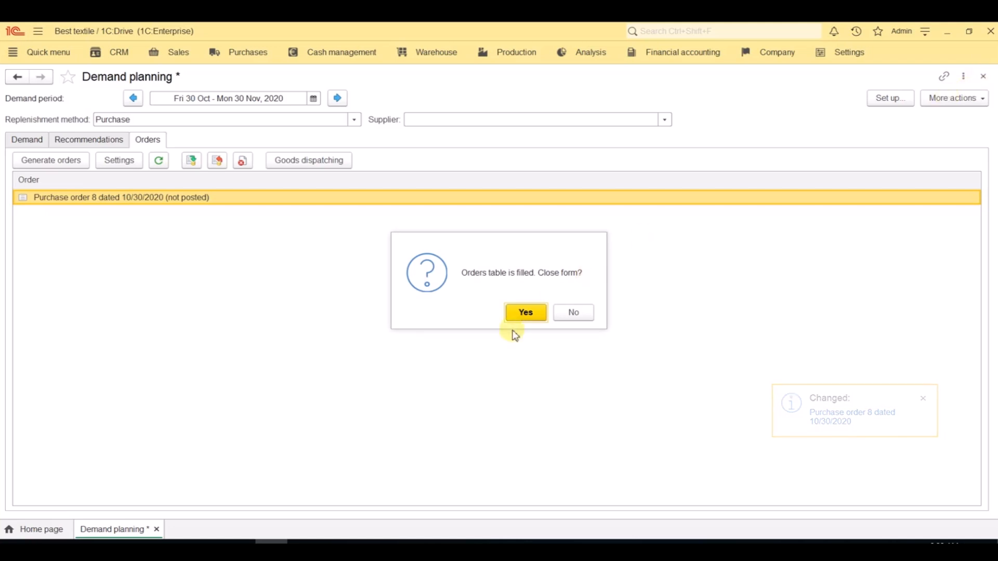
click(524, 313)
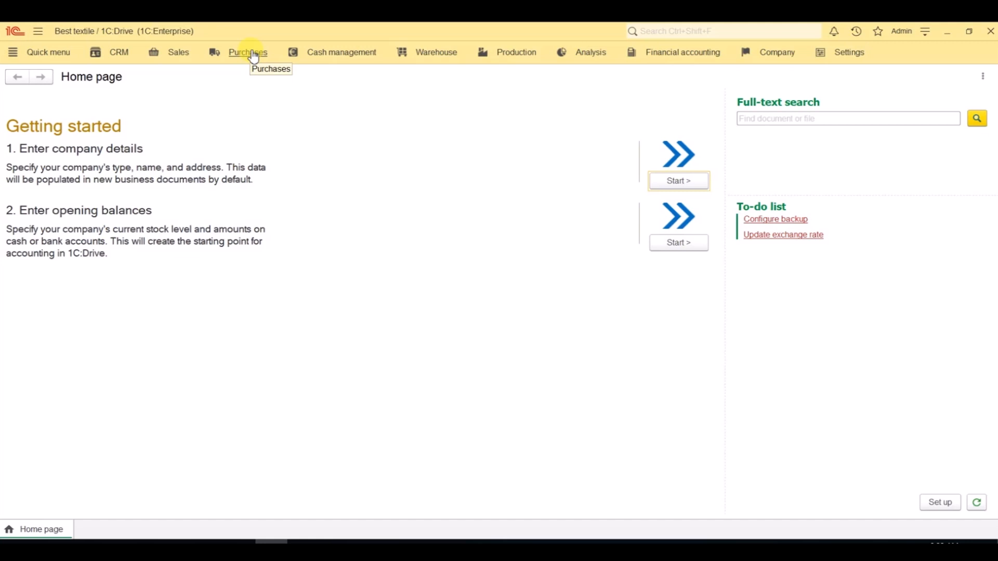
Step: Examine the purchase orders list and the expected purchase orders among the supplier invoices, and close the lists
click(248, 53)
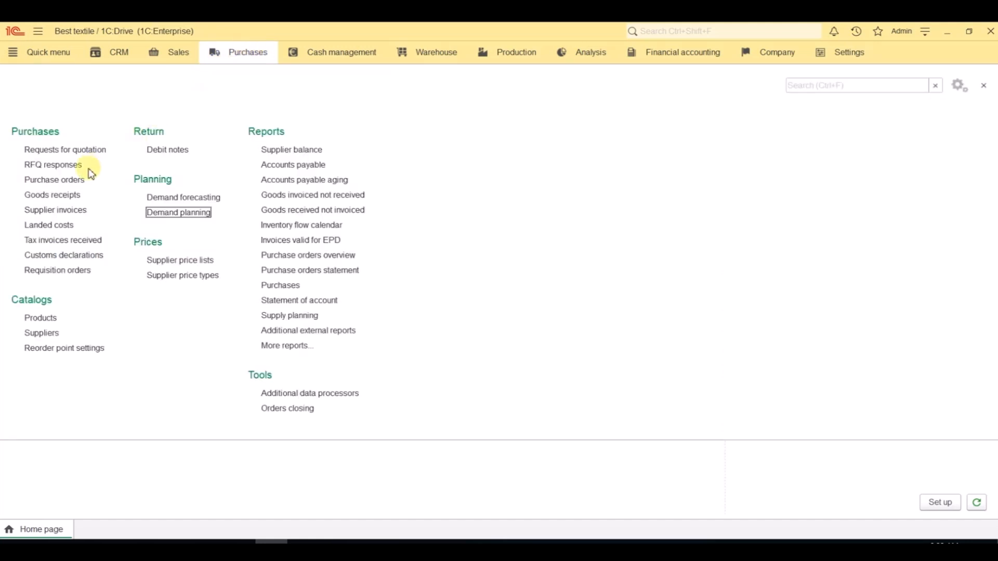
click(78, 180)
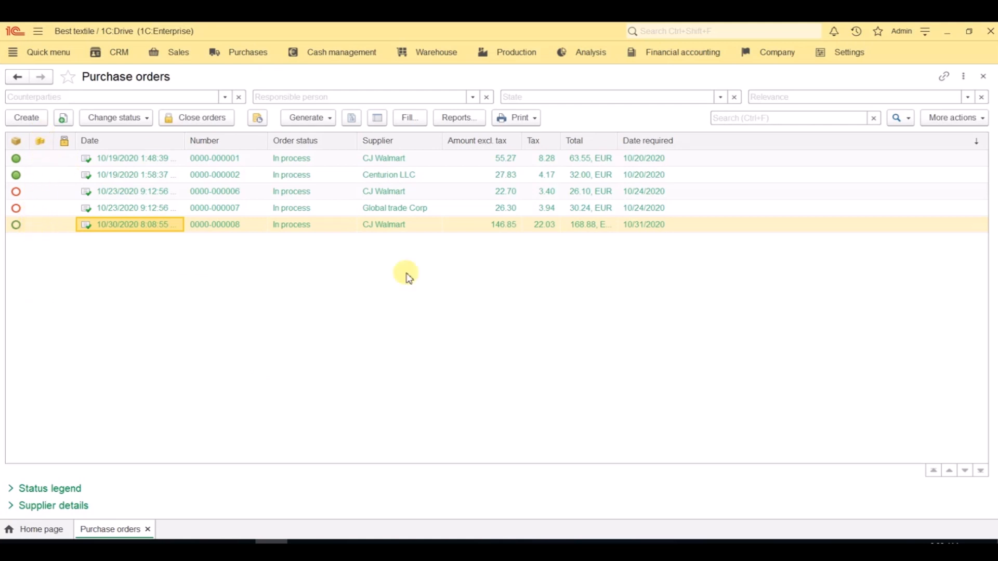
click(236, 56)
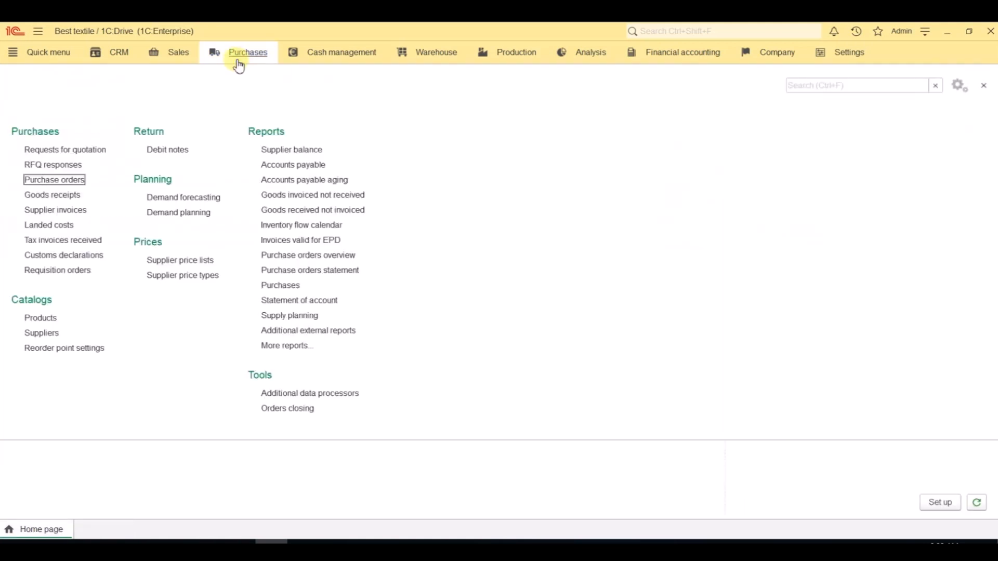
click(62, 211)
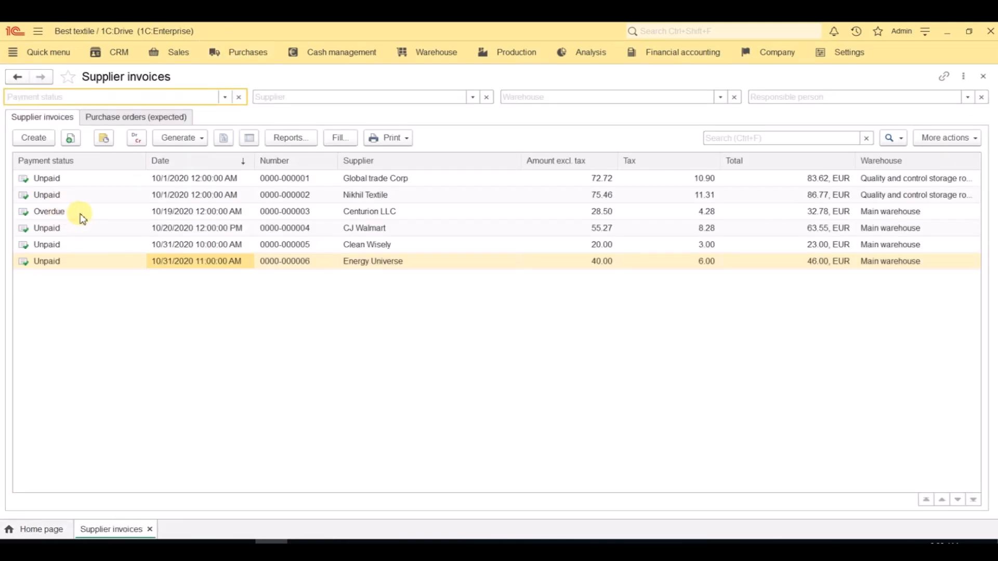
click(148, 119)
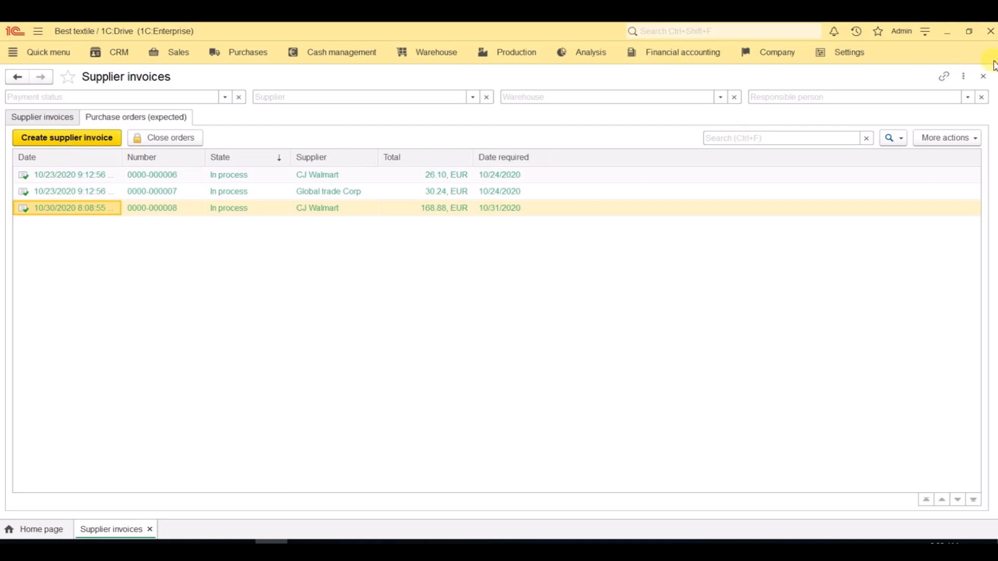
click(987, 83)
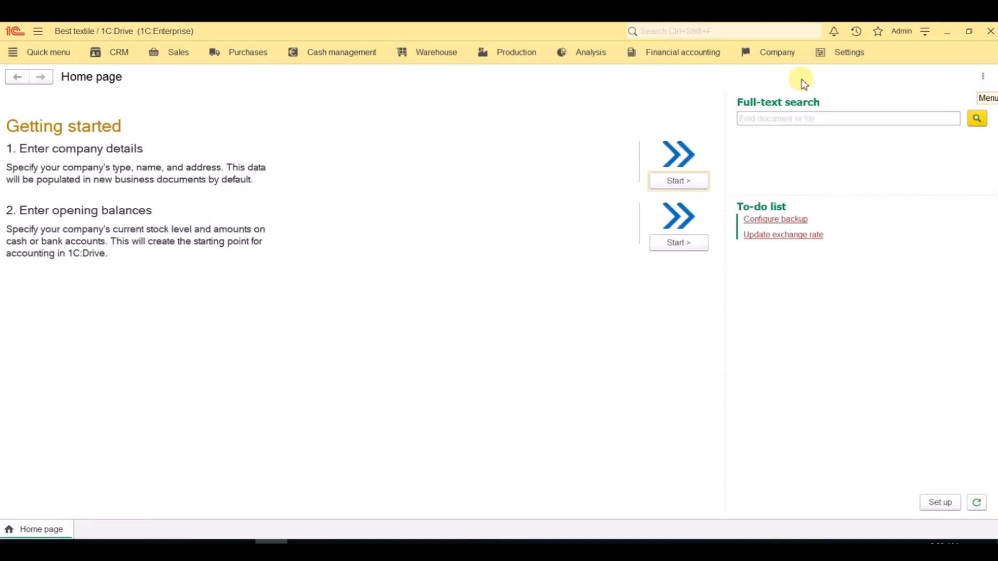
Step: Generate the Available stock report from the warehouse reports, examine the stock per variant, and close it
click(436, 60)
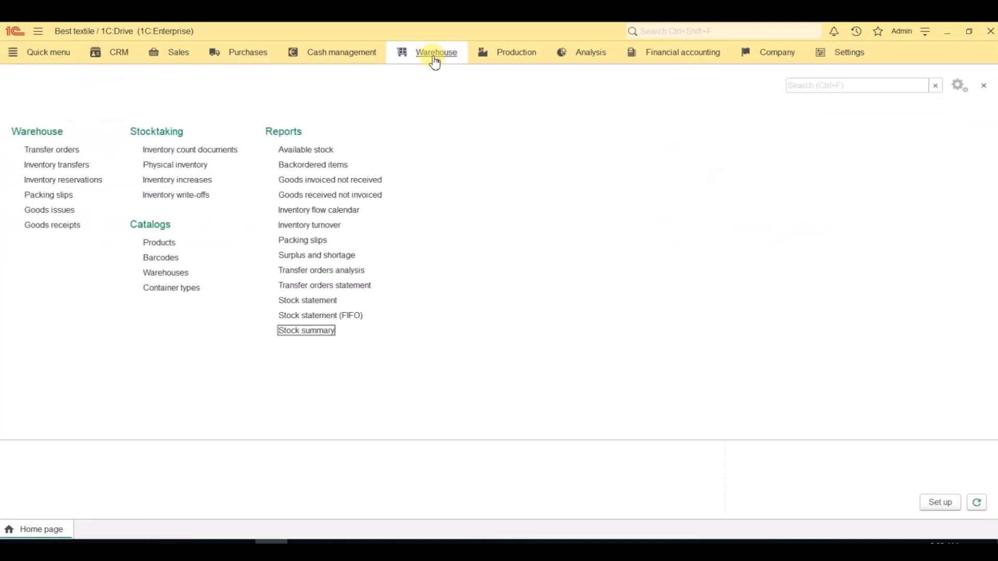
click(322, 155)
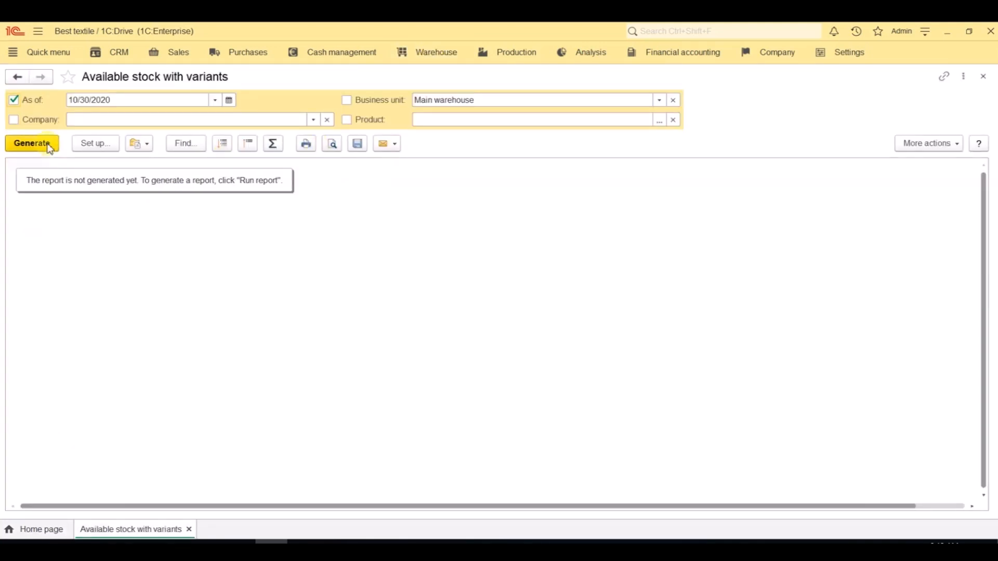
click(49, 147)
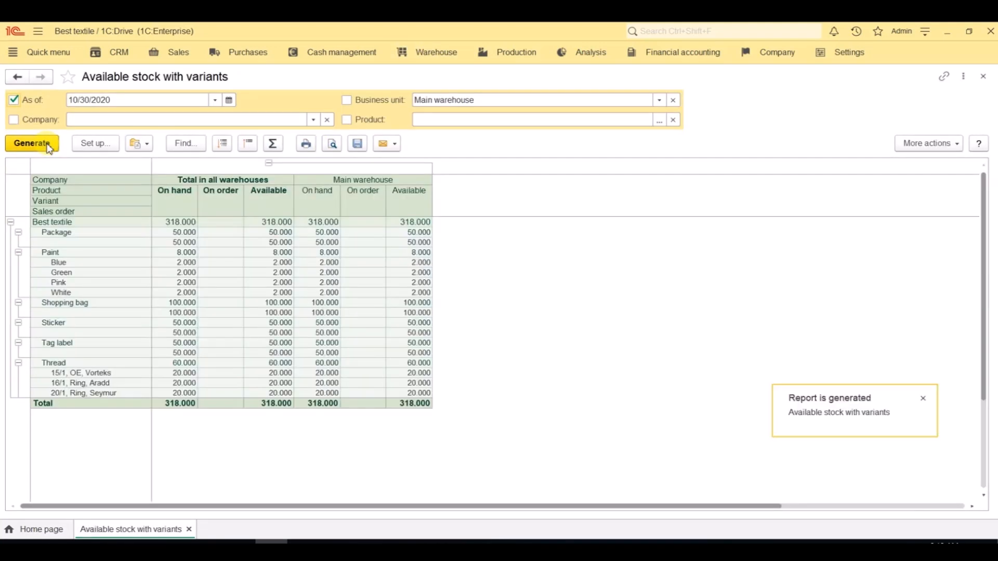
click(983, 76)
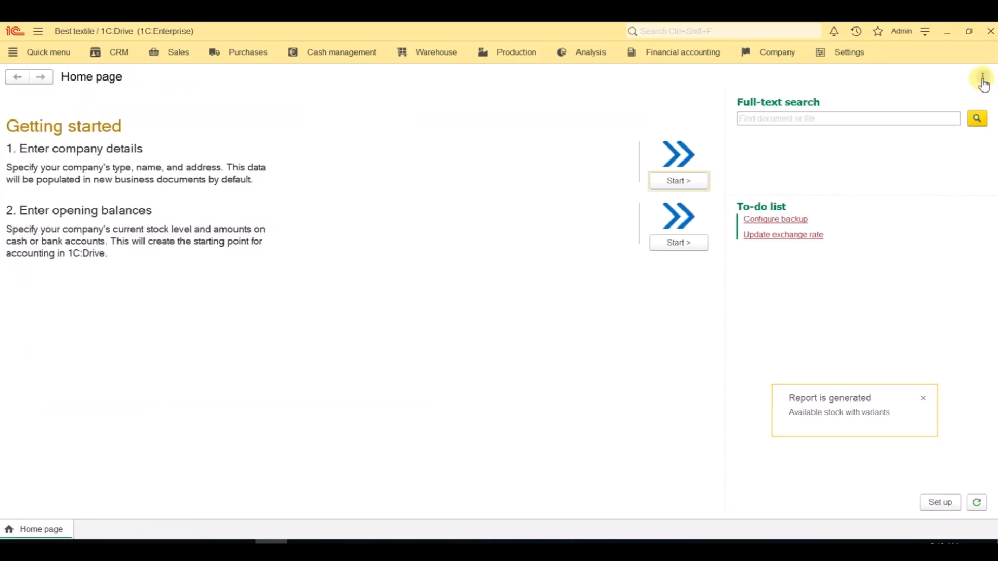
Step: Generate the Stock summary report for the main warehouse, examine the movements down to the total, and close it
click(460, 56)
click(317, 332)
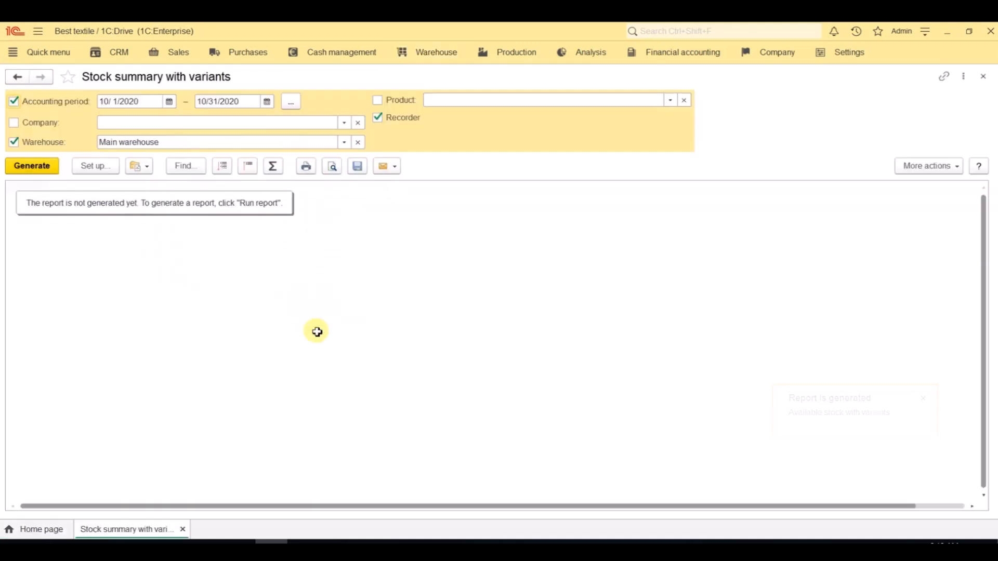
click(43, 166)
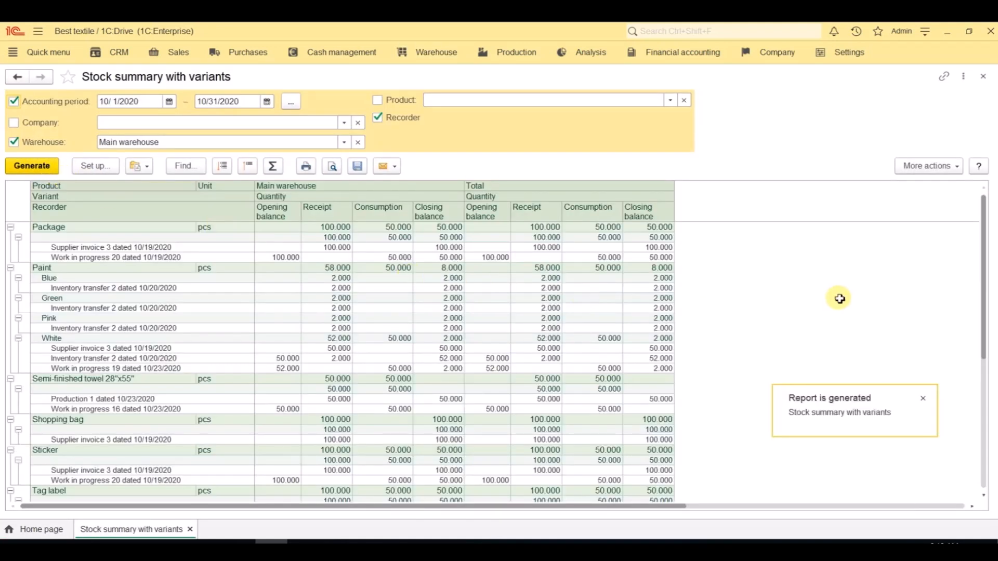
scroll(984, 288, down, 8)
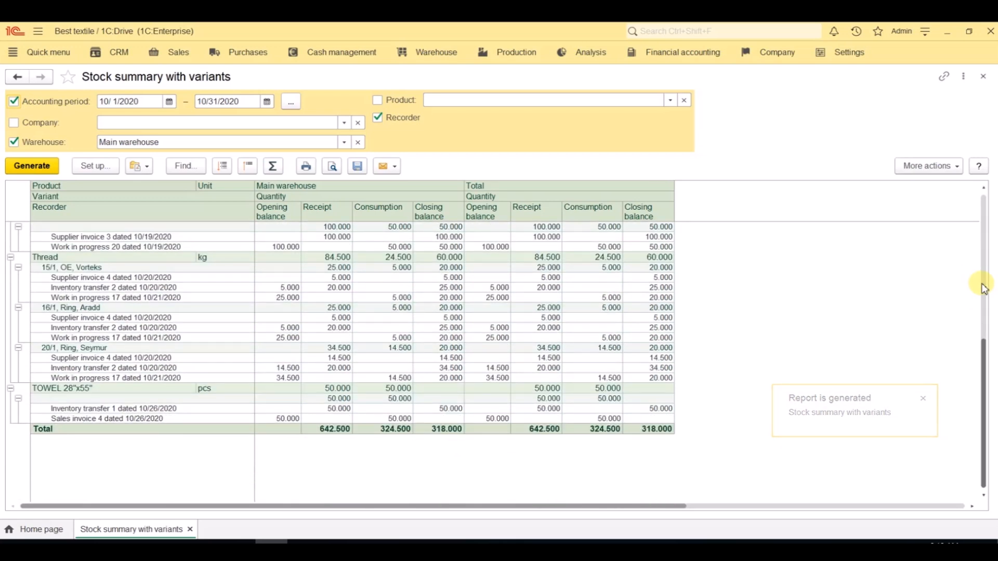
click(983, 76)
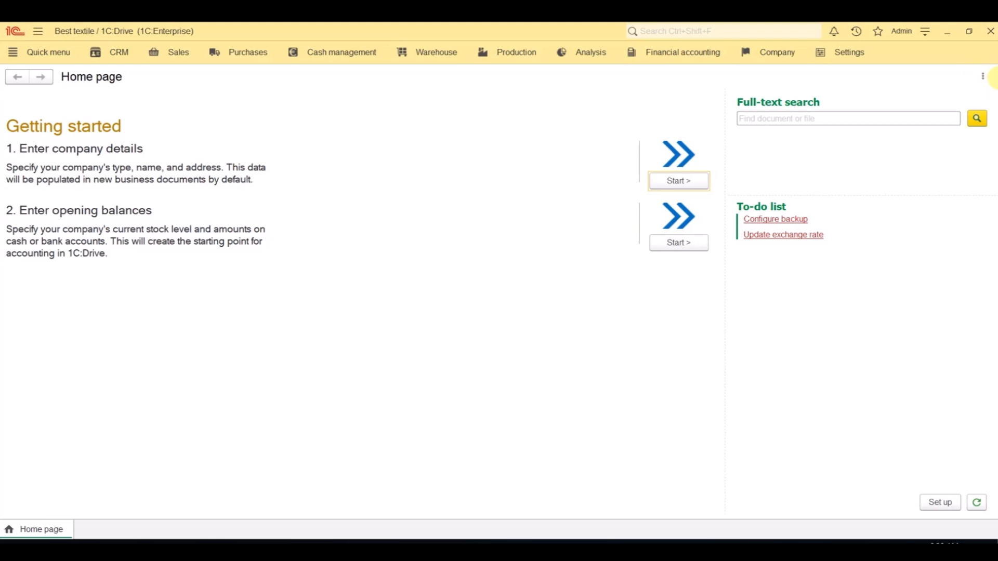
Step: Examine the warping work in progress of the 10/20/2020 production order in Work in progress management, and close both
click(500, 66)
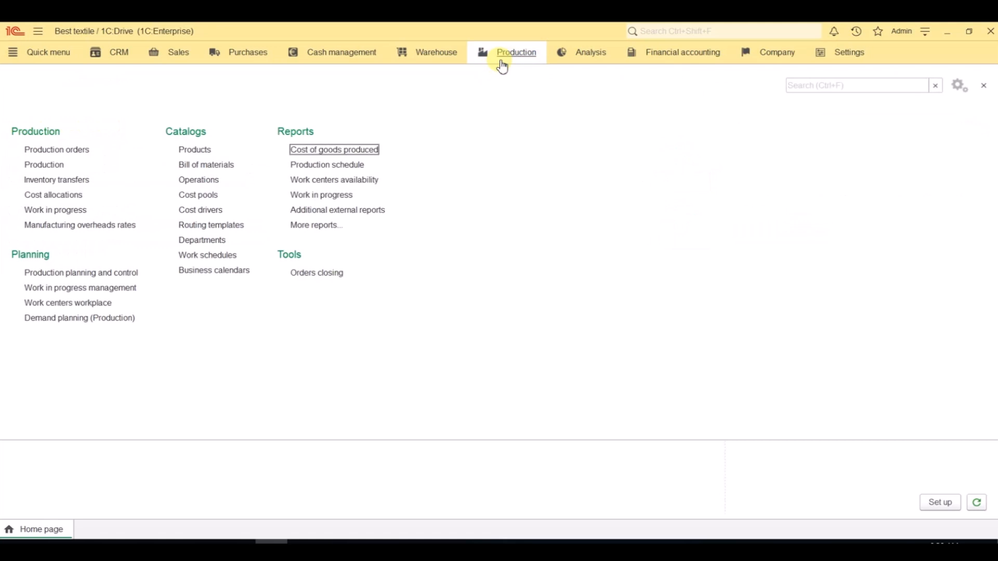
click(65, 289)
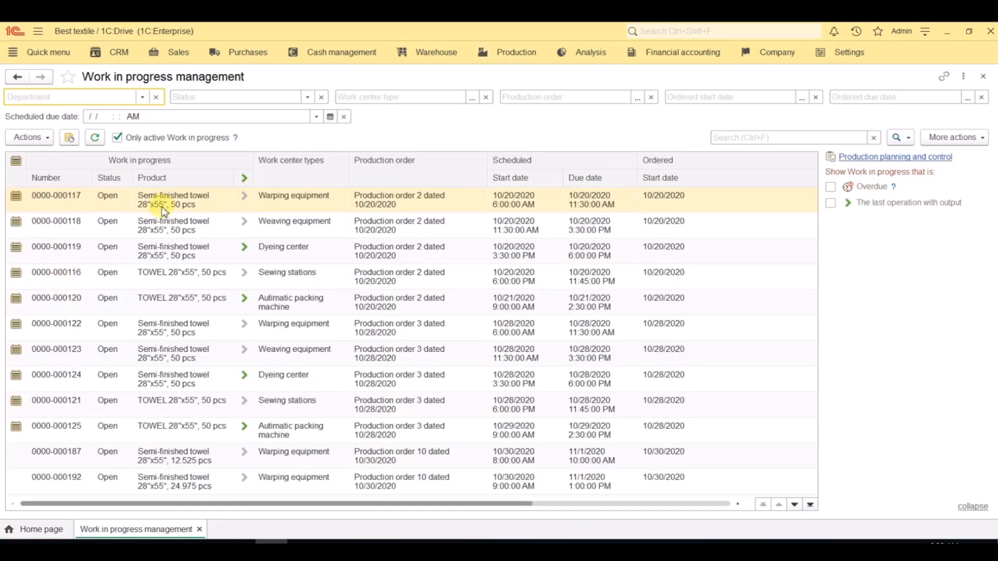
double_click(177, 202)
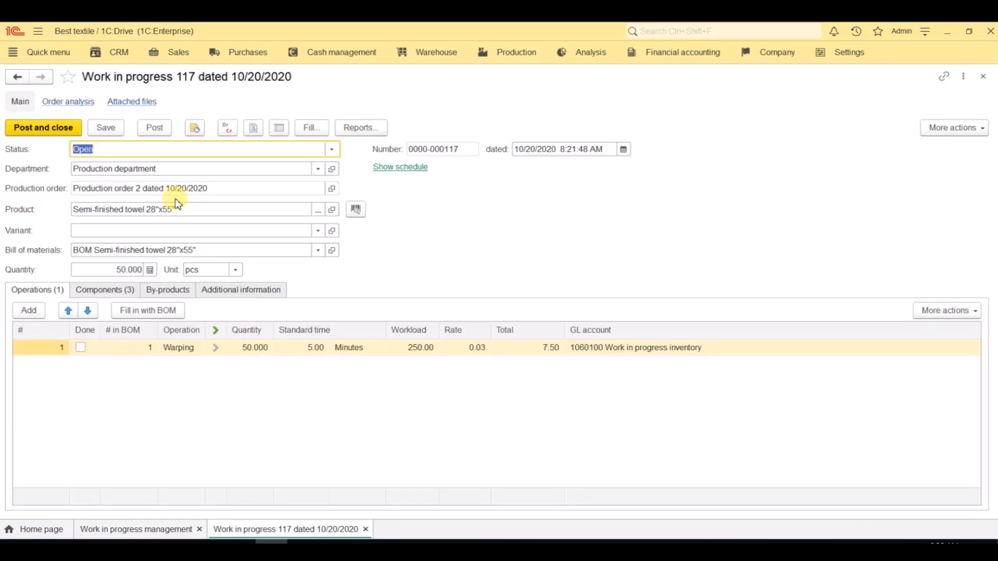
click(983, 77)
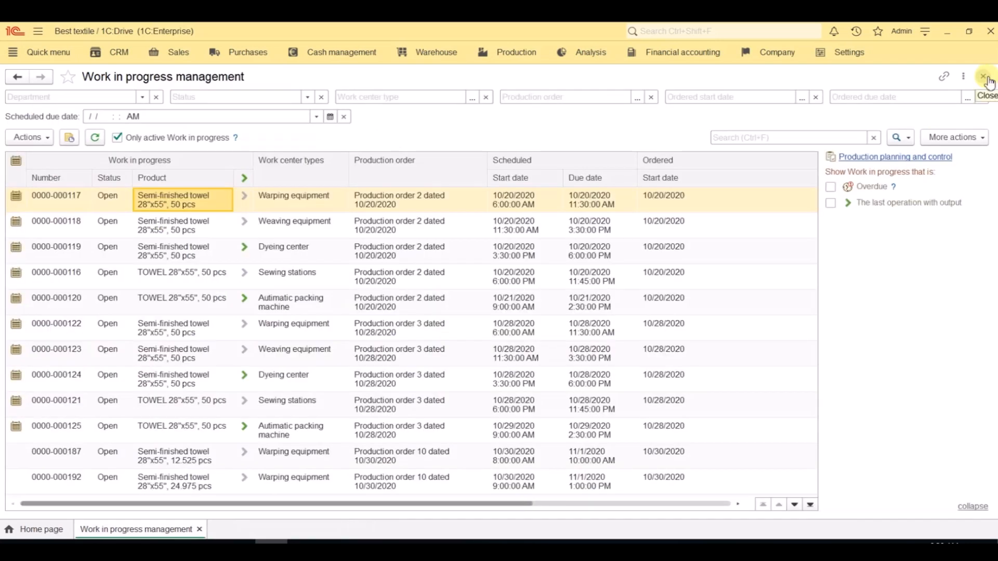
click(987, 79)
Step: Examine the production document for TOWEL 28"x55" dated 10/26/2020, and close it together with the Production list
click(518, 51)
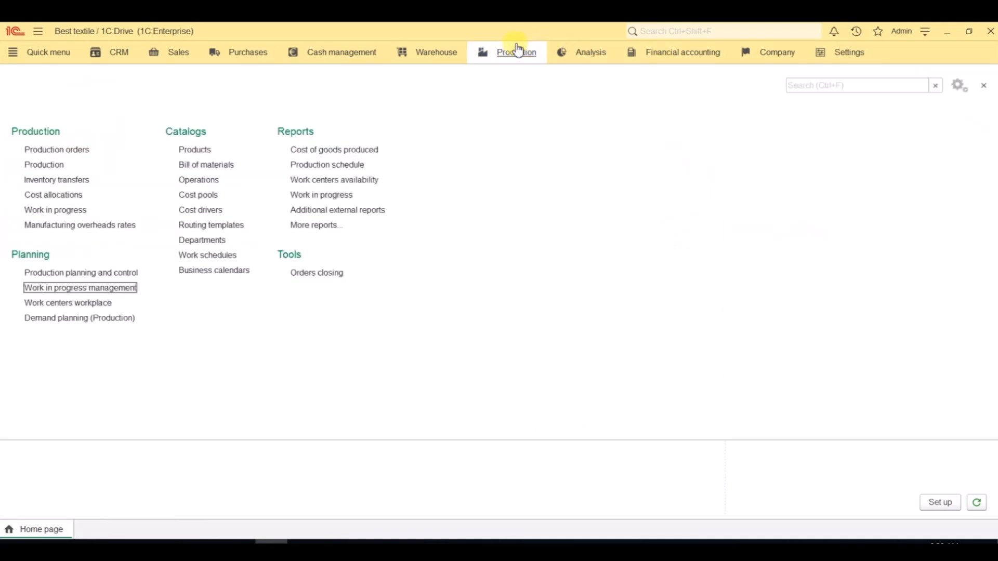
click(62, 166)
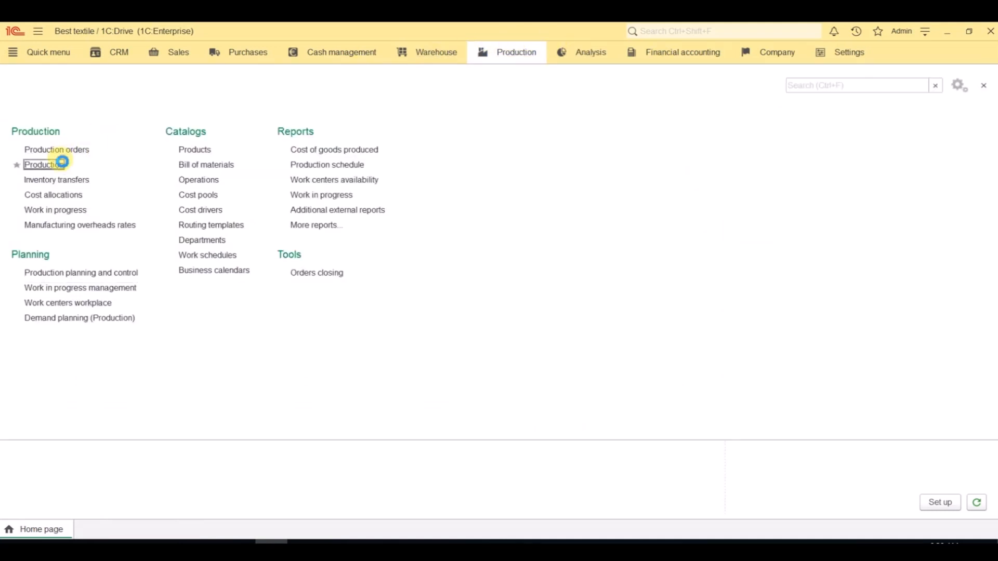
click(82, 187)
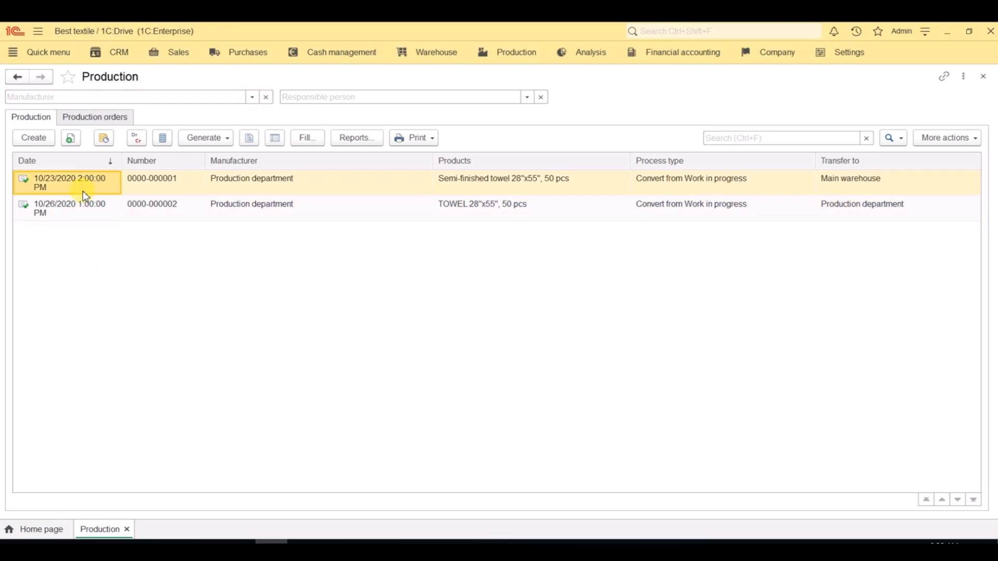
double_click(488, 208)
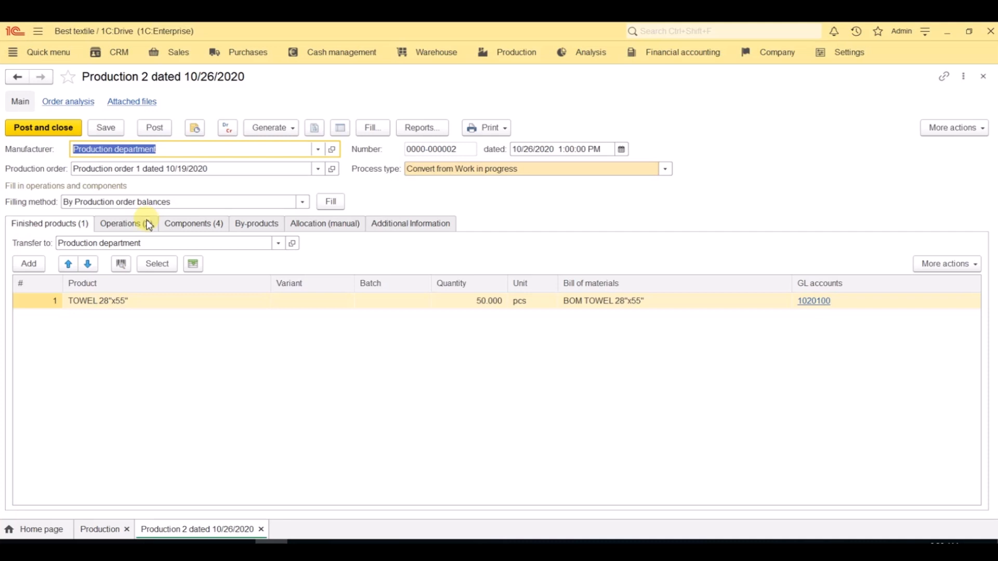
click(982, 77)
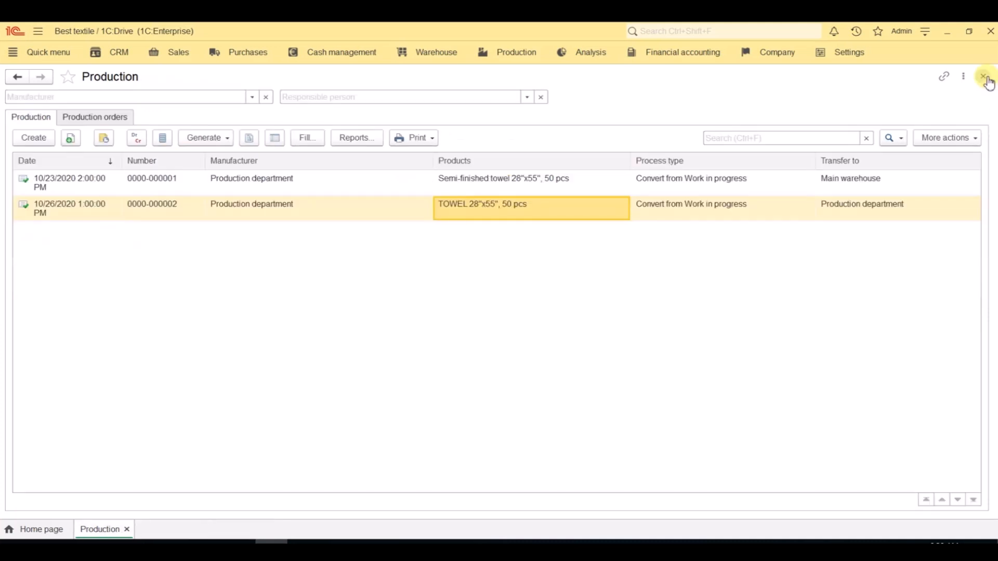
click(984, 77)
Step: Generate the Work in progress report from the production reports for 10/1/2020 to 11/30/2020, examine the amounts, and close it
click(501, 61)
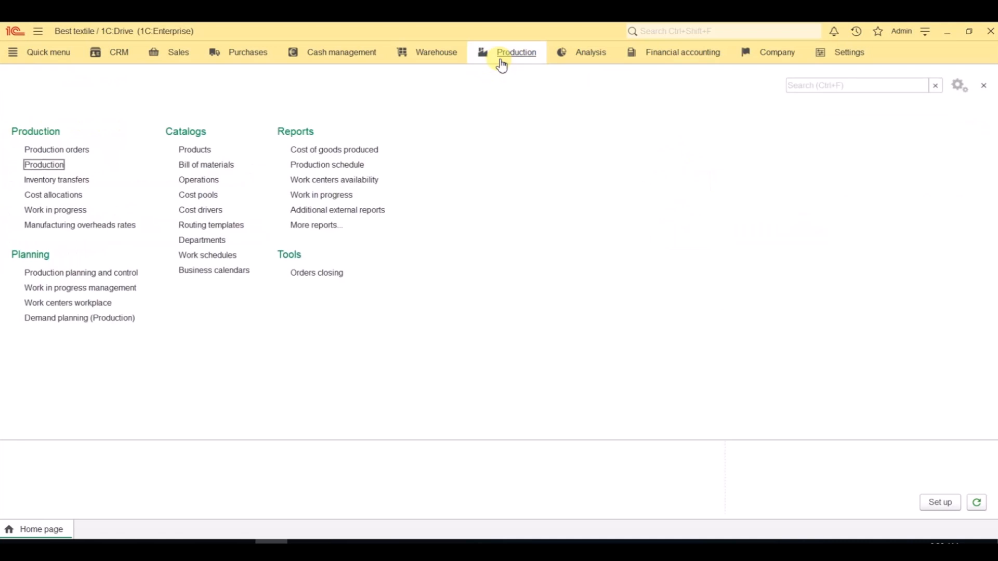
click(334, 195)
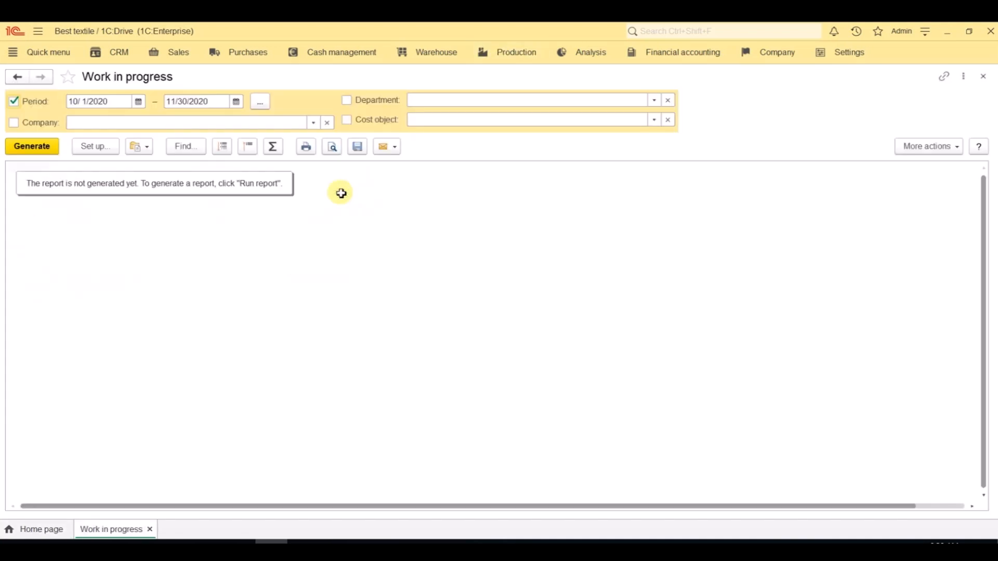
click(31, 148)
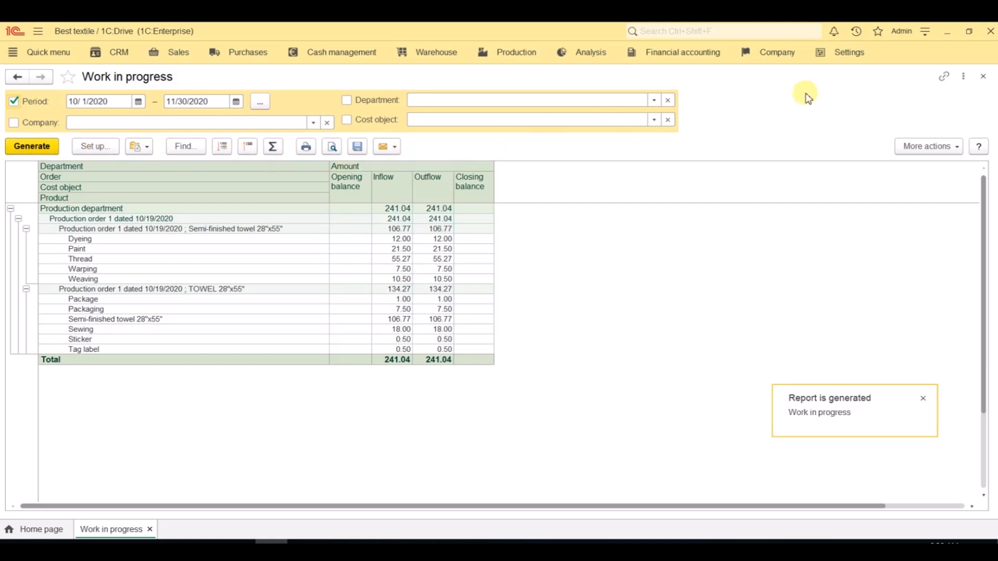
click(983, 76)
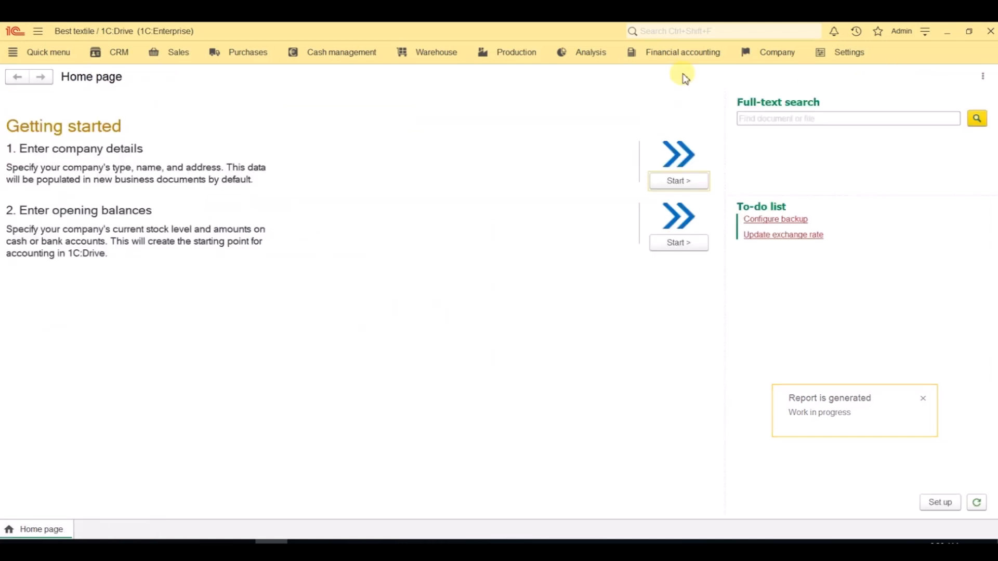
Step: Generate the Cost of goods produced report for 10/1/2020 to 10/31/2020, examine the component and operation costs, and close it
click(538, 63)
click(345, 149)
click(23, 151)
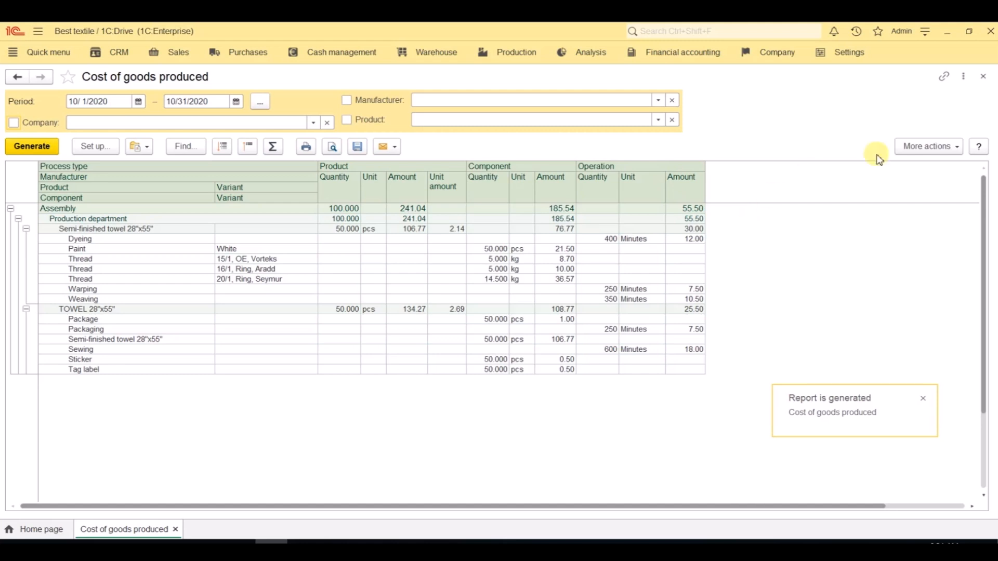
click(984, 78)
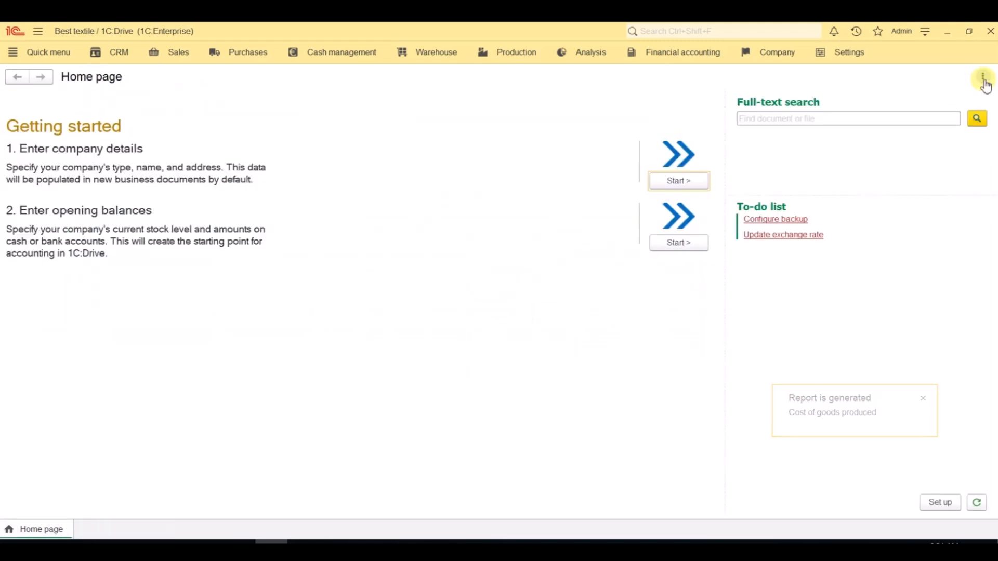
Step: Examine the production document for Semi-finished towel 28"x55" dated 10/23/2020 in the Production list, and close the document
click(533, 60)
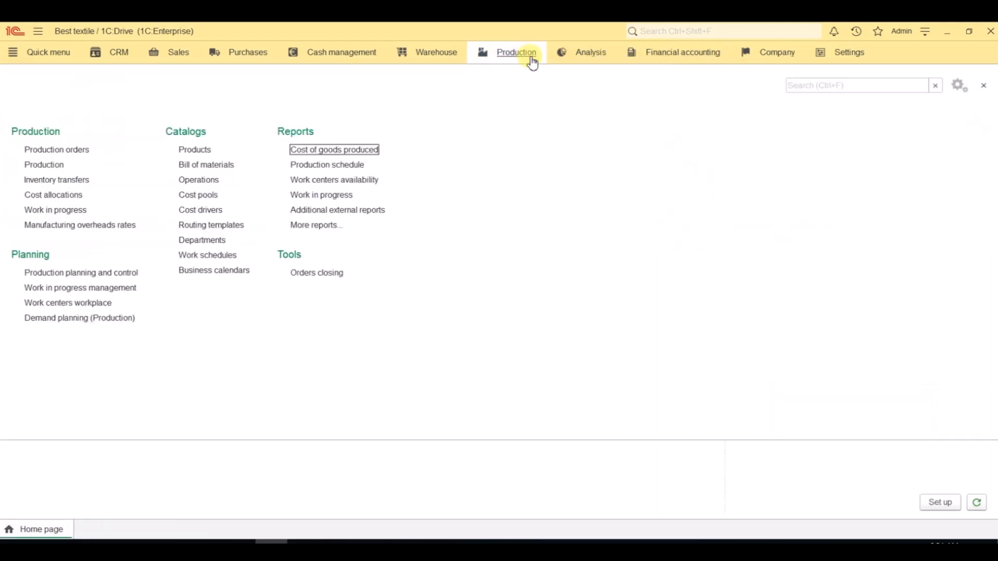
click(45, 165)
double_click(141, 182)
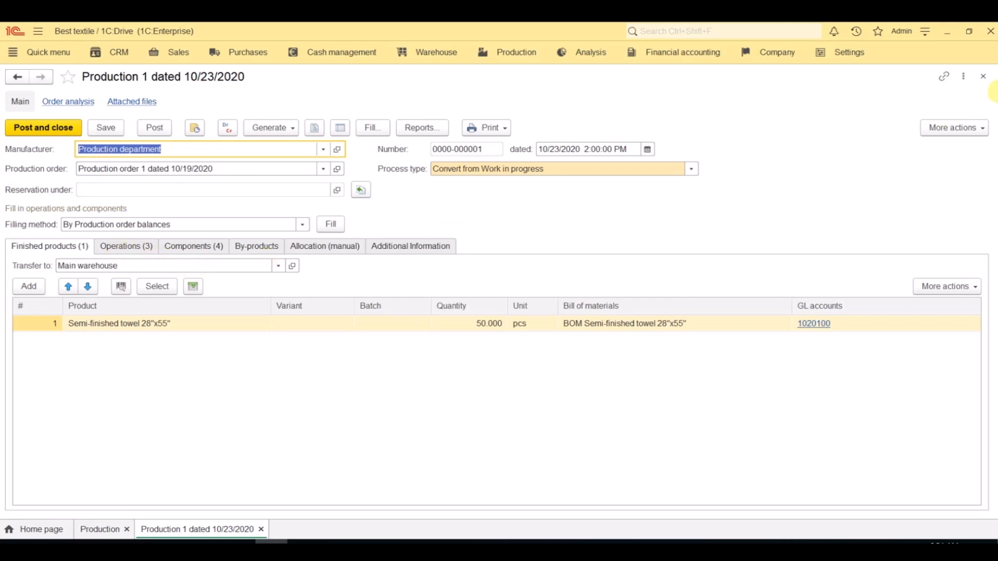
click(983, 77)
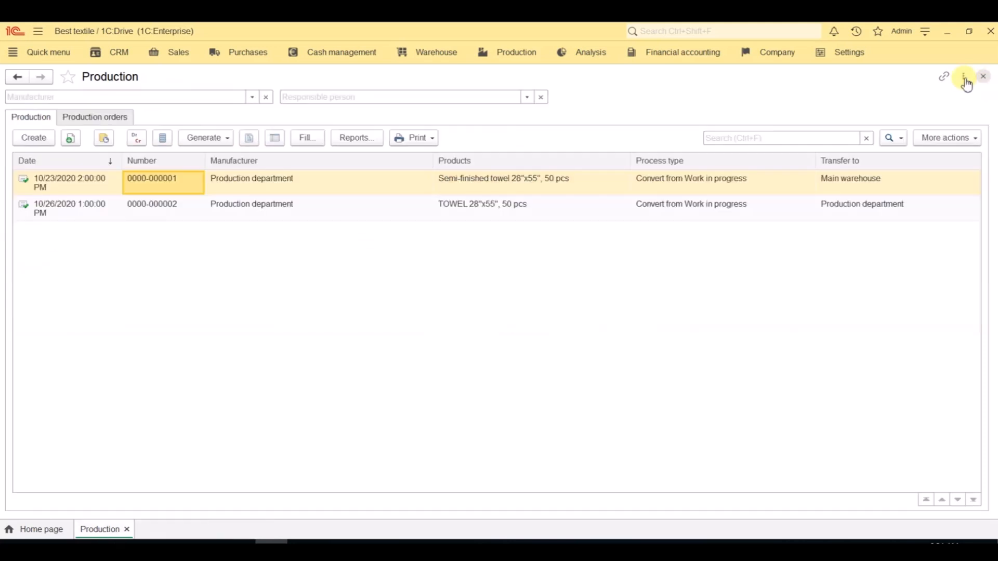
Step: Examine the inventory transfer among the related documents of the 10/26/2020 TOWEL 28"x55" production, and close all open documents and lists
double_click(388, 214)
click(314, 128)
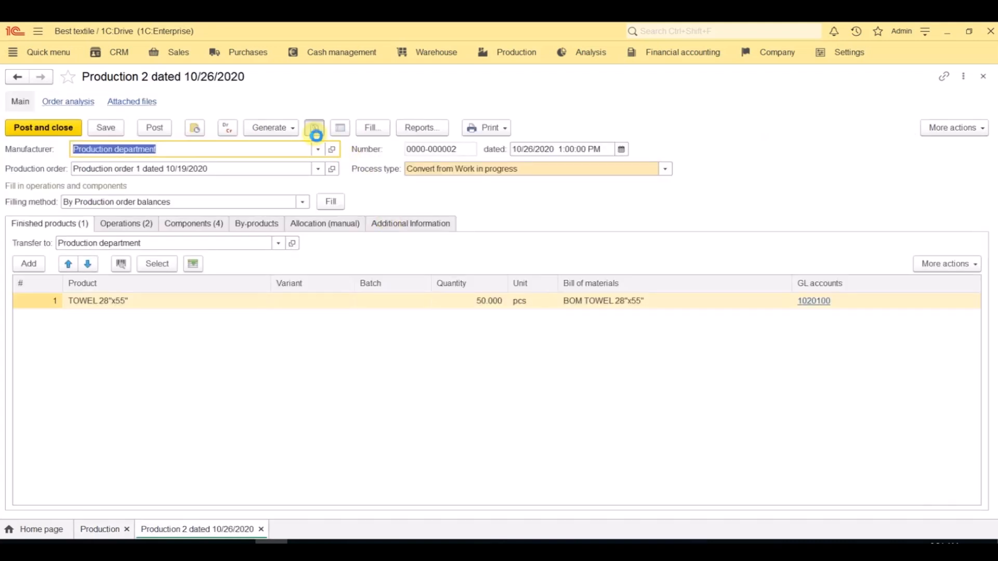
double_click(162, 170)
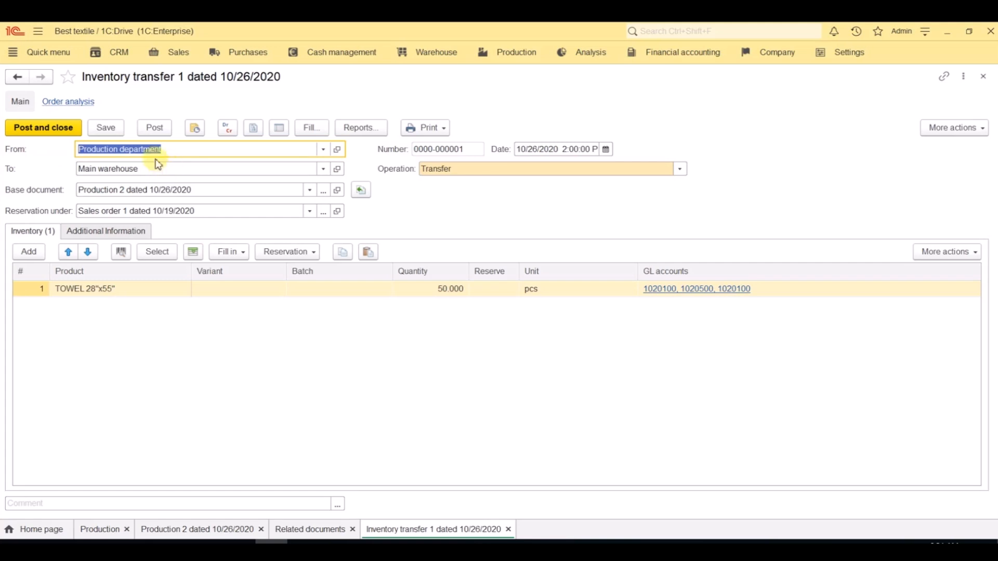
click(94, 237)
click(55, 237)
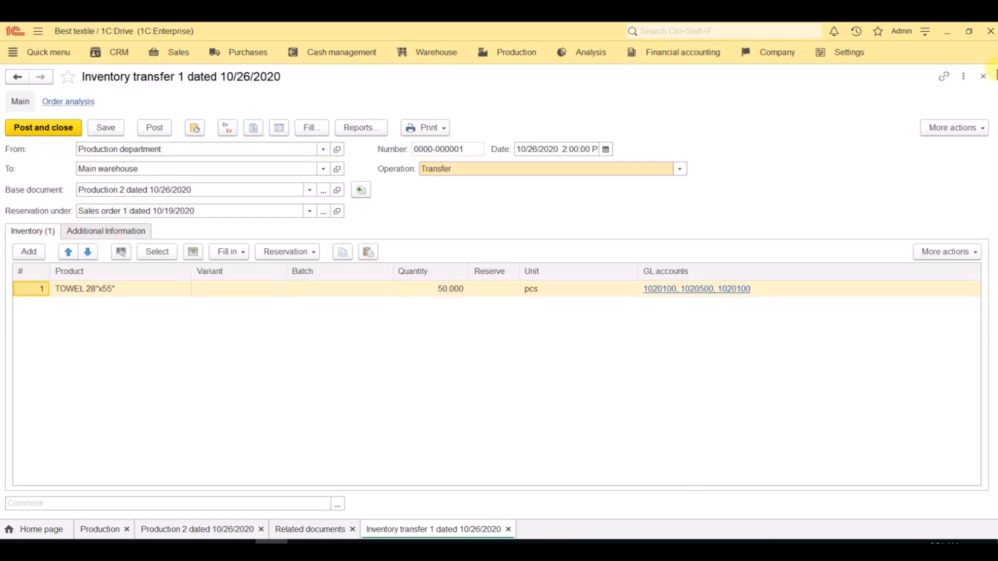
click(984, 77)
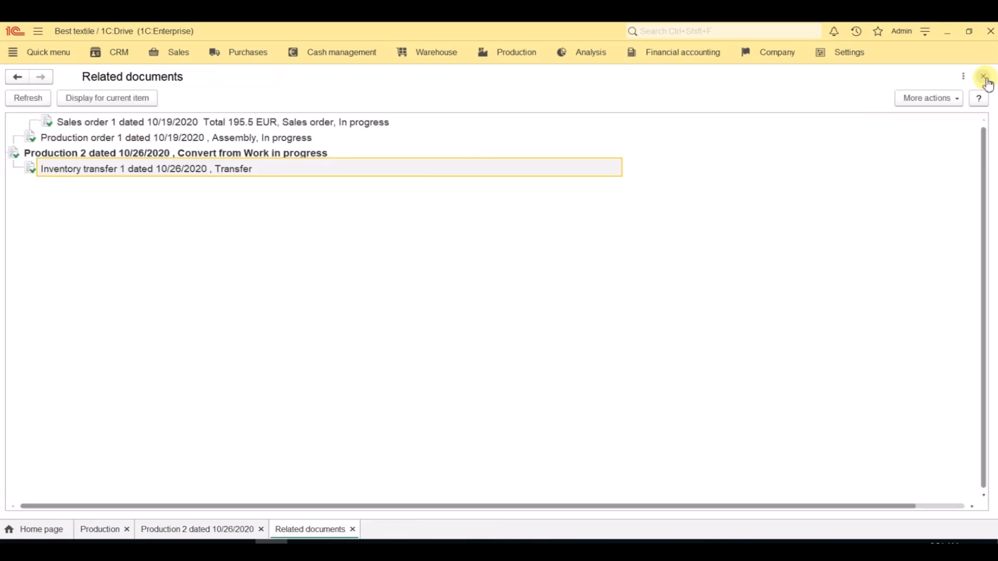
click(984, 76)
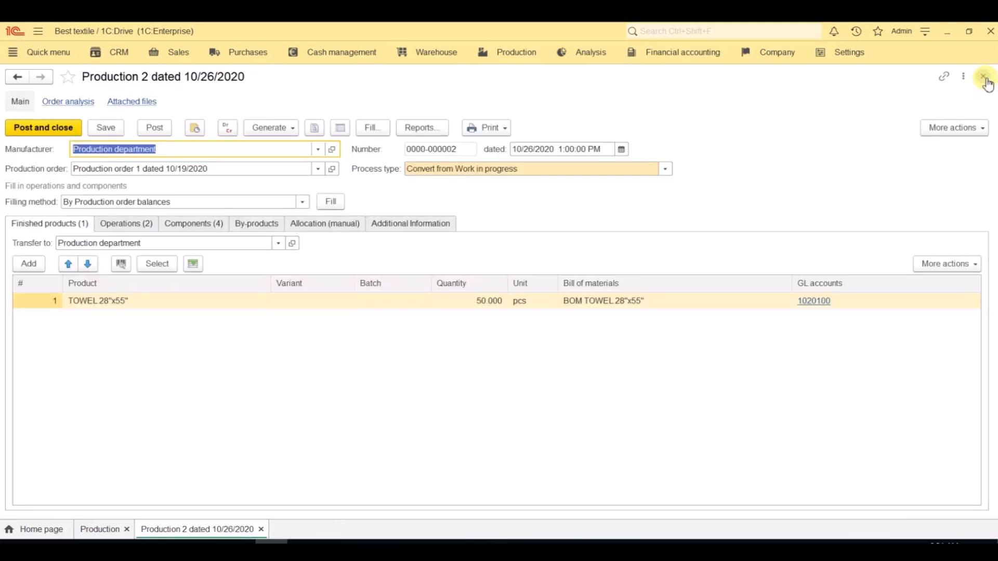
click(984, 77)
click(984, 77)
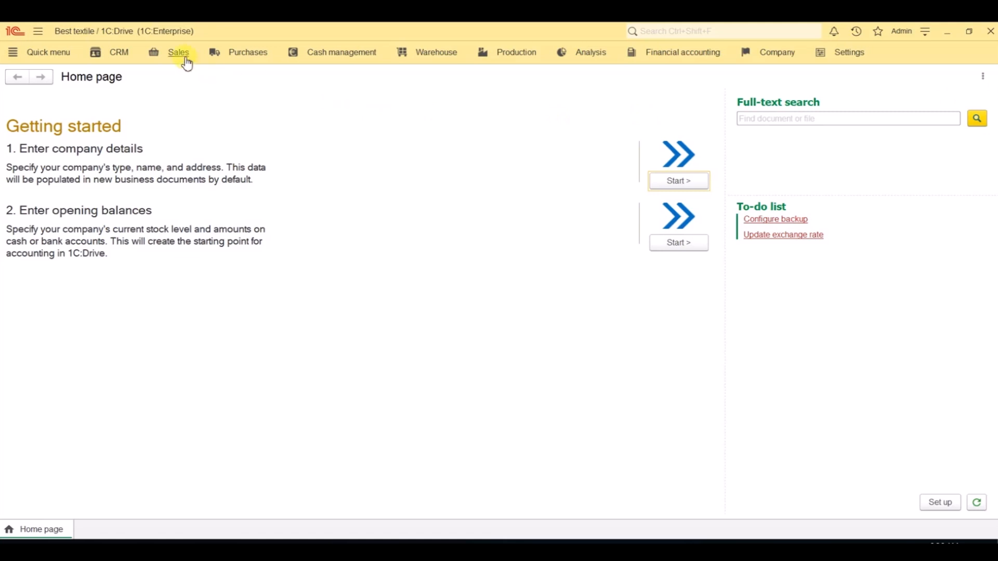
Step: Check the Goods dispatching settings and generate a sales invoice for the TOWEL 28"x55" line of the 10/19/2020 sales order
click(187, 63)
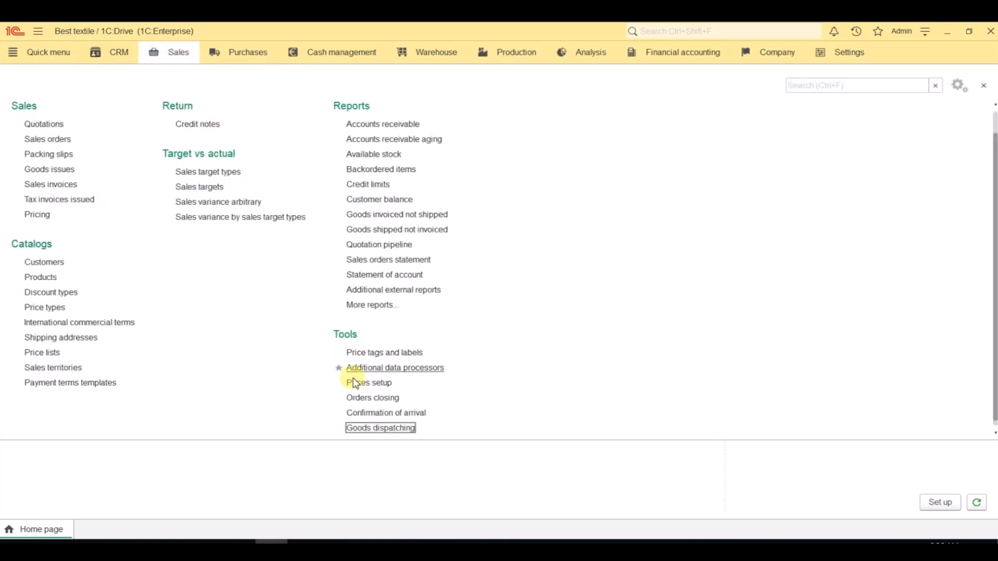
click(384, 428)
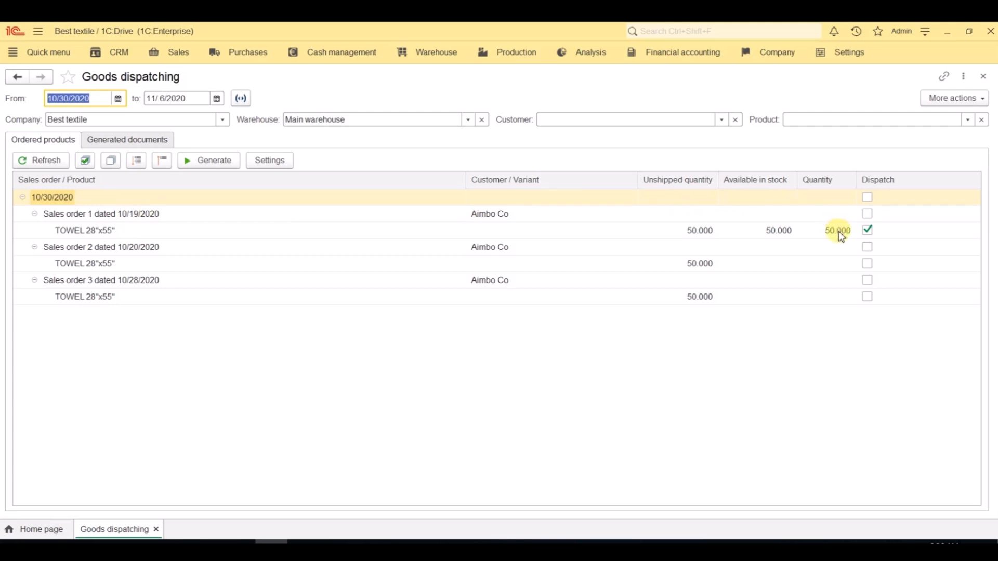
click(280, 163)
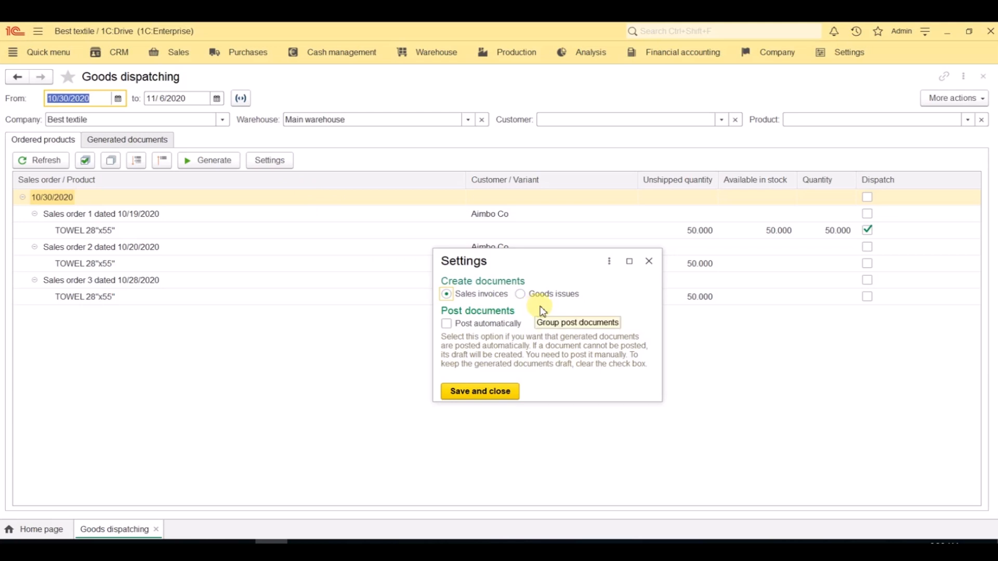
click(649, 263)
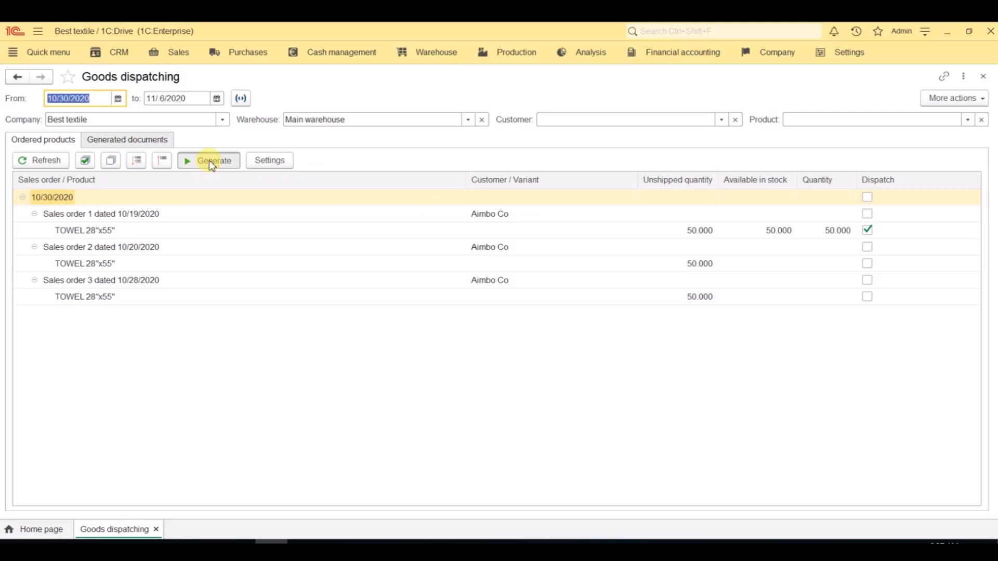
click(167, 146)
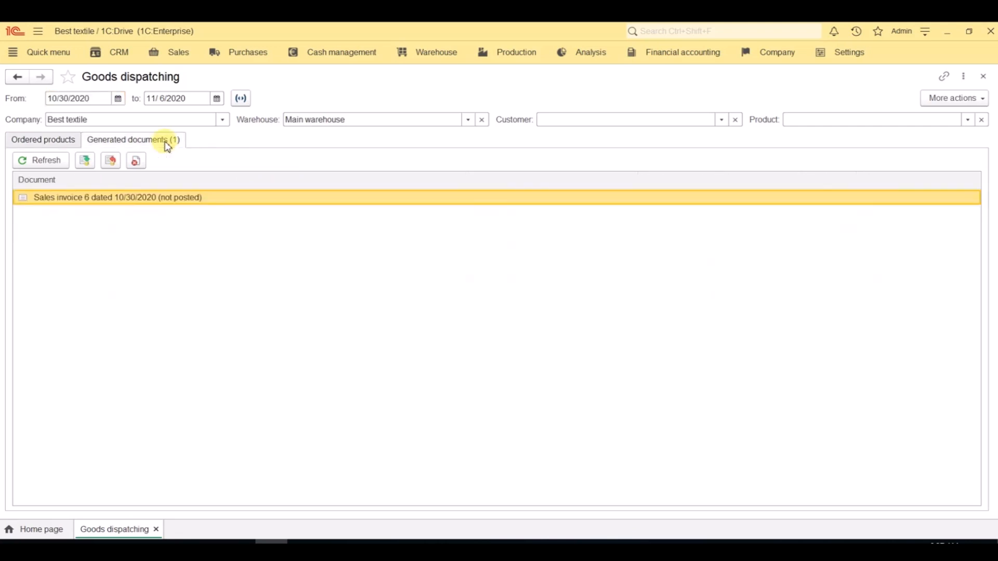
Step: Review and post the generated Aimbo Co sales invoice dated 10/30/2020, and close Goods dispatching
double_click(151, 199)
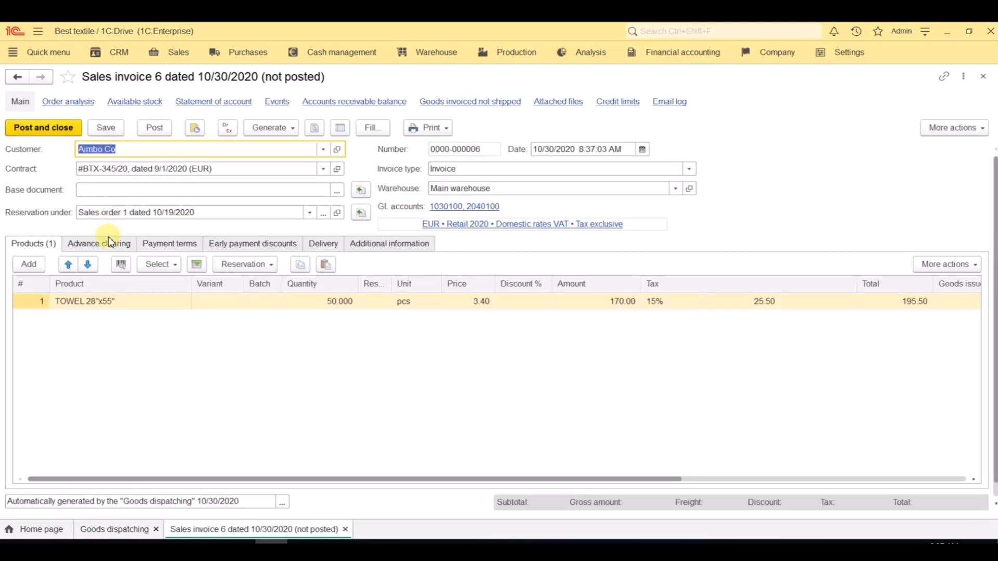
click(63, 134)
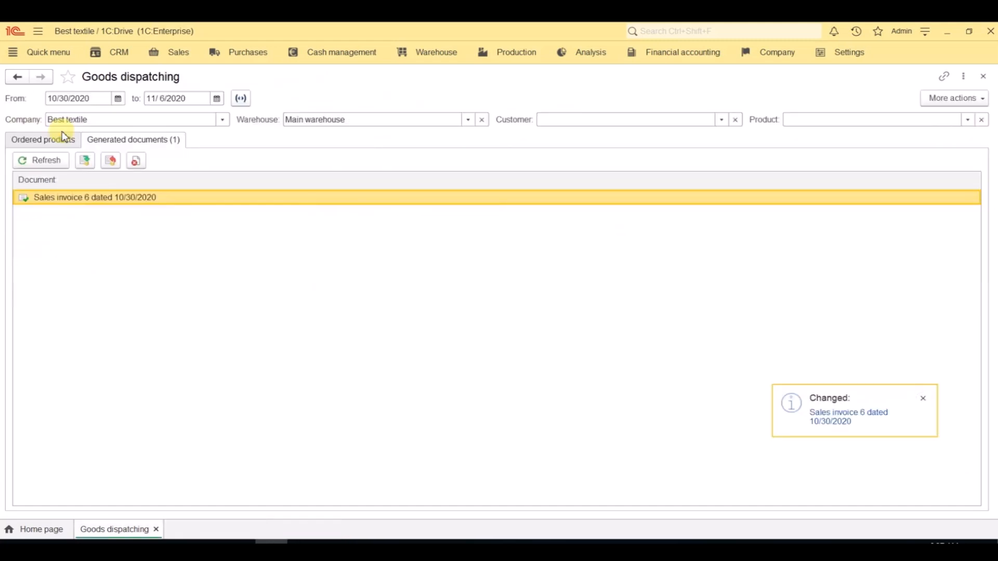
click(984, 78)
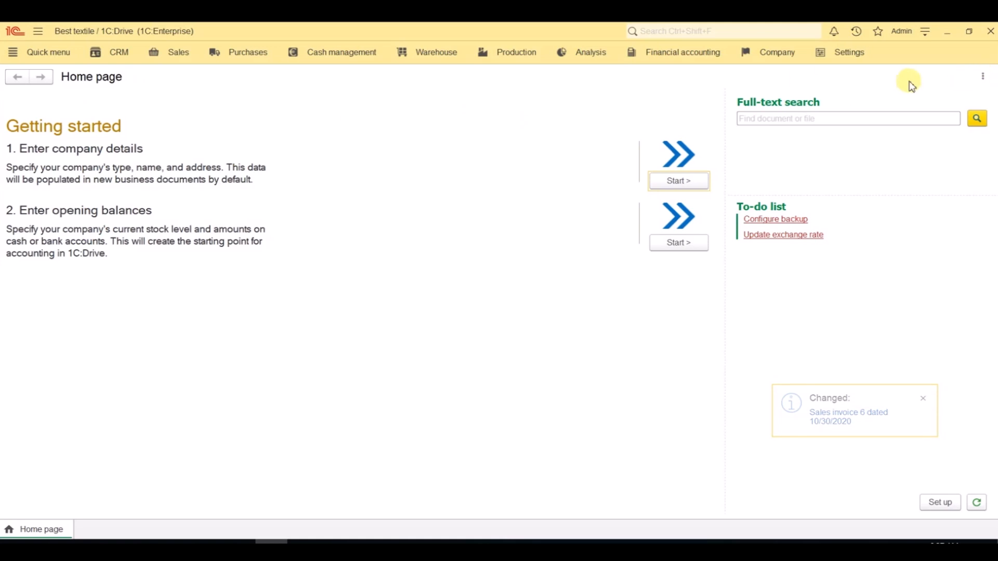
Step: Generate a bank receipt from the unpaid Aimbo Co sales invoice in the Sales invoices list, post it, and close it
click(182, 58)
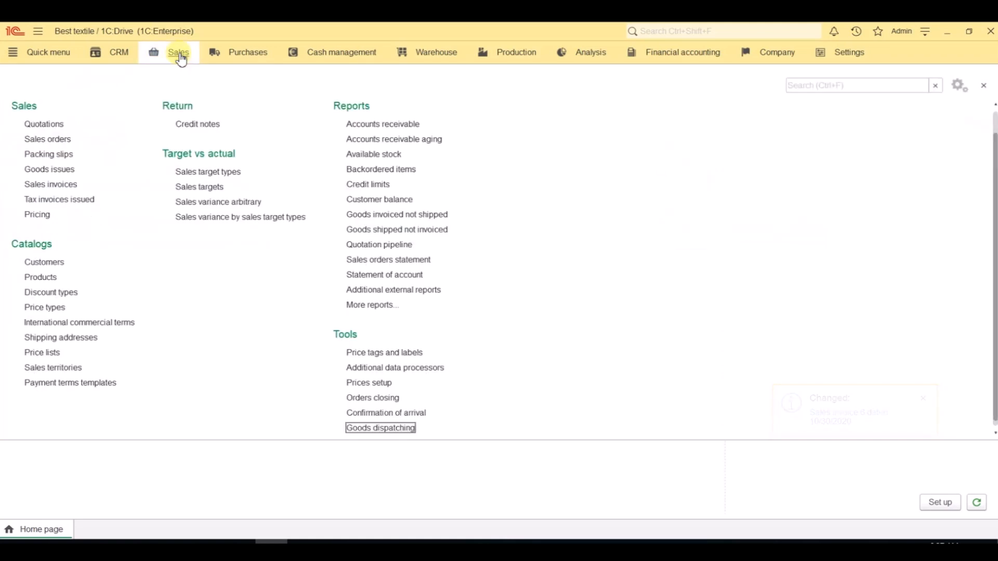
click(68, 187)
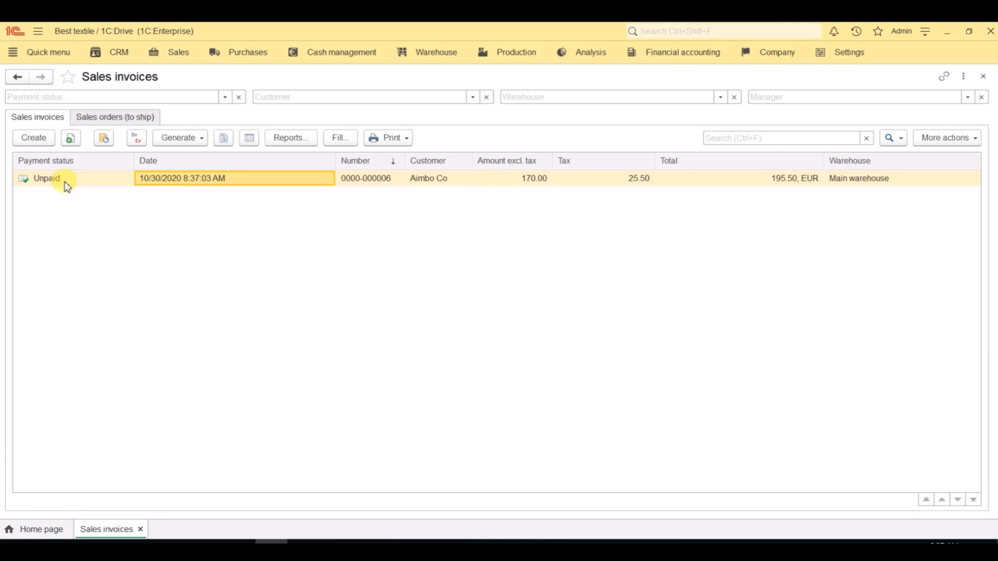
click(68, 186)
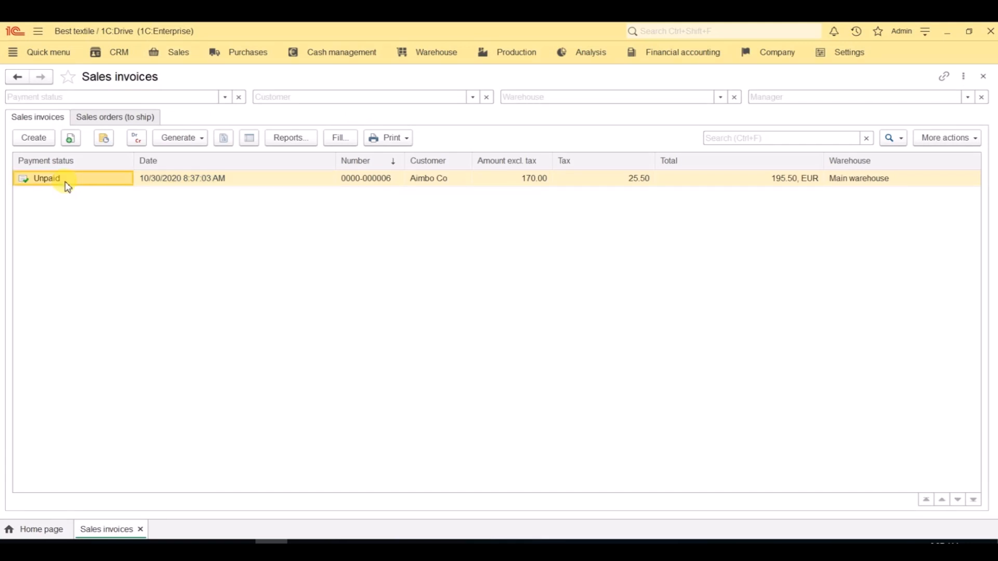
click(187, 141)
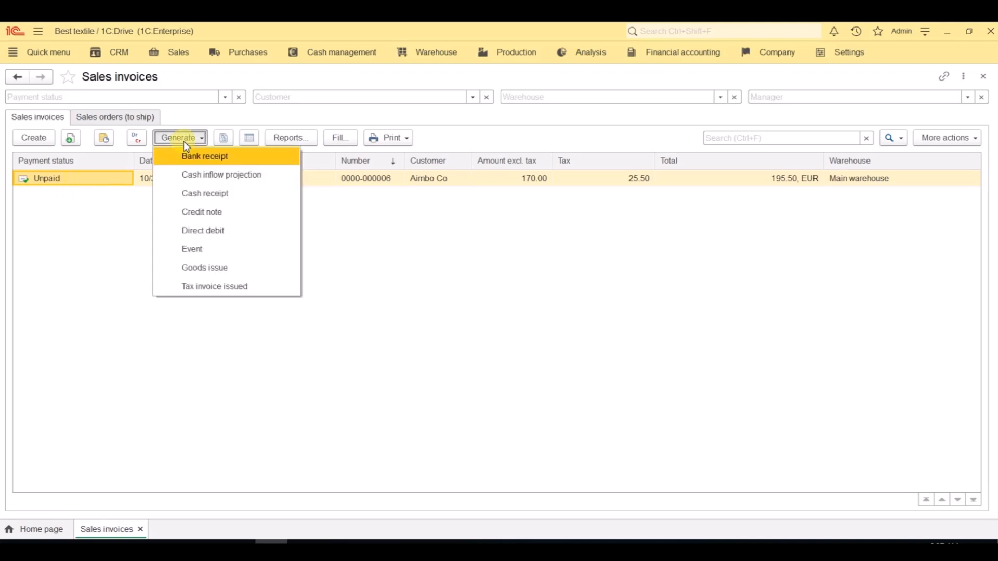
click(194, 165)
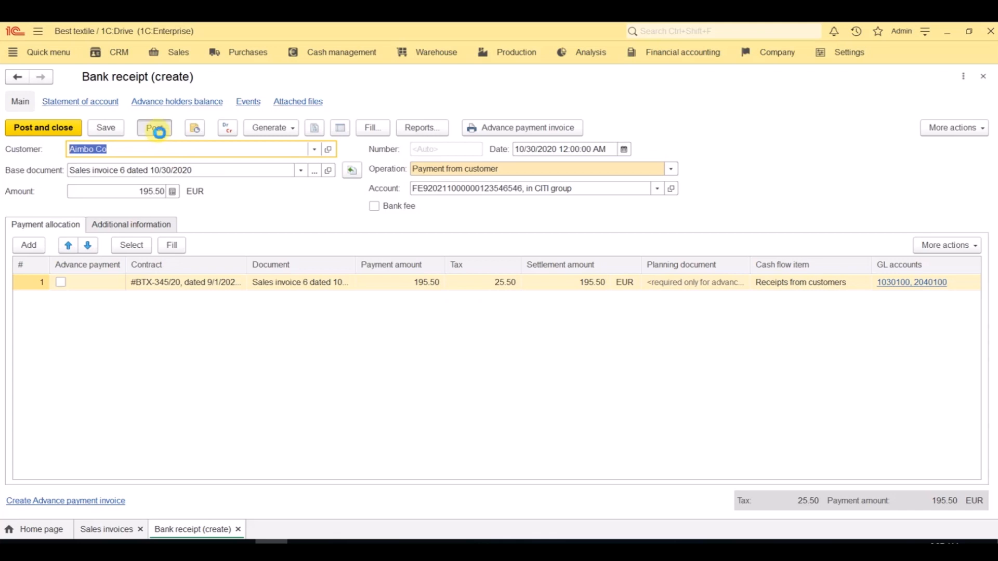
click(157, 130)
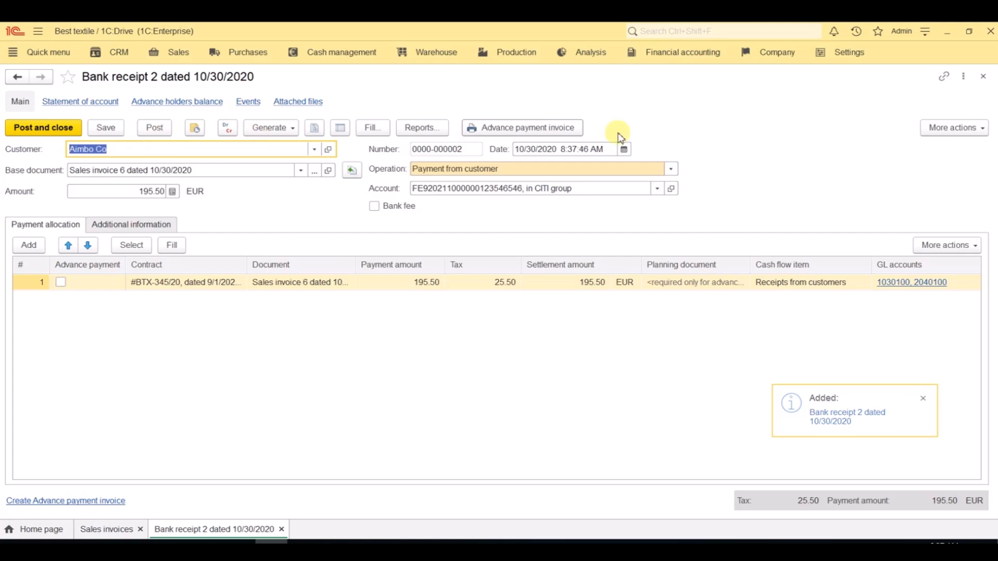
click(984, 77)
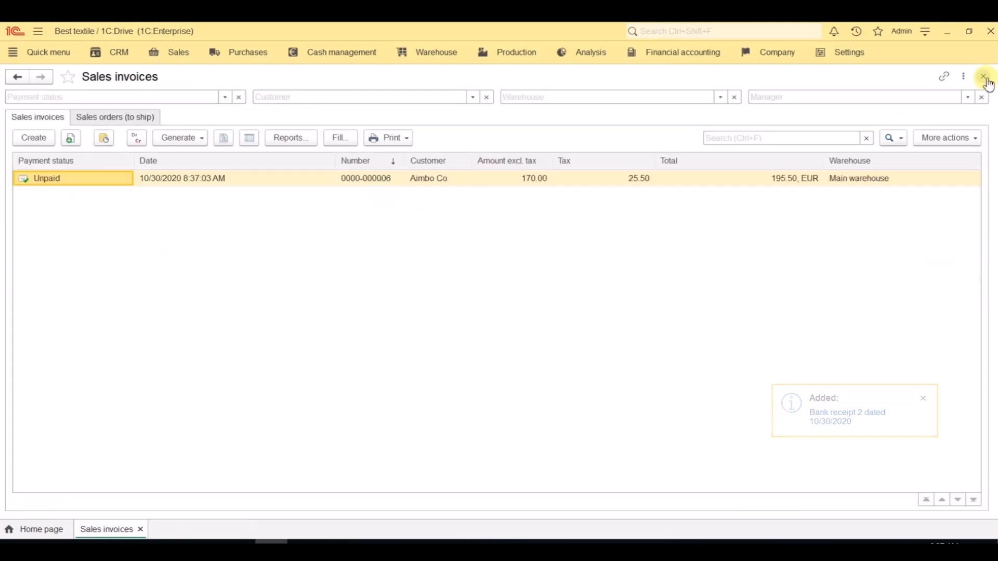
Step: Close the Sales invoices list and generate the Income and expenses by sales orders report for 10/1/2020 – 10/30/2020
click(984, 77)
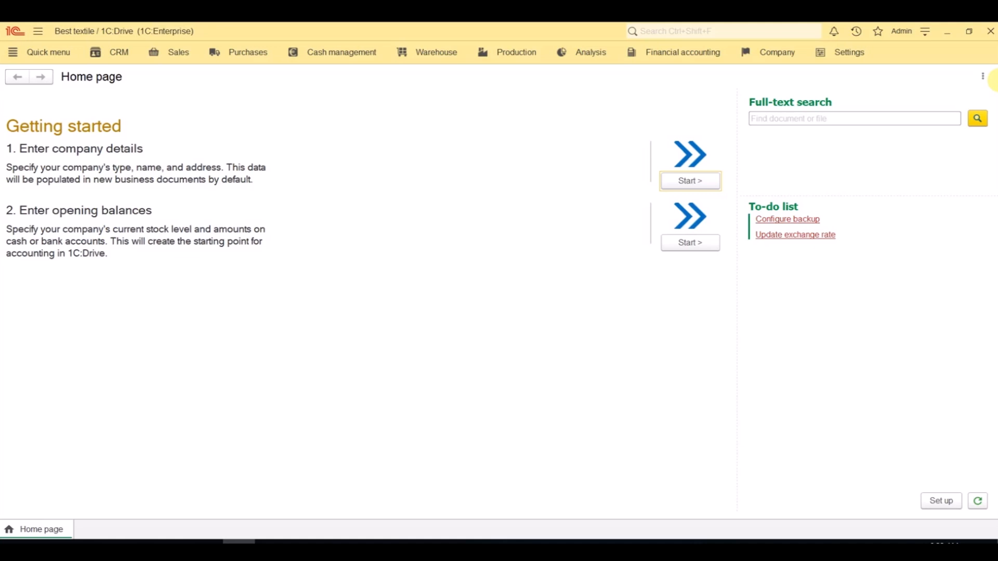
click(591, 59)
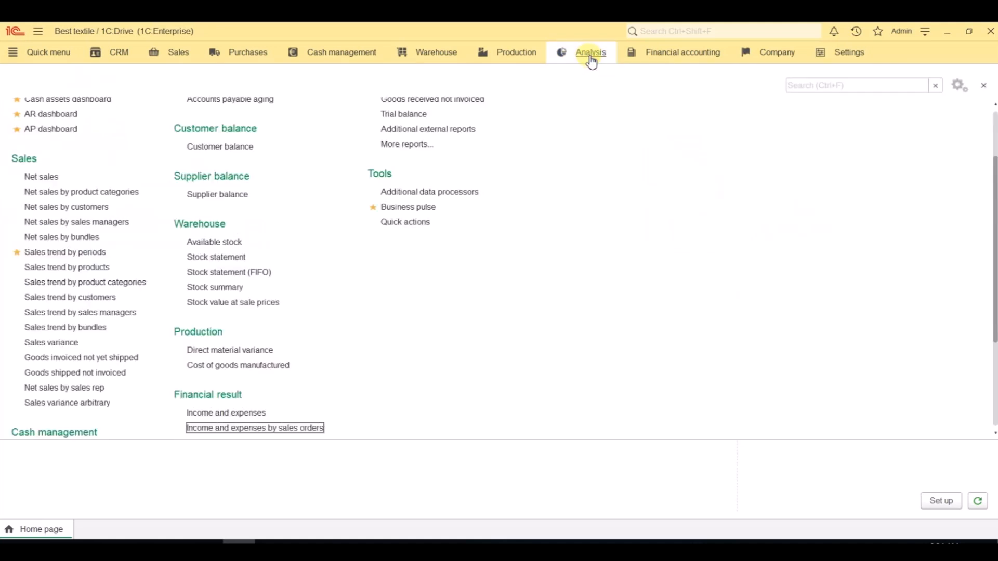
click(264, 431)
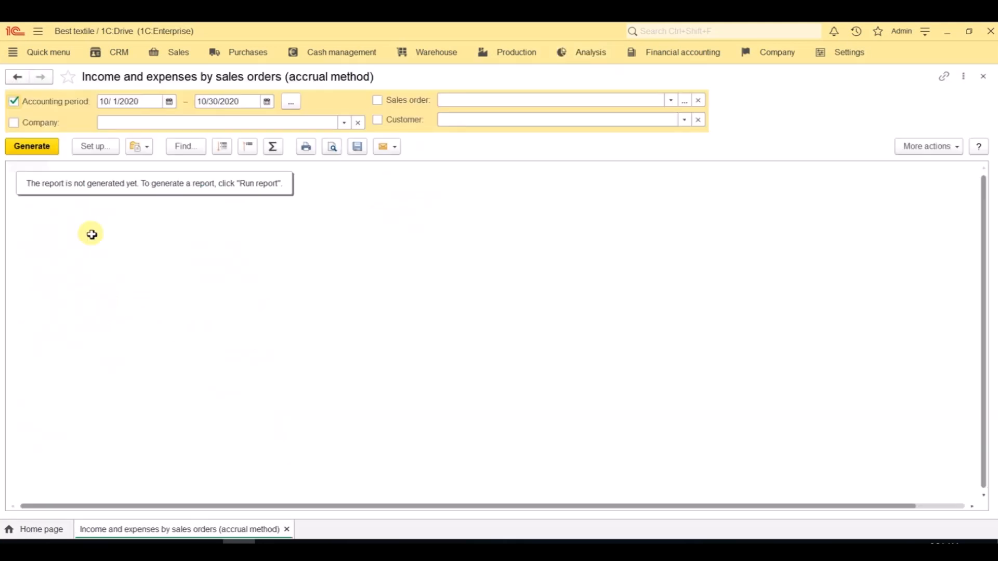
click(49, 153)
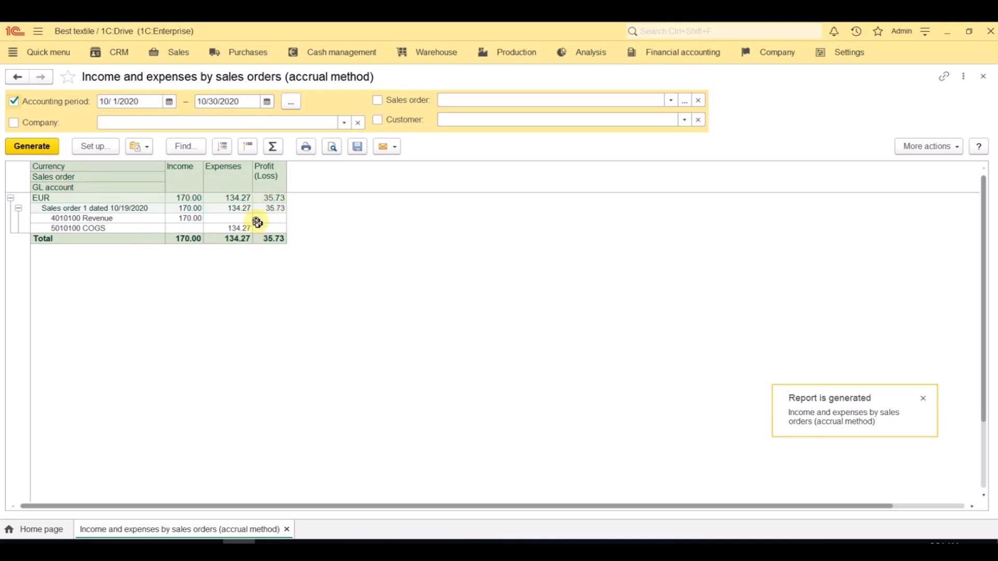
Step: Generate the Net sales report for 10/1/2020 – 10/30/2020
click(590, 58)
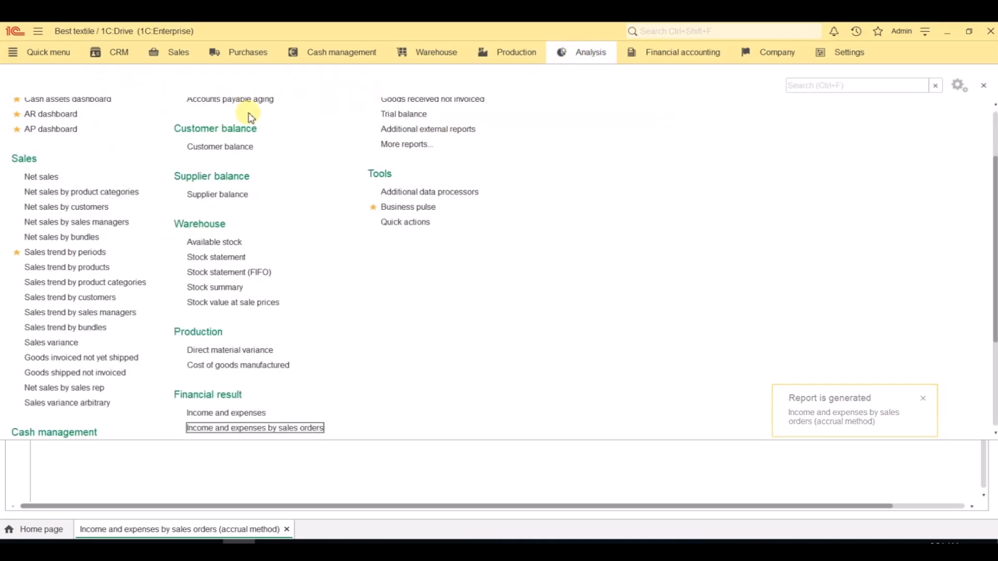
click(50, 178)
click(29, 147)
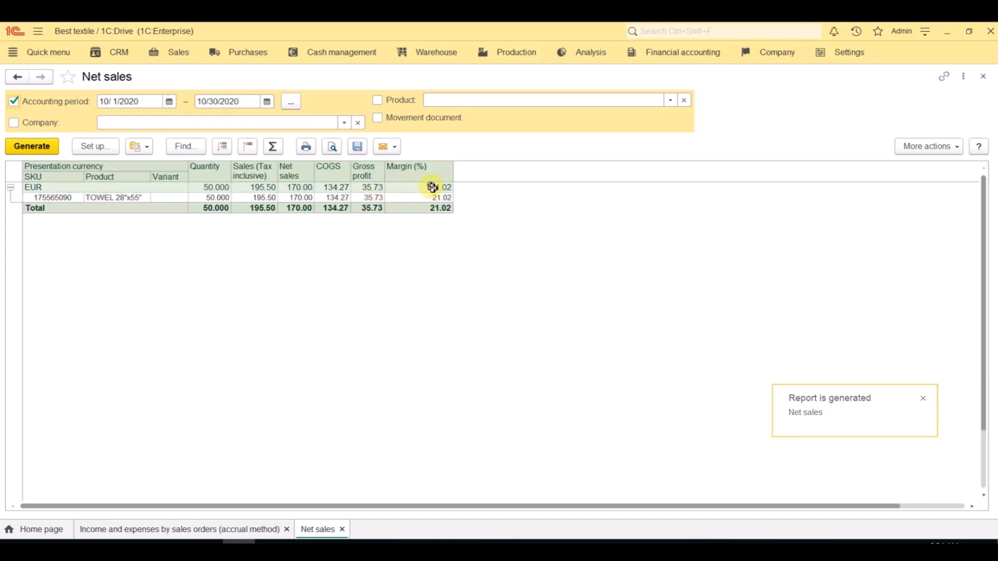
Step: Generate the Profit and loss statement for 10/1/2020 – 10/30/2020
click(600, 59)
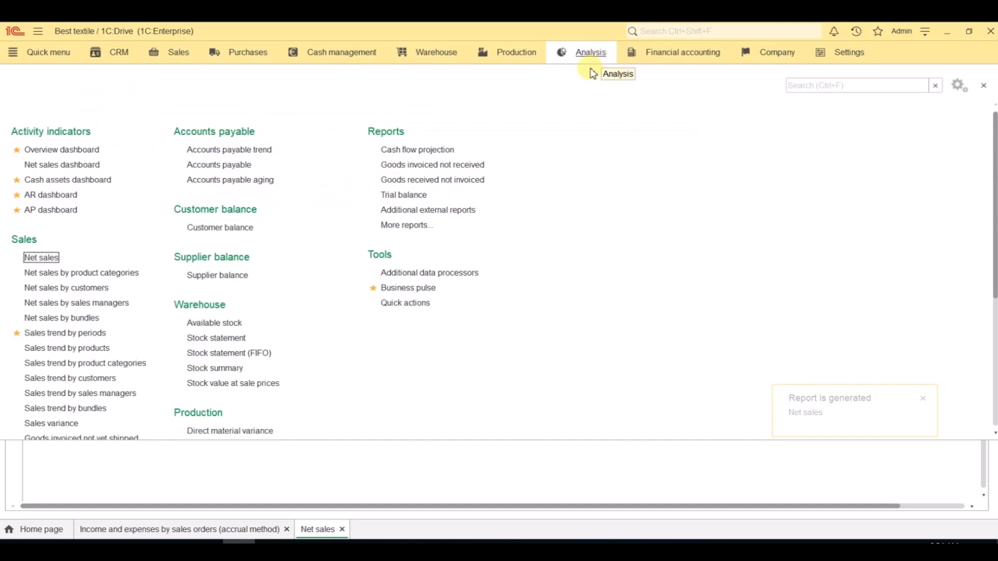
scroll(394, 311, down, 3)
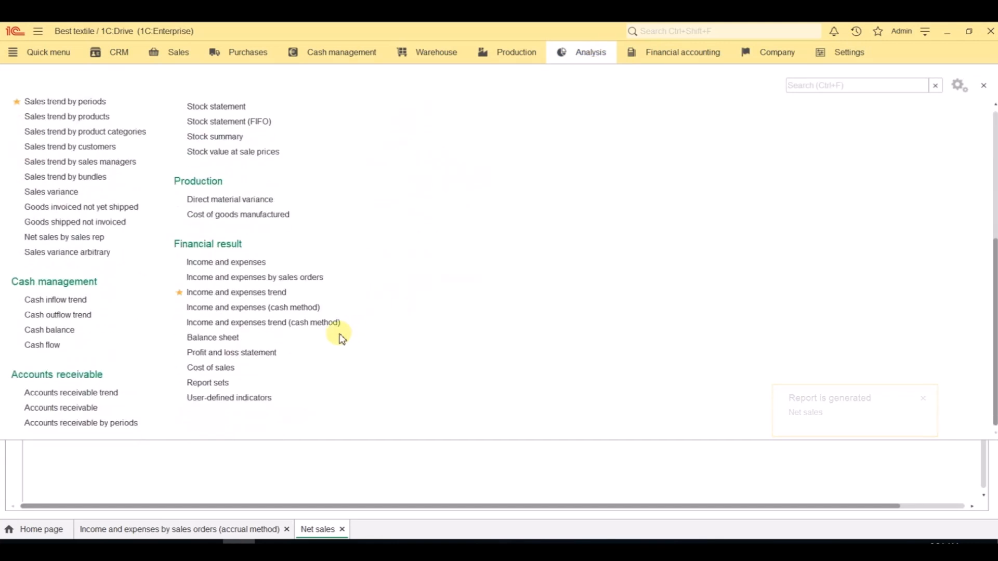
click(242, 360)
click(42, 149)
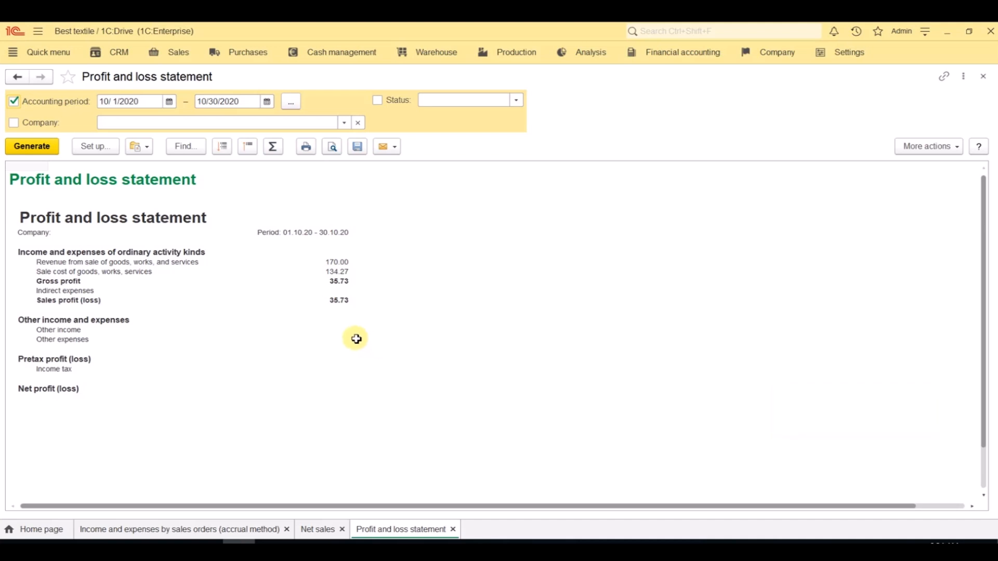
Step: Examine the services in the Clean Wisely and Energy Universe supplier invoices dated 10/31/2020, closing each invoice after viewing it
click(245, 54)
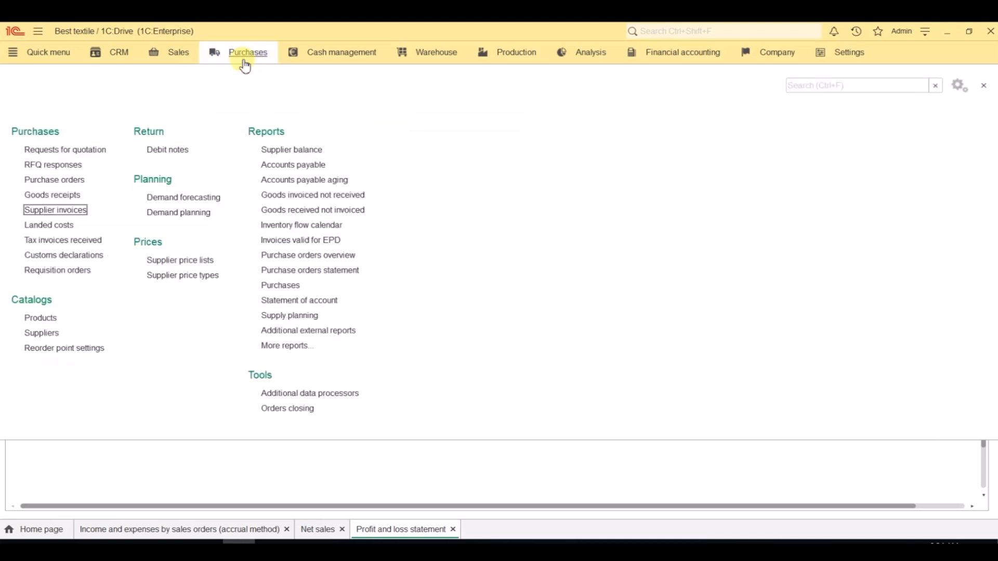
click(73, 213)
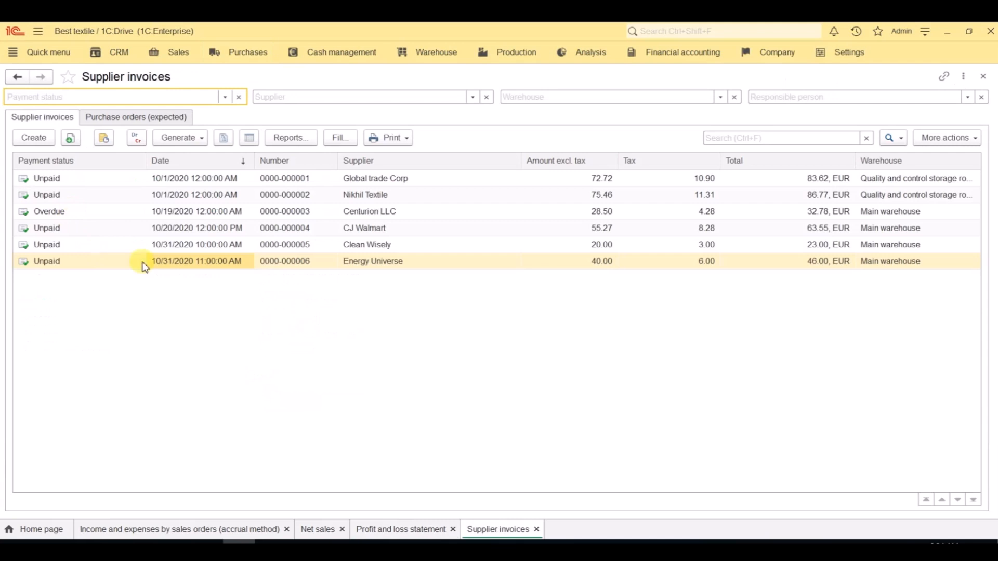
double_click(200, 249)
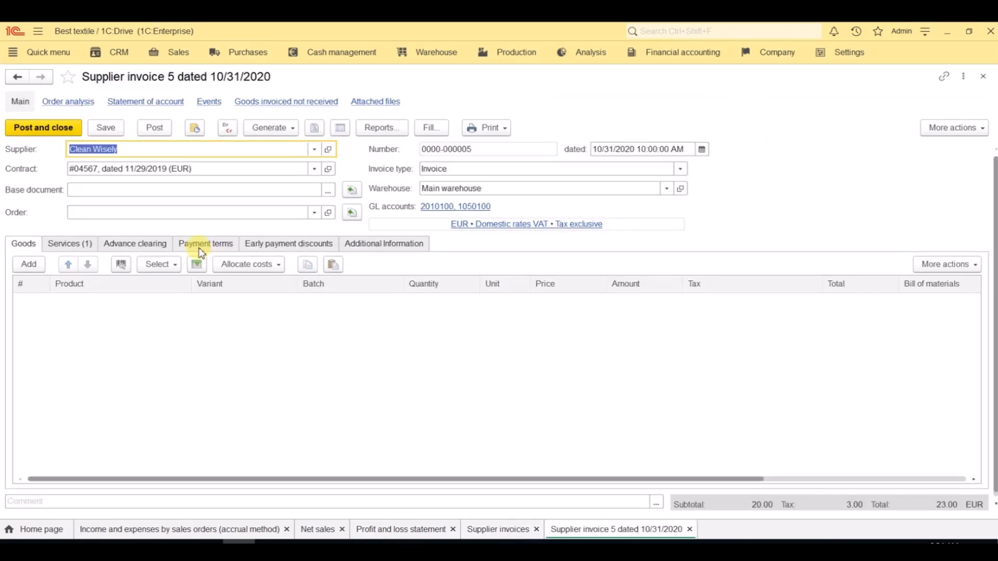
click(83, 243)
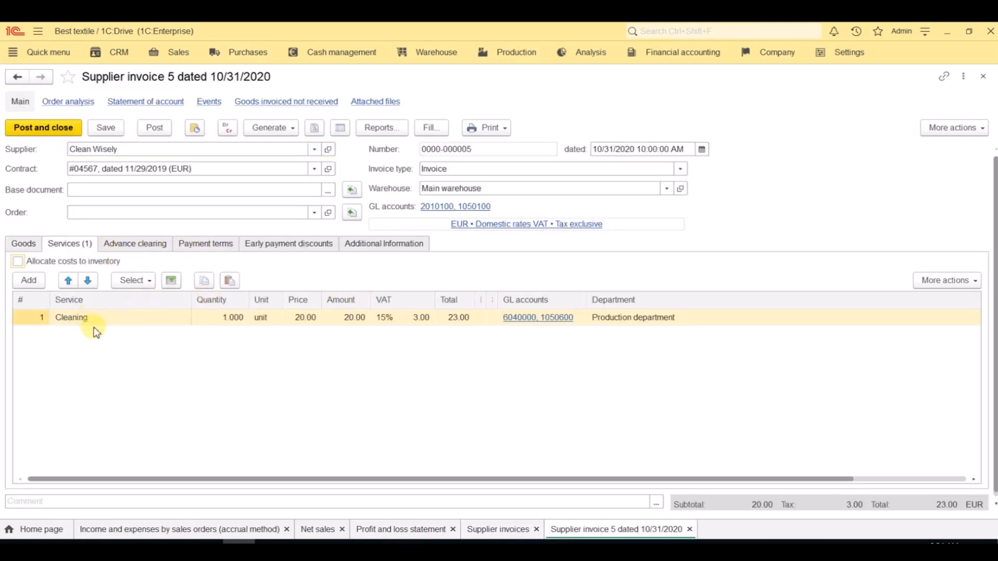
click(982, 76)
double_click(189, 261)
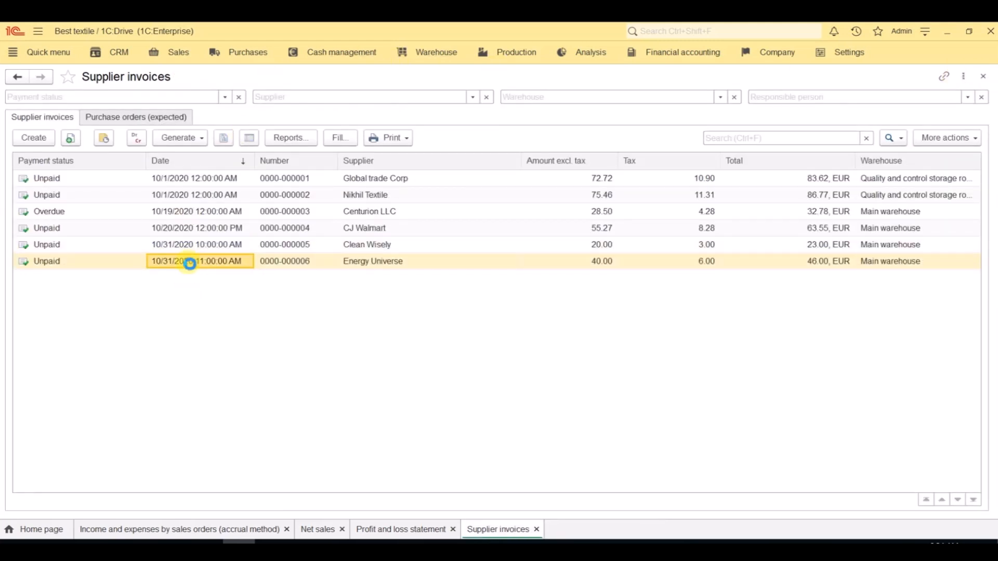
click(67, 249)
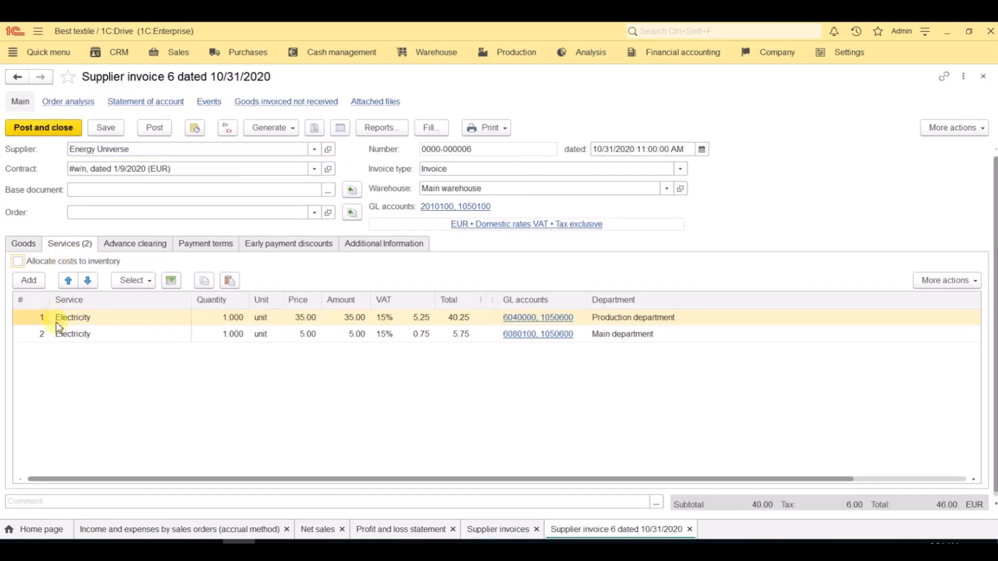
click(983, 77)
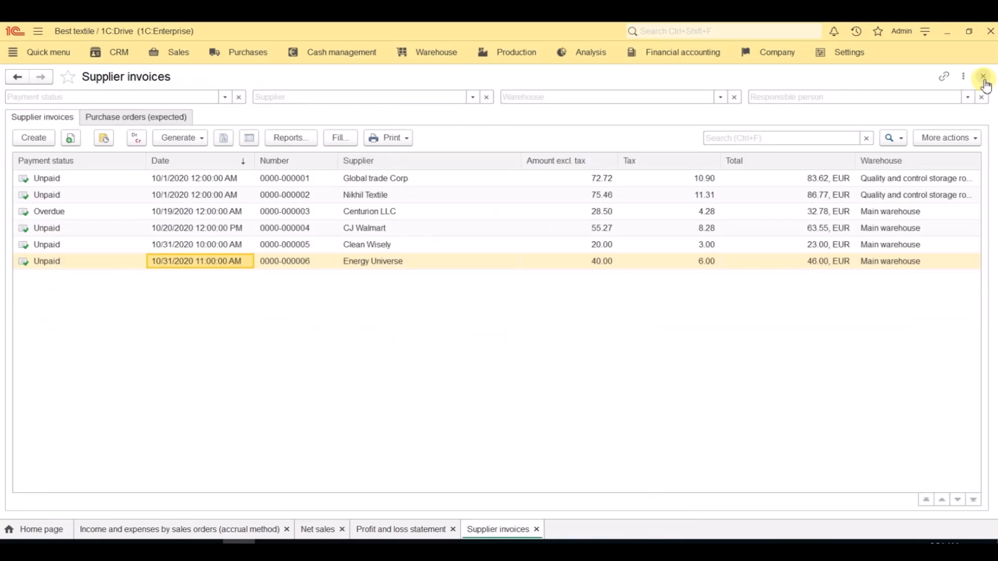
Step: Examine the expenses in the Settlements and other costs document dated 10/19/2020 and close the document
click(759, 55)
click(73, 382)
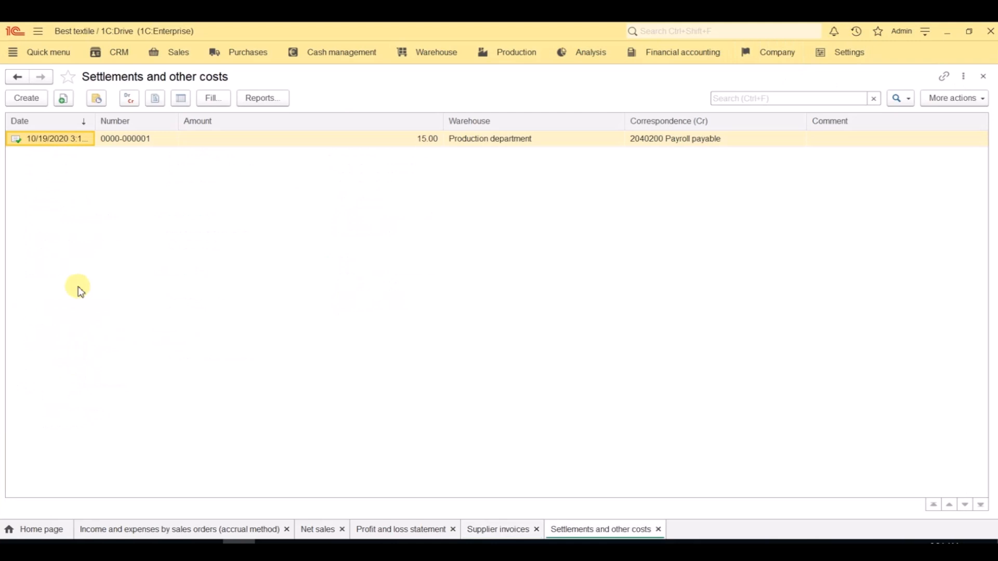
double_click(56, 143)
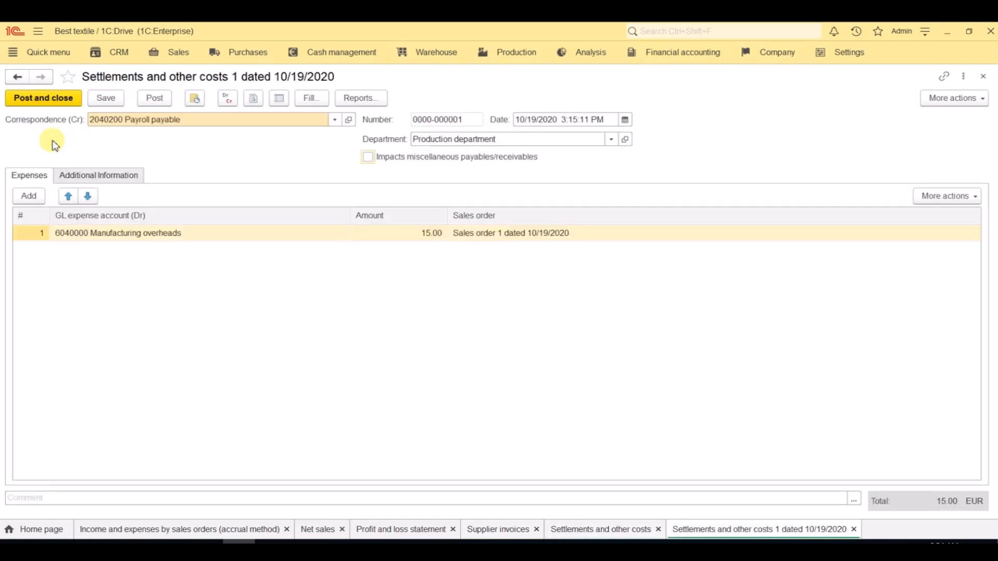
click(983, 76)
Step: Generate the Trial balance report for 10/1/2020 – 10/31/2020
click(594, 60)
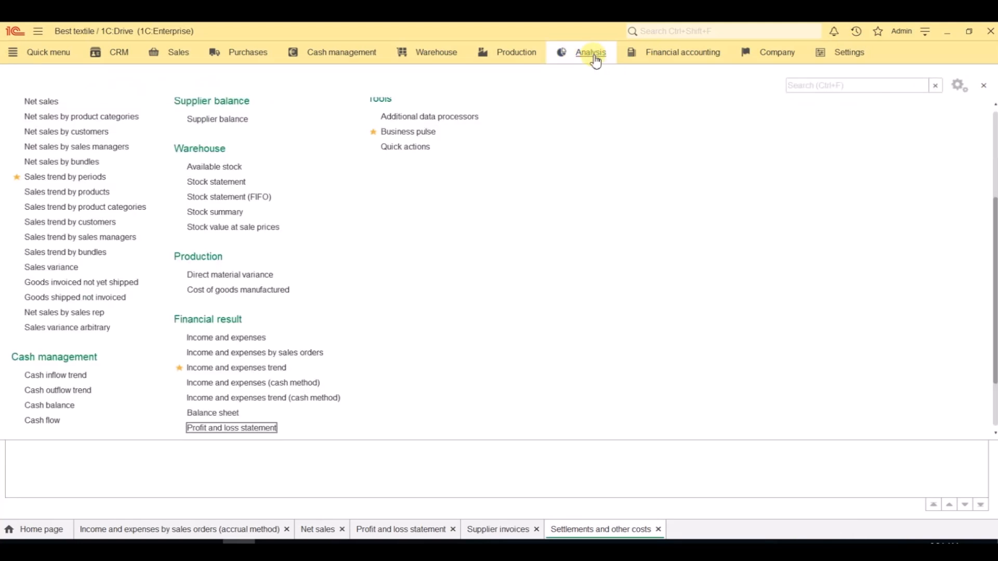
scroll(582, 132, up, 3)
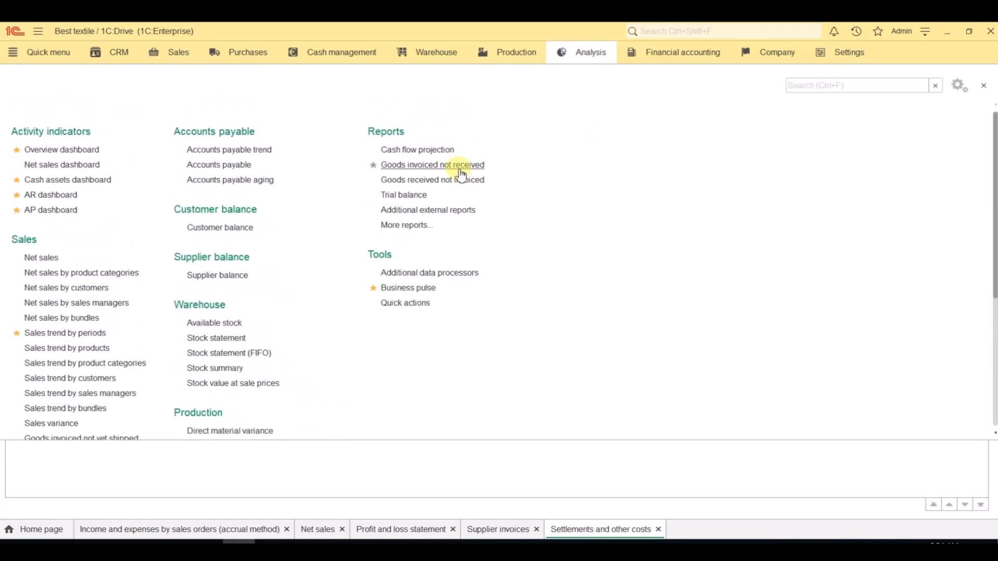
click(401, 195)
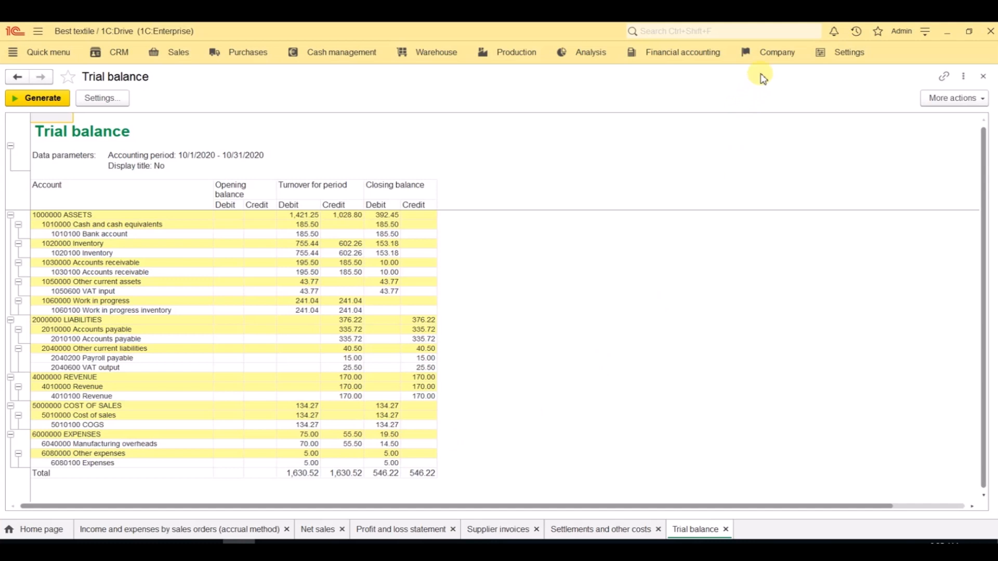
Step: Select all October 2020 closing operations for Best textile and run the month-end closing
click(778, 64)
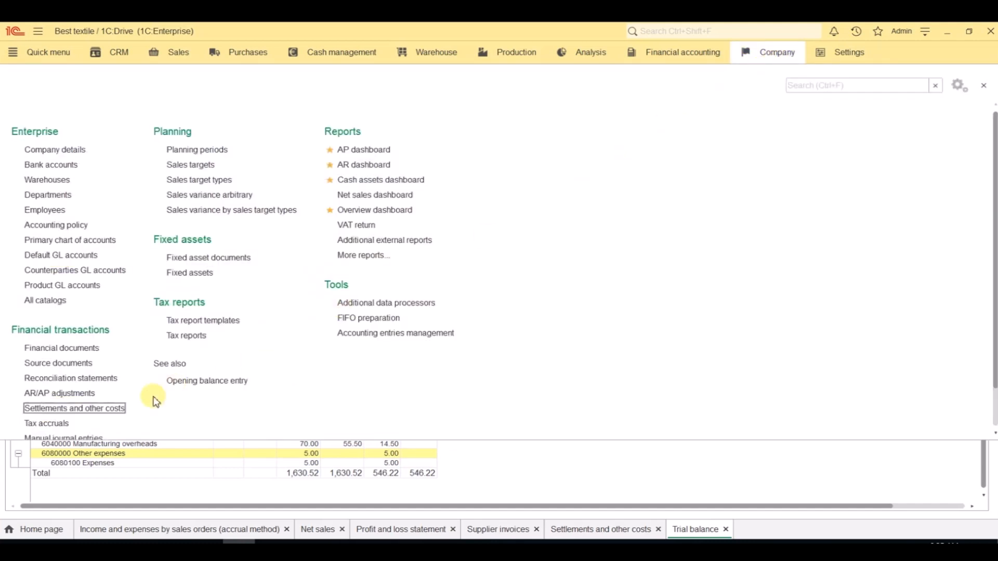
scroll(155, 402, down, 1)
click(67, 410)
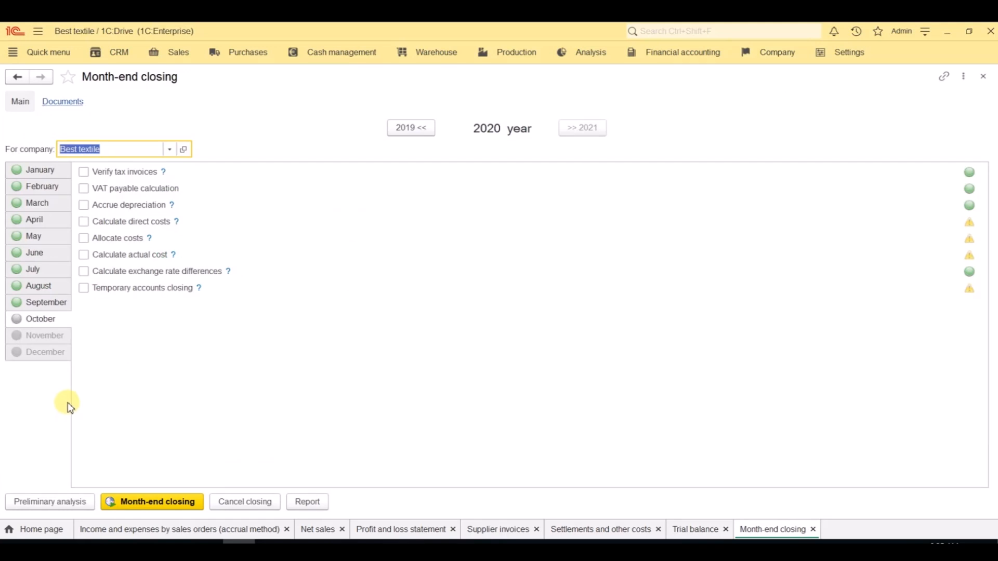
click(85, 290)
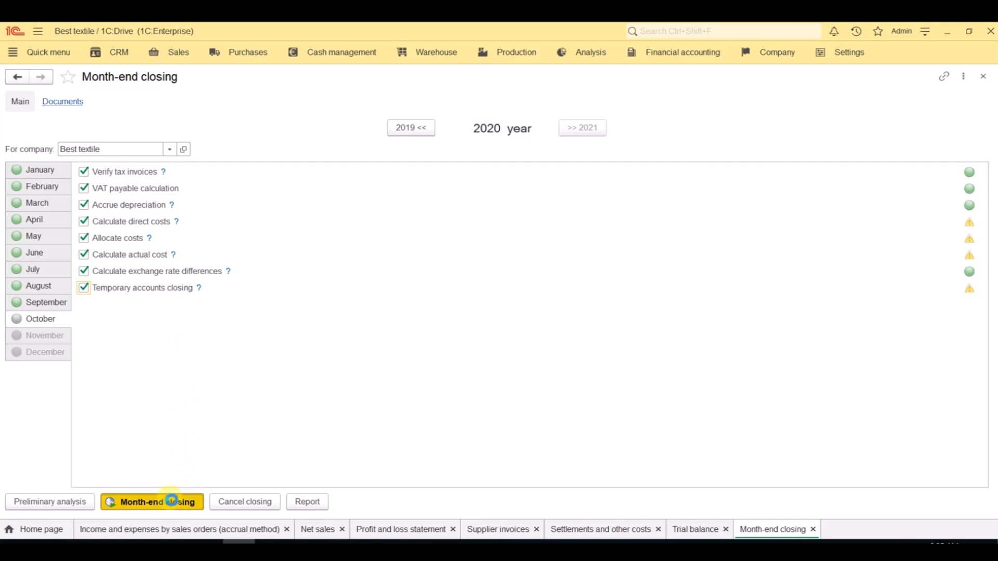
click(171, 500)
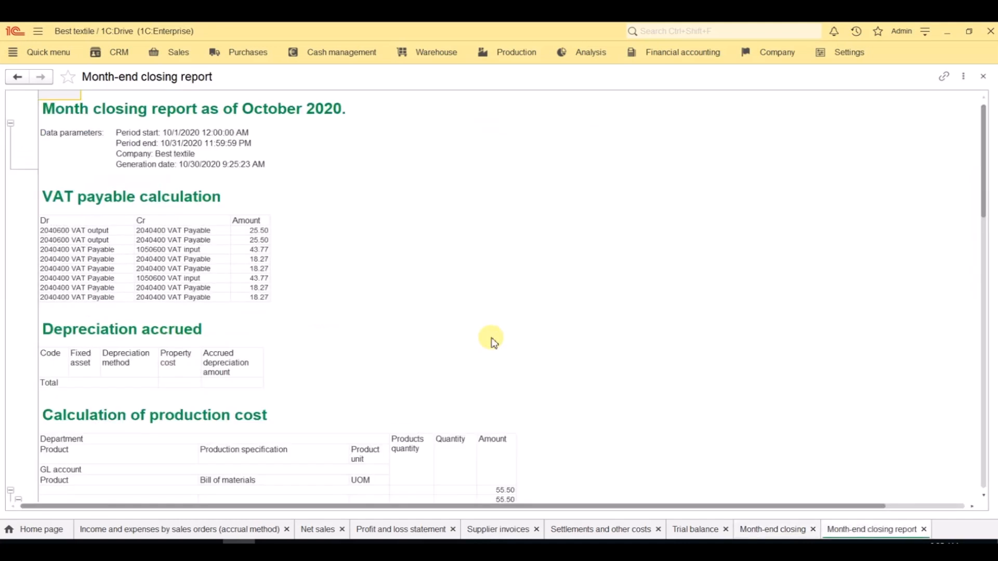
Step: Review the October 2020 month-end closing report through the production cost calculation, and close the report and Month-end closing
scroll(494, 343, down, 3)
scroll(491, 341, down, 6)
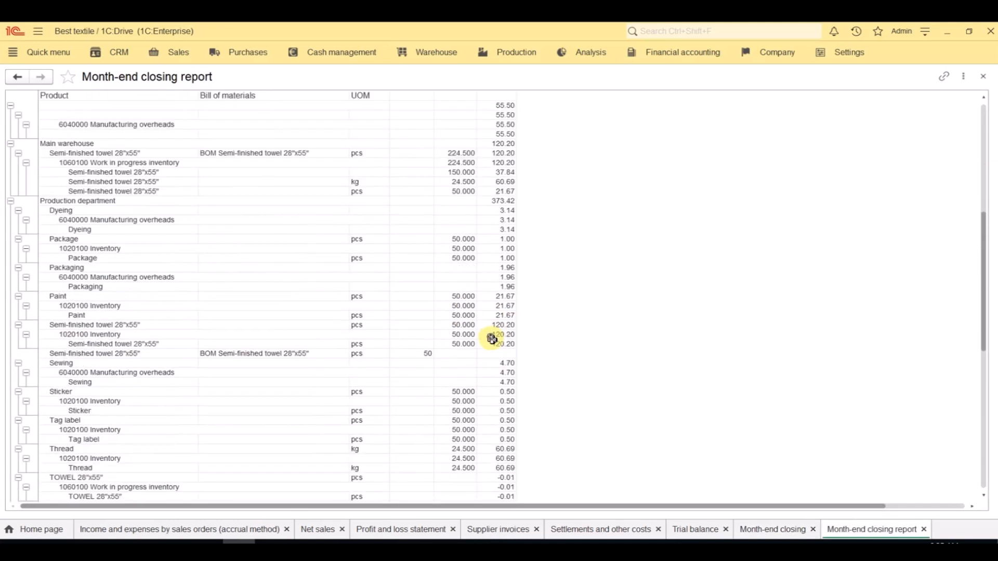
click(985, 78)
click(984, 78)
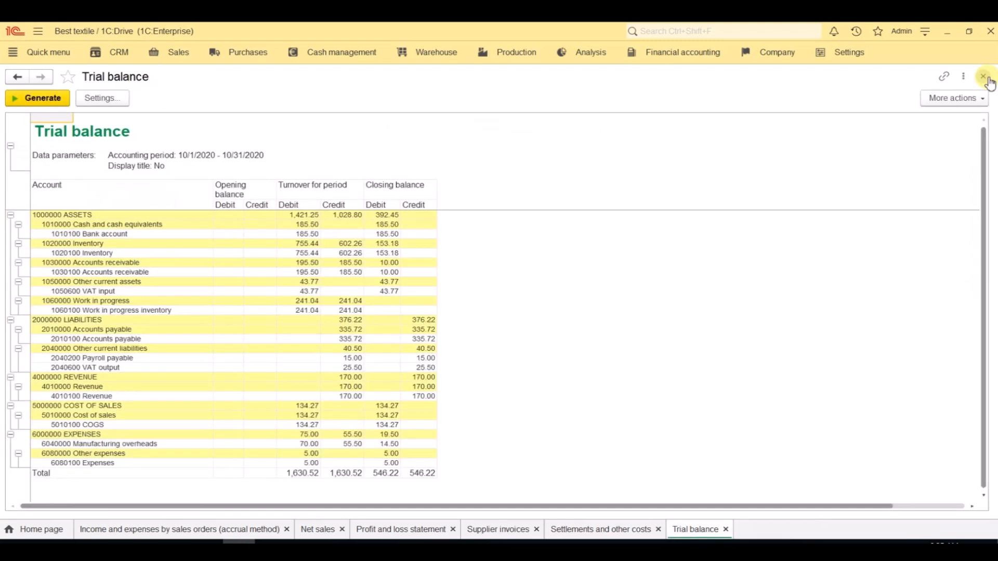
Step: Regenerate and review the trial balance, and close it along with the Settlements and other costs and Supplier invoices lists
click(29, 100)
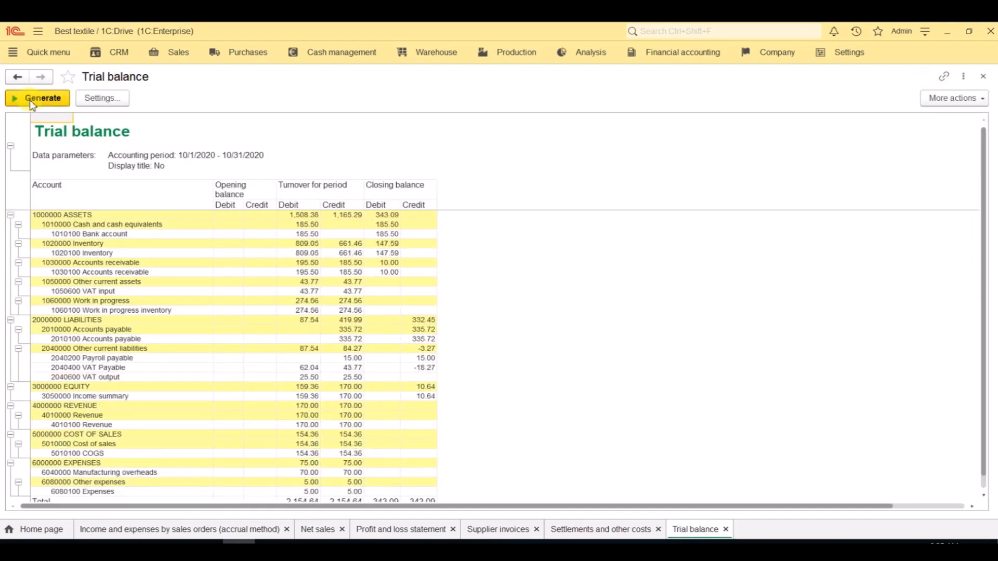
scroll(374, 305, down, 3)
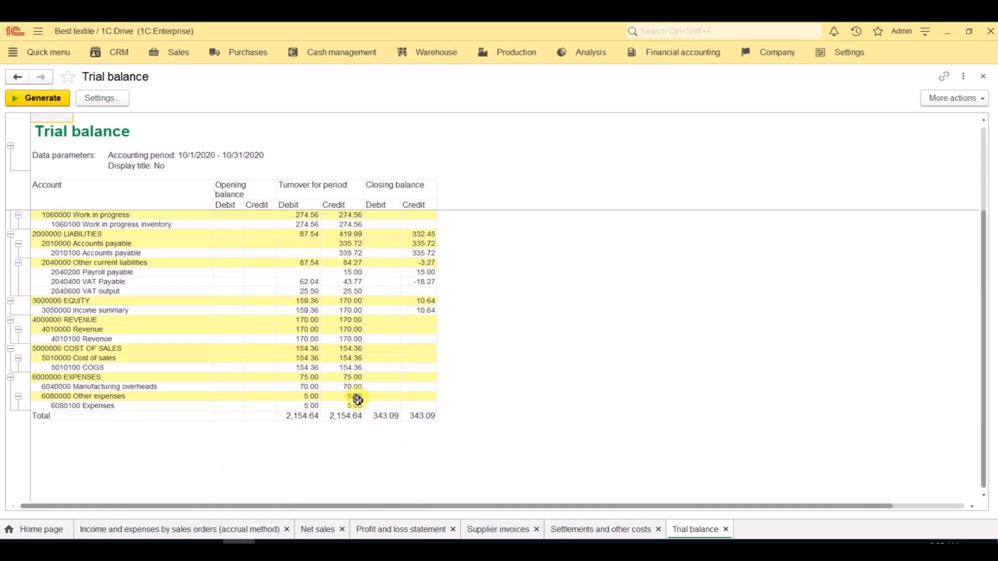
click(983, 77)
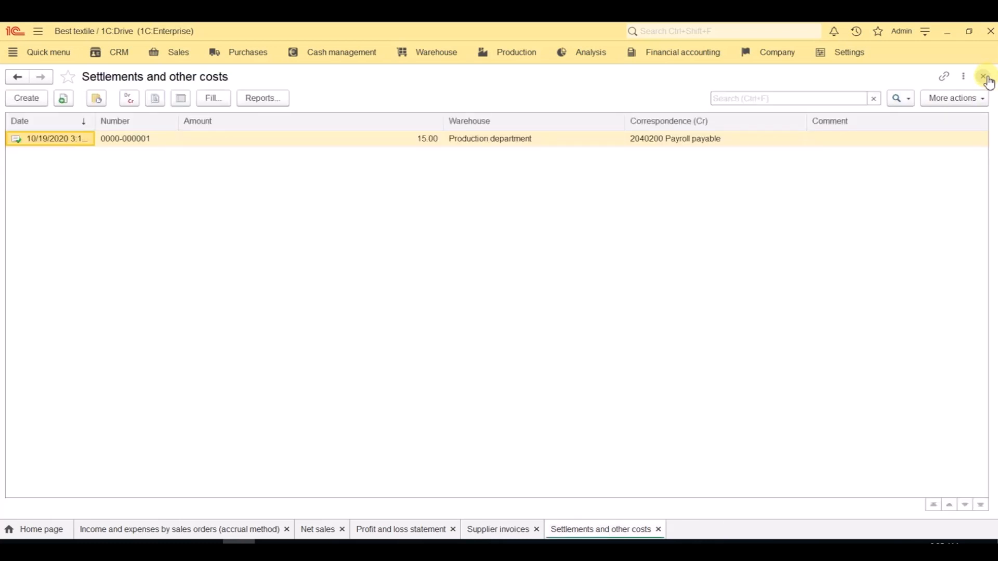
click(984, 77)
click(984, 77)
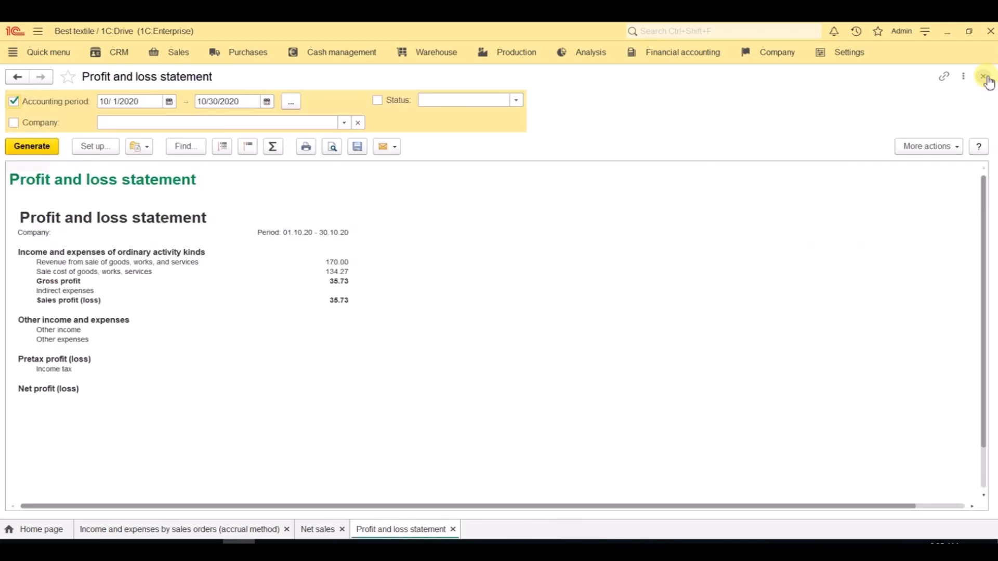
Step: Set the Income and expenses by sales orders report's accounting period to October 2020 and regenerate the report
click(117, 530)
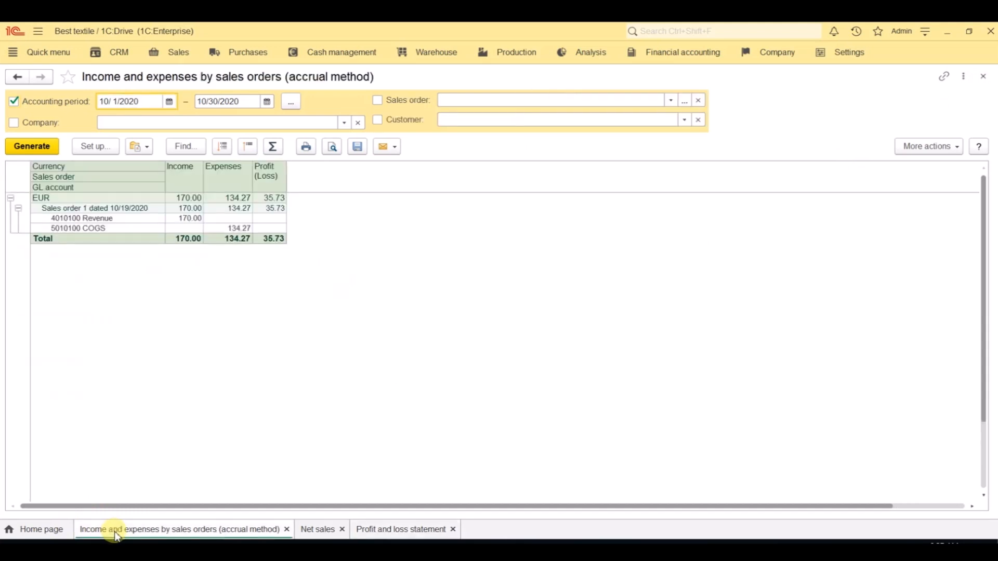
click(292, 102)
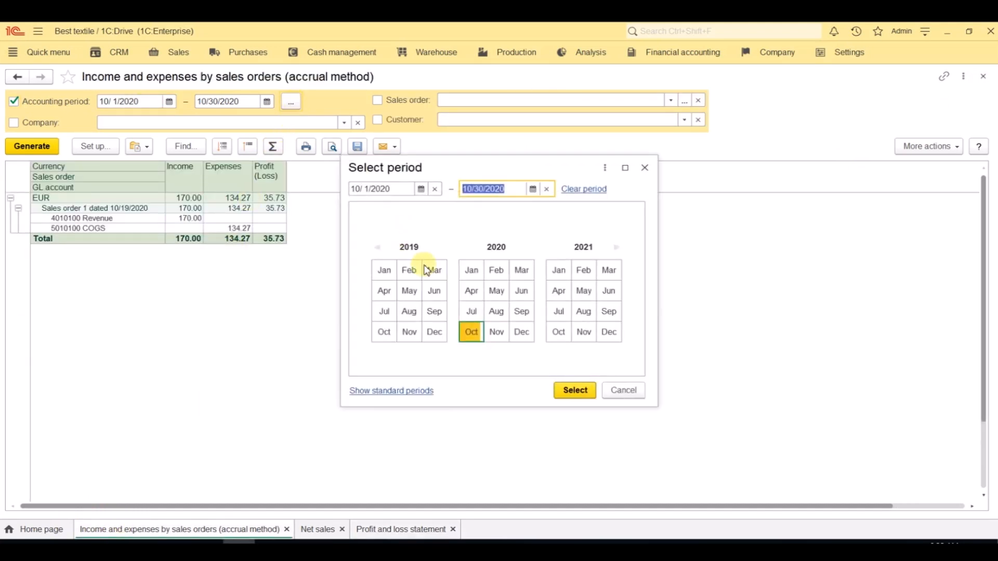
click(471, 331)
click(569, 391)
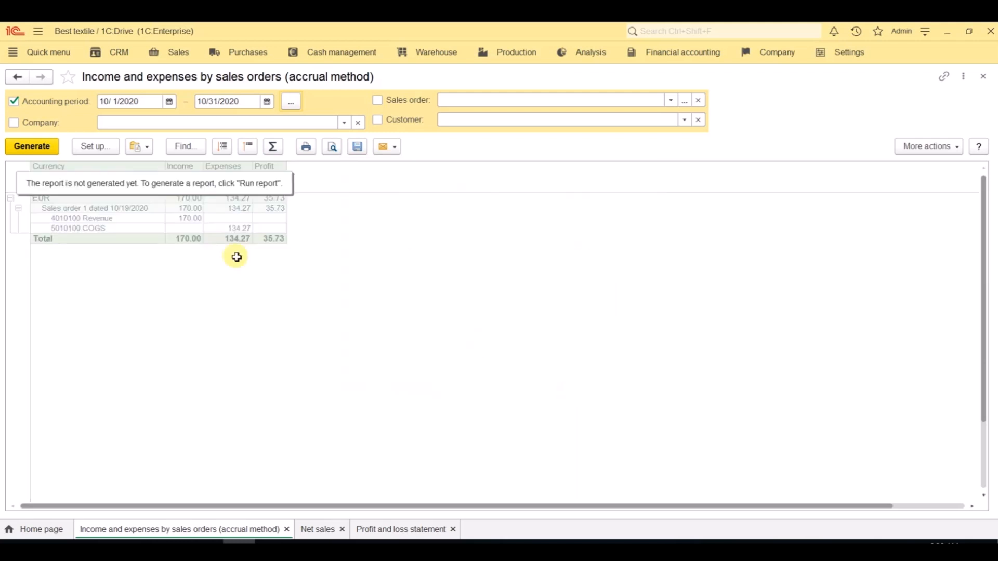
click(48, 152)
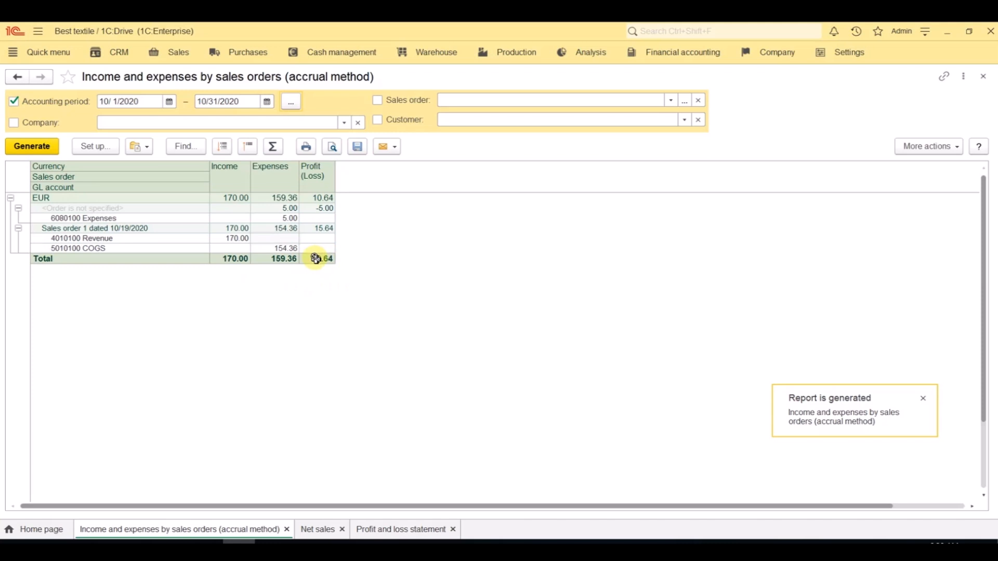
Step: Set the Net sales report's accounting period to the whole of October 2020 and regenerate the report
click(319, 531)
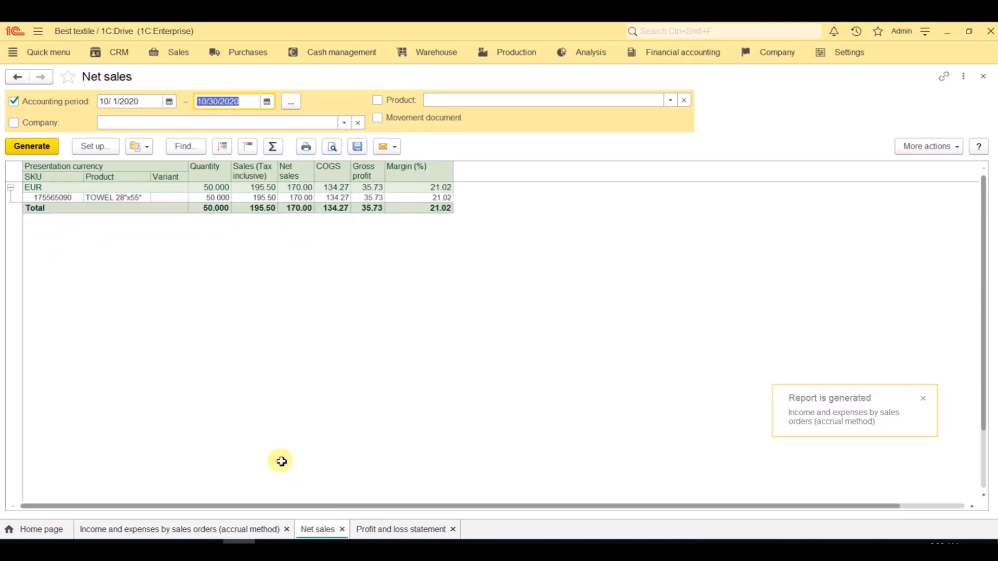
click(292, 103)
click(473, 333)
click(580, 395)
click(7, 146)
click(15, 147)
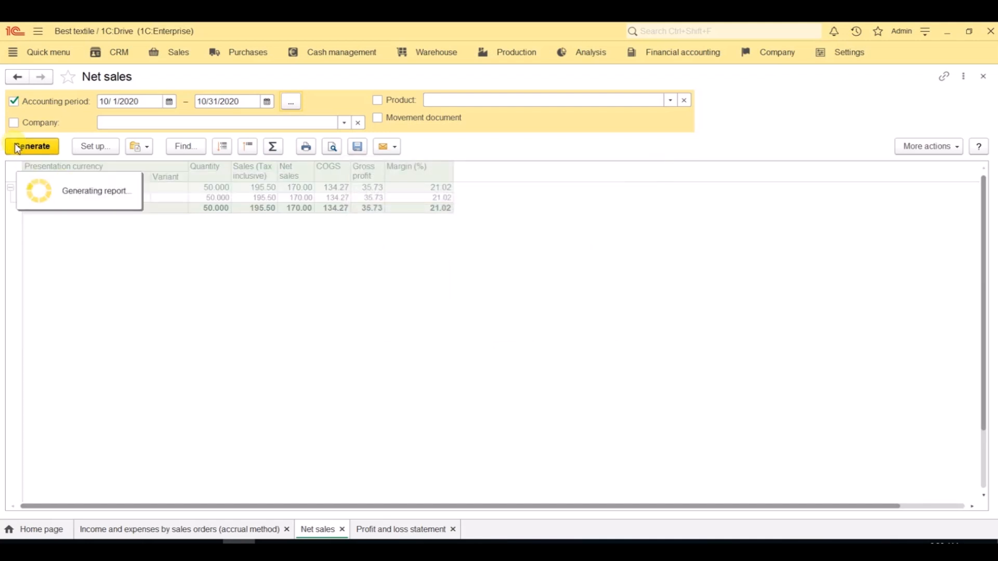
Step: Set the Profit and loss statement's accounting period to the whole of October 2020 and regenerate the statement
click(380, 530)
click(292, 103)
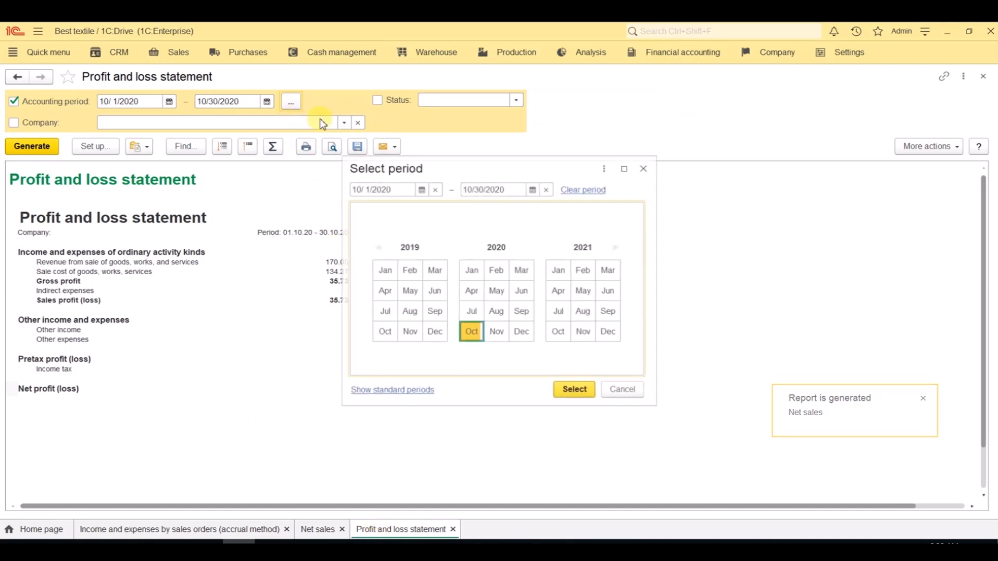
click(575, 390)
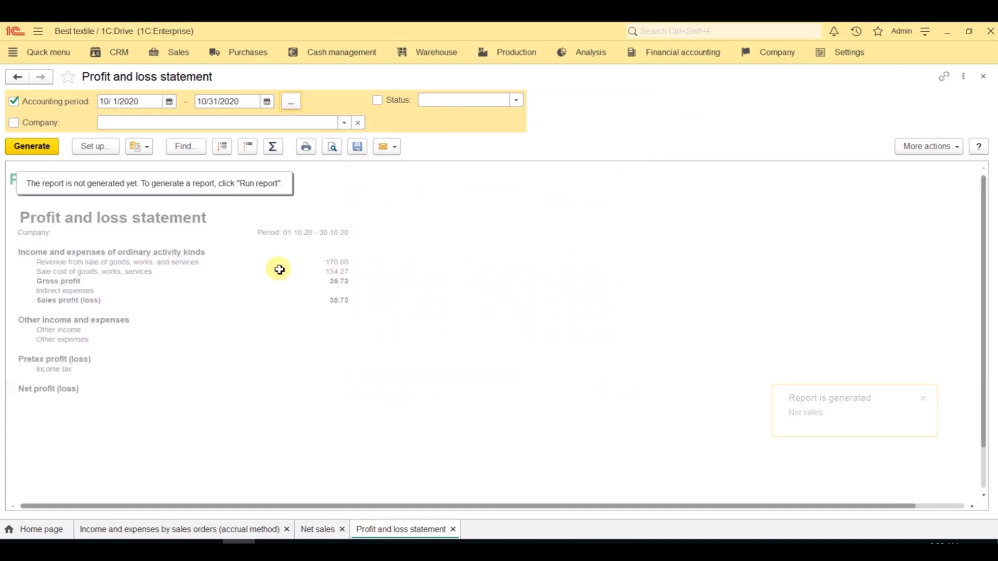
click(17, 149)
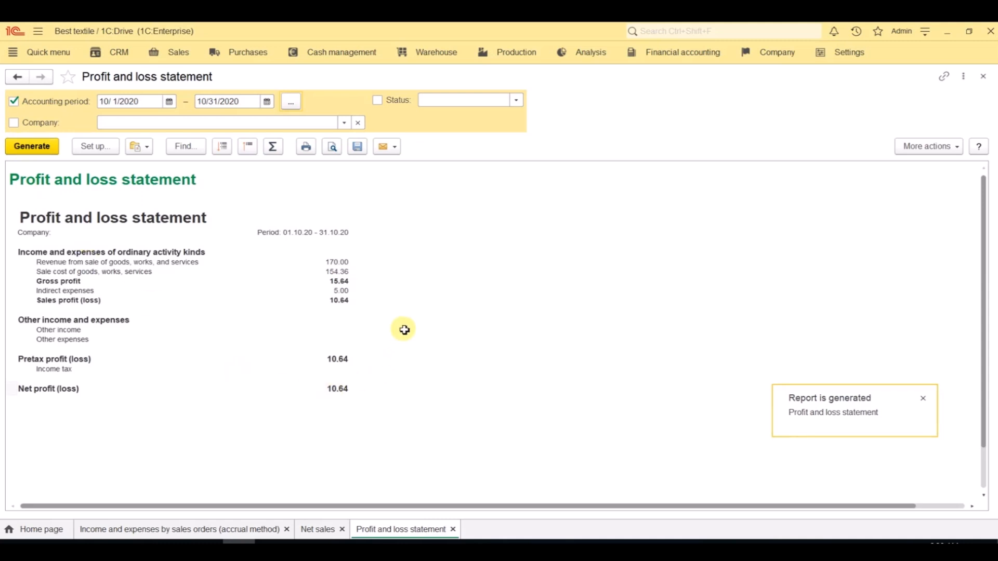
click(592, 60)
scroll(598, 115, up, 3)
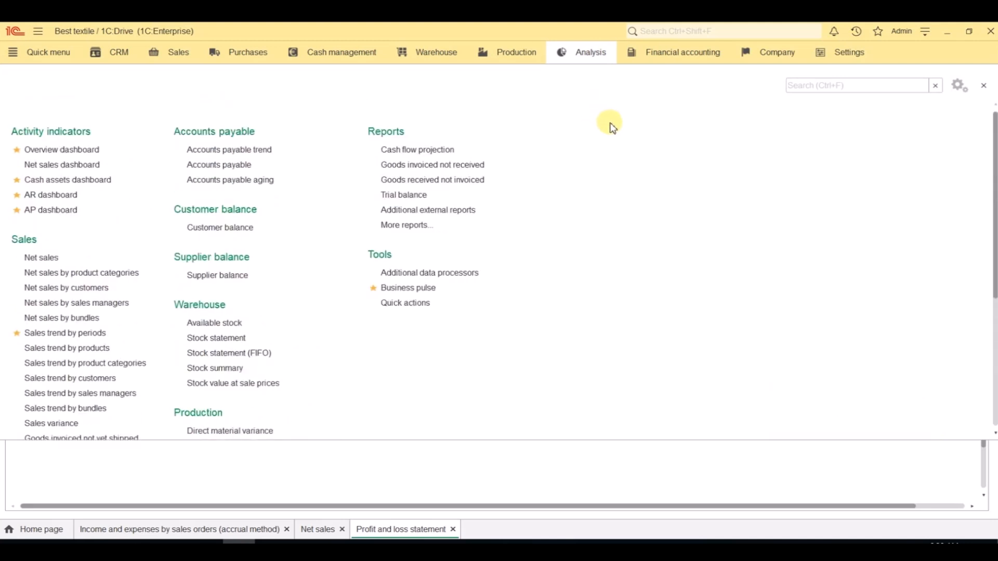
click(646, 467)
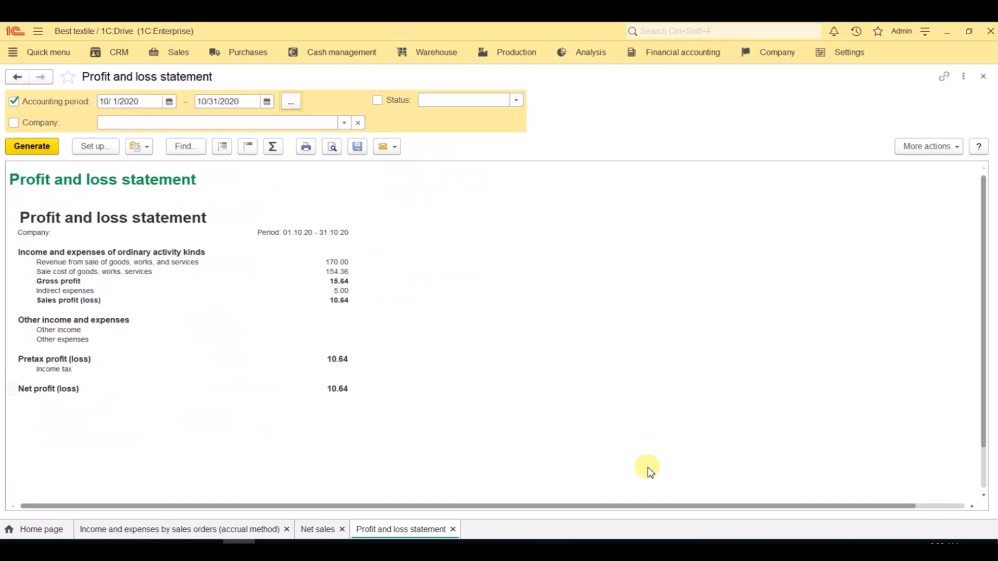
Step: Customize the interface panels so the Favorites panel is docked along the right edge of the work area
click(925, 32)
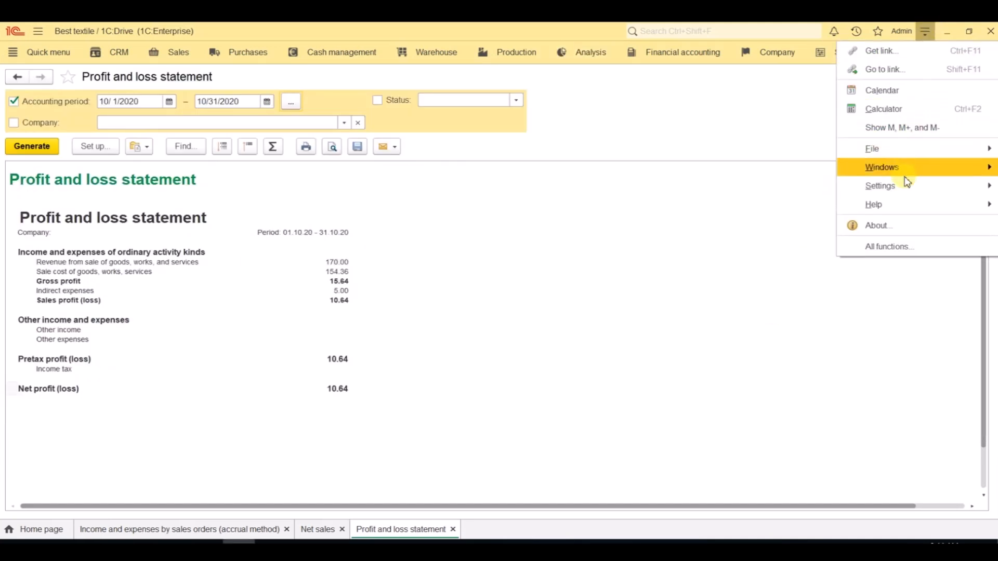
mouse_move(902, 187)
click(772, 187)
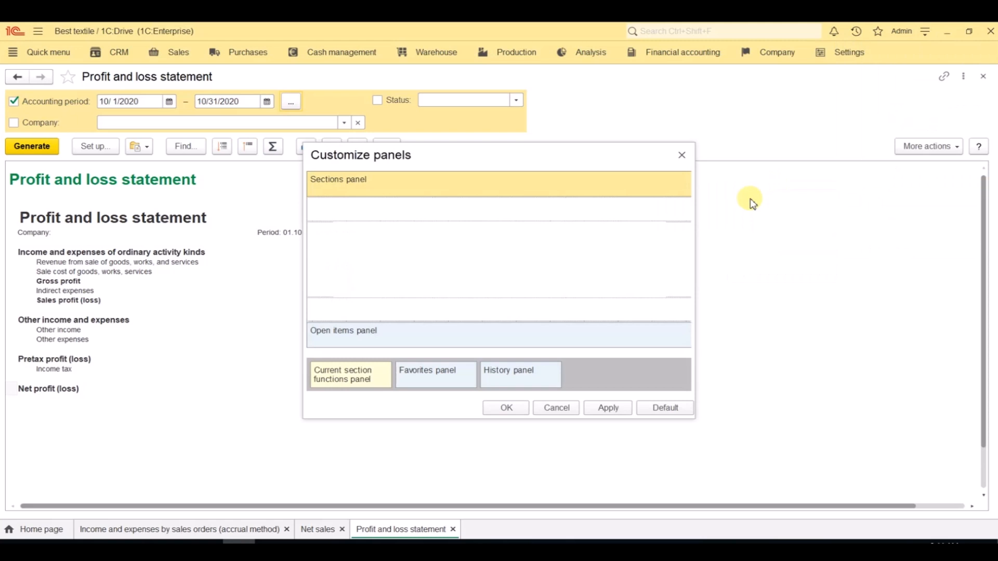
drag(443, 379, 684, 276)
click(510, 407)
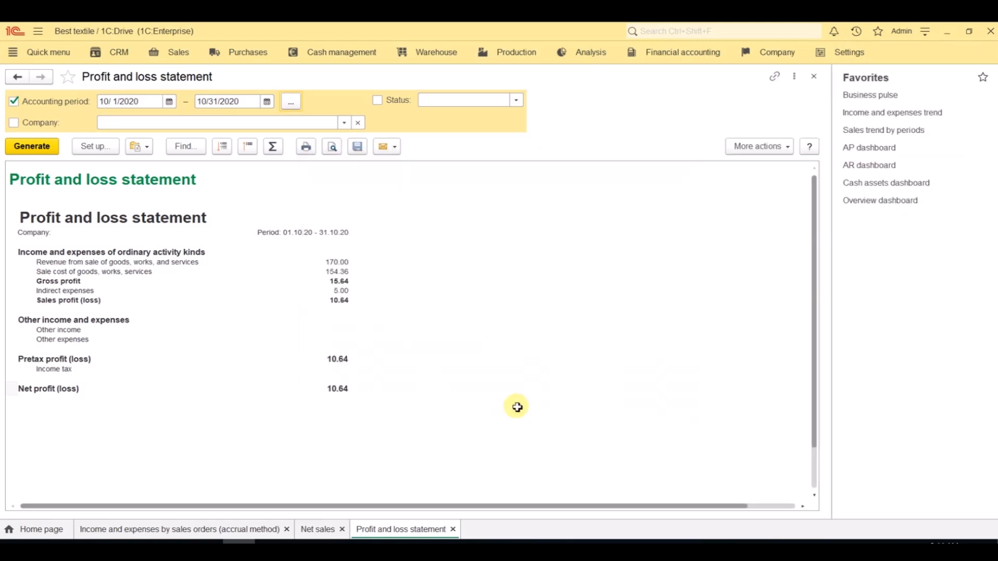
Step: Open and review the favorite Overview, Cash assets, AR and AP dashboards in turn
click(862, 206)
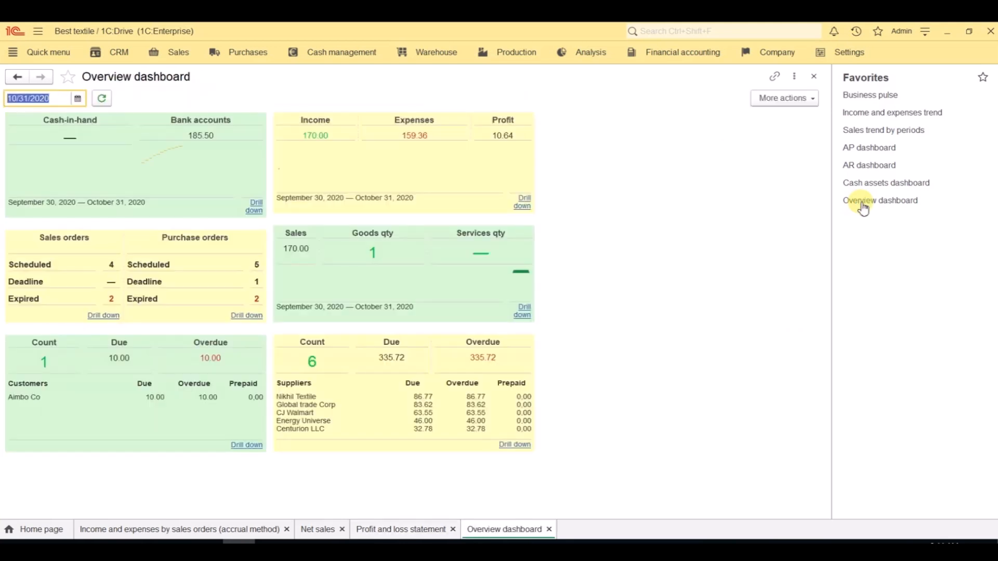
click(869, 186)
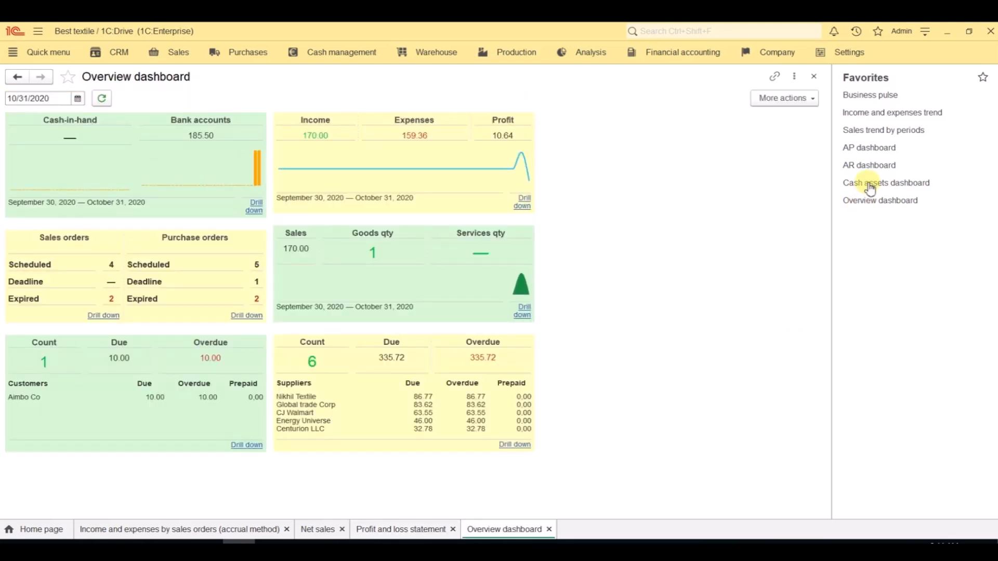
click(869, 166)
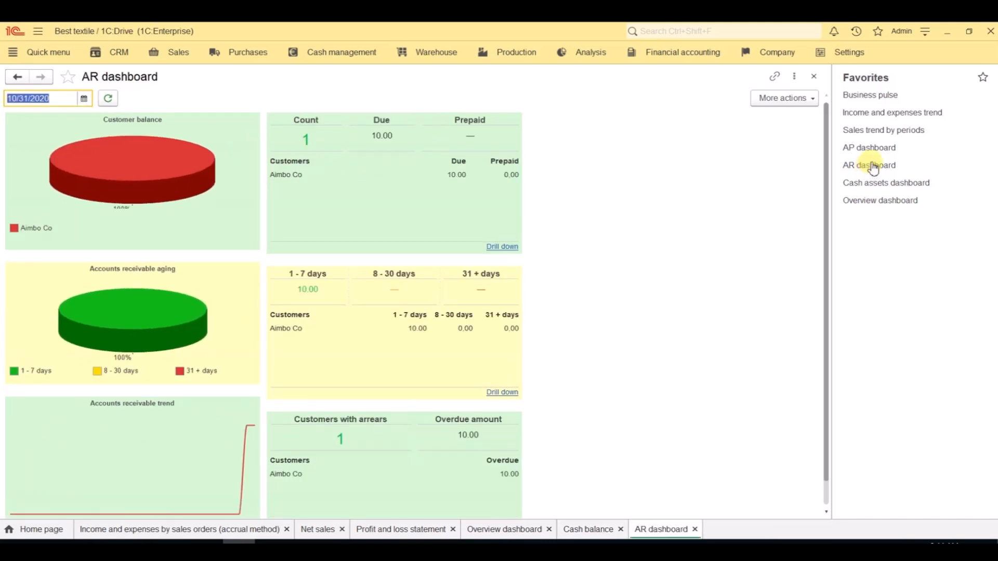
click(874, 151)
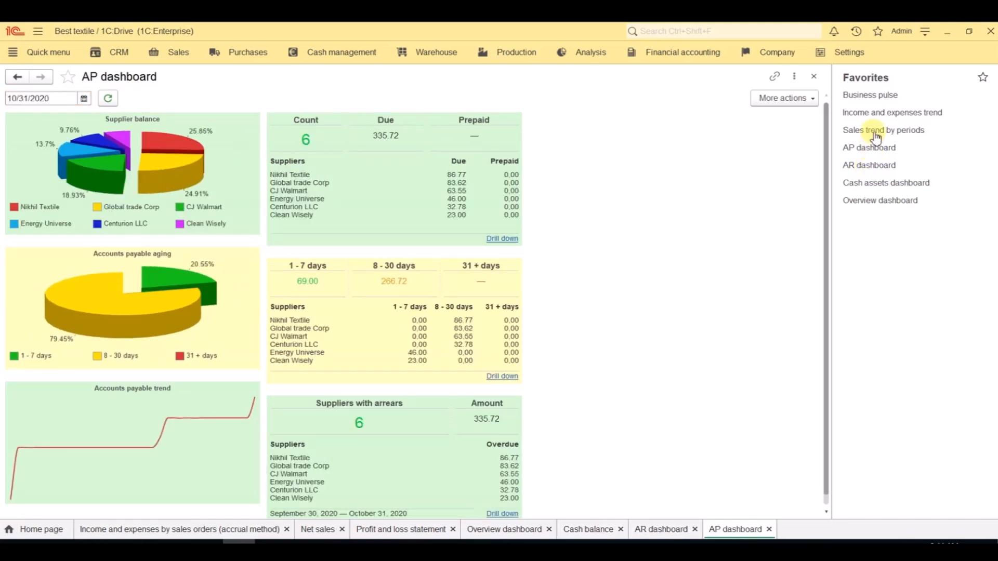
Step: Generate the favorite Sales trend by periods and Income and expenses trend reports, and open Business pulse
click(876, 134)
click(17, 133)
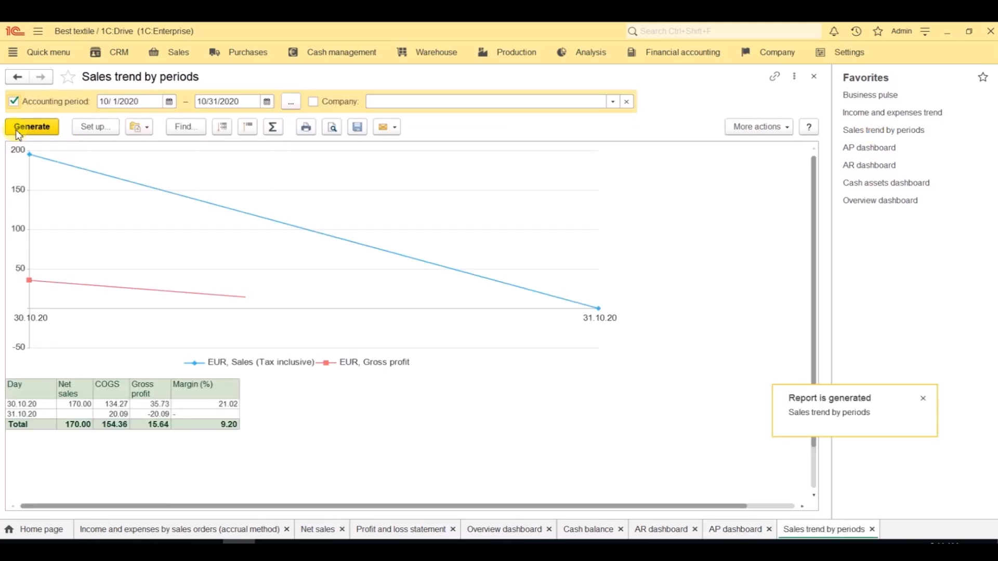
click(848, 115)
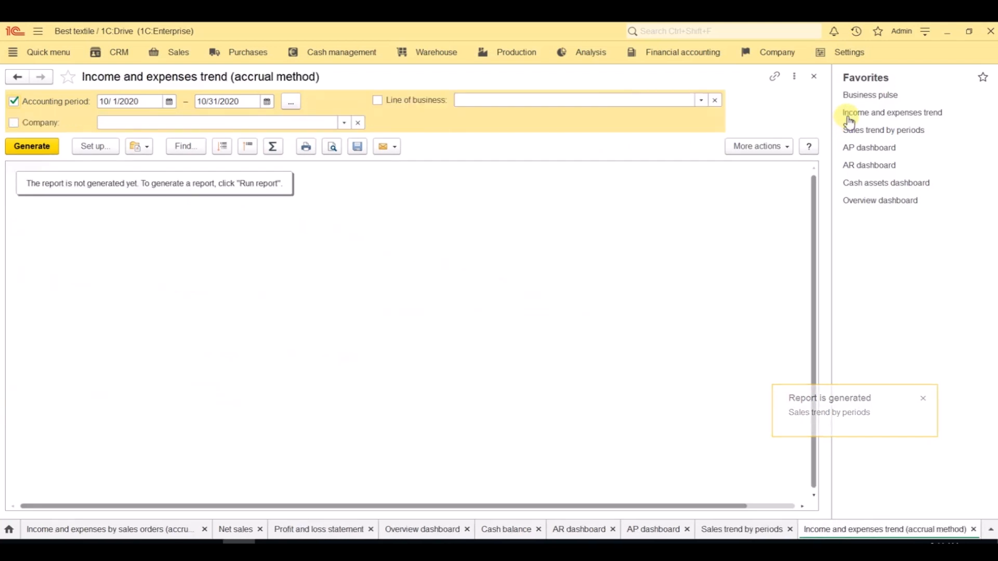
click(49, 148)
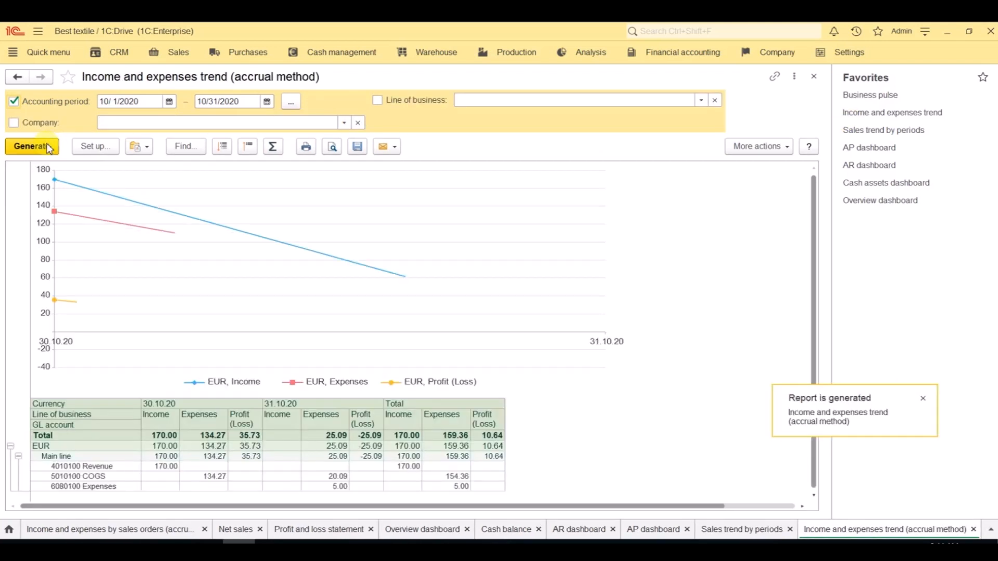
click(860, 96)
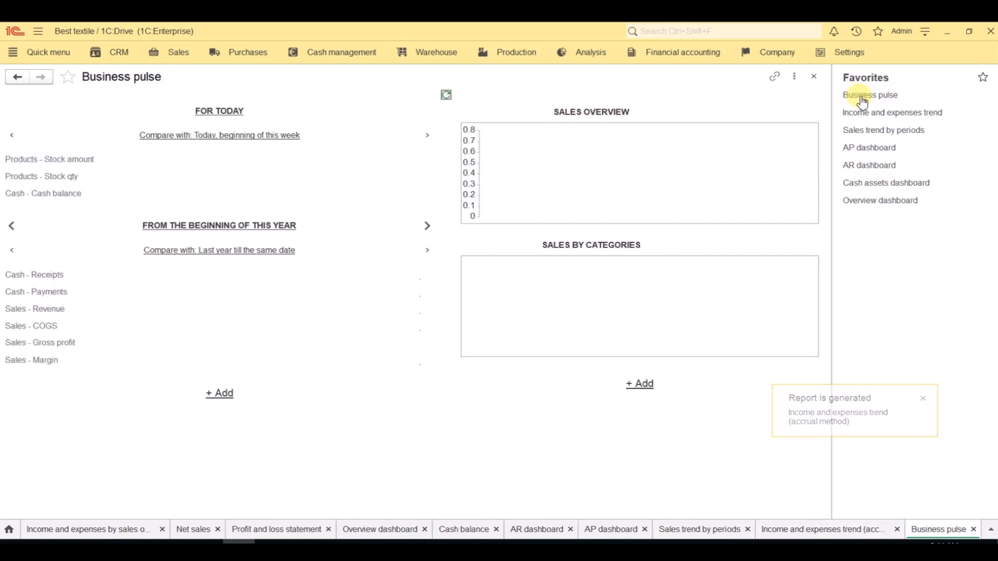